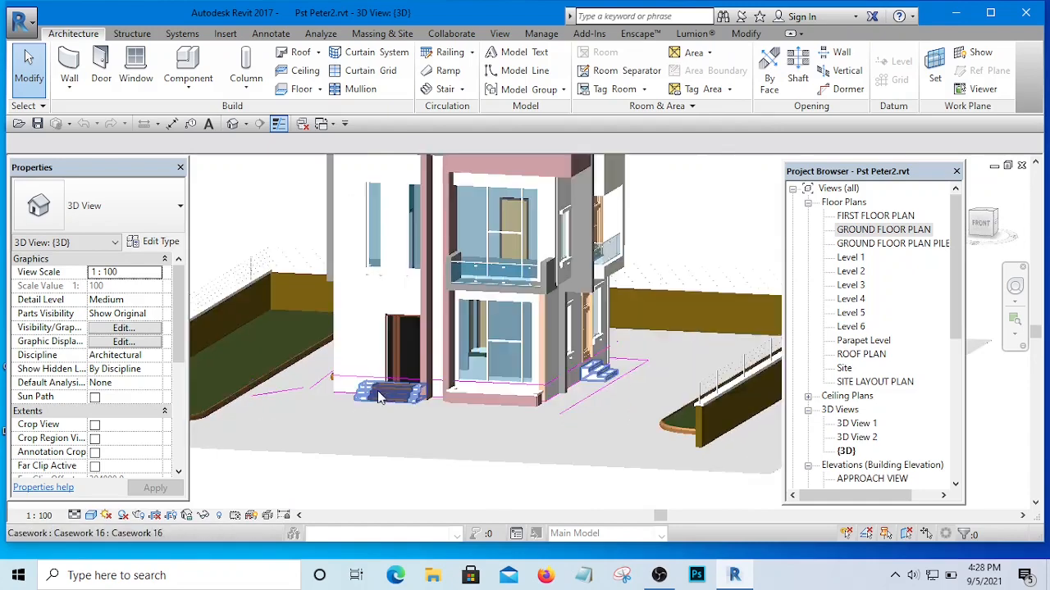
Examine the finished house model in the 3D view from the front, the sides and above.
scroll(333, 359, "down", 1)
scroll(334, 358, "down", 4)
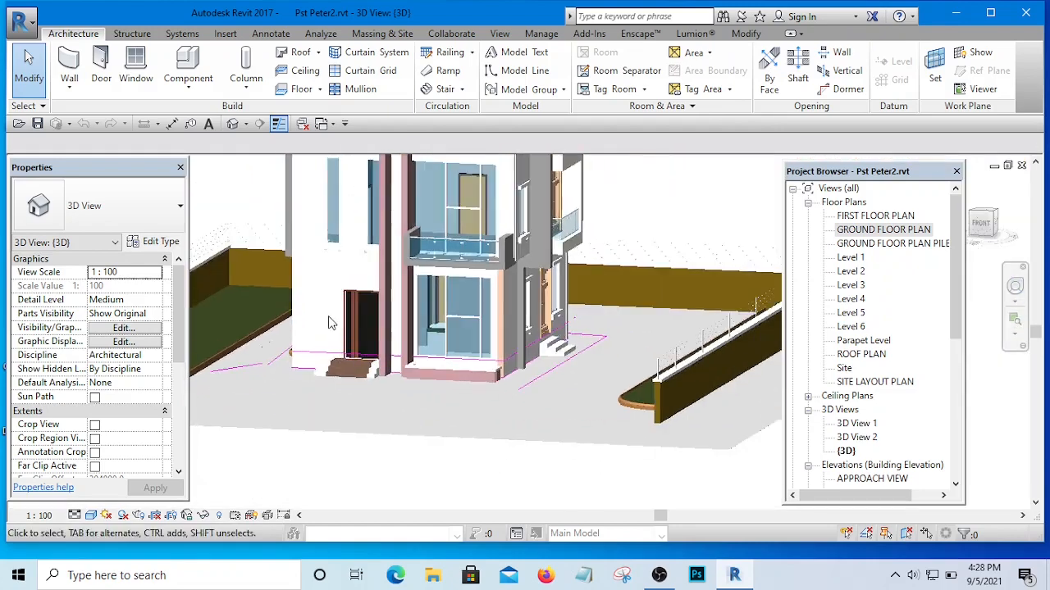
middle_click_drag(344, 352, 436, 395, "shift")
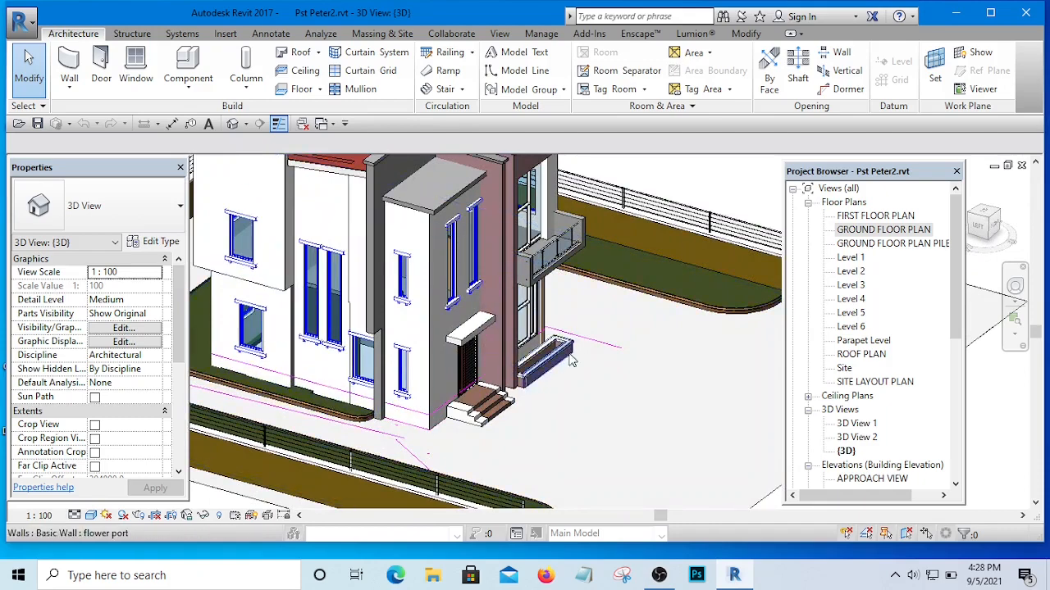
middle_click_drag(566, 361, 404, 401, "shift")
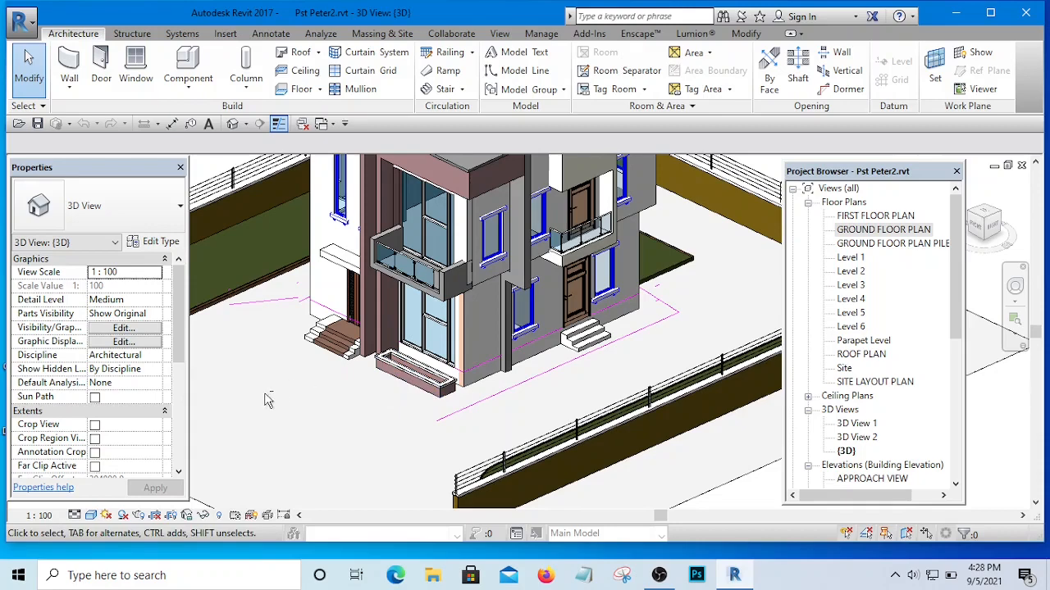
middle_click_drag(266, 399, 403, 321, "shift")
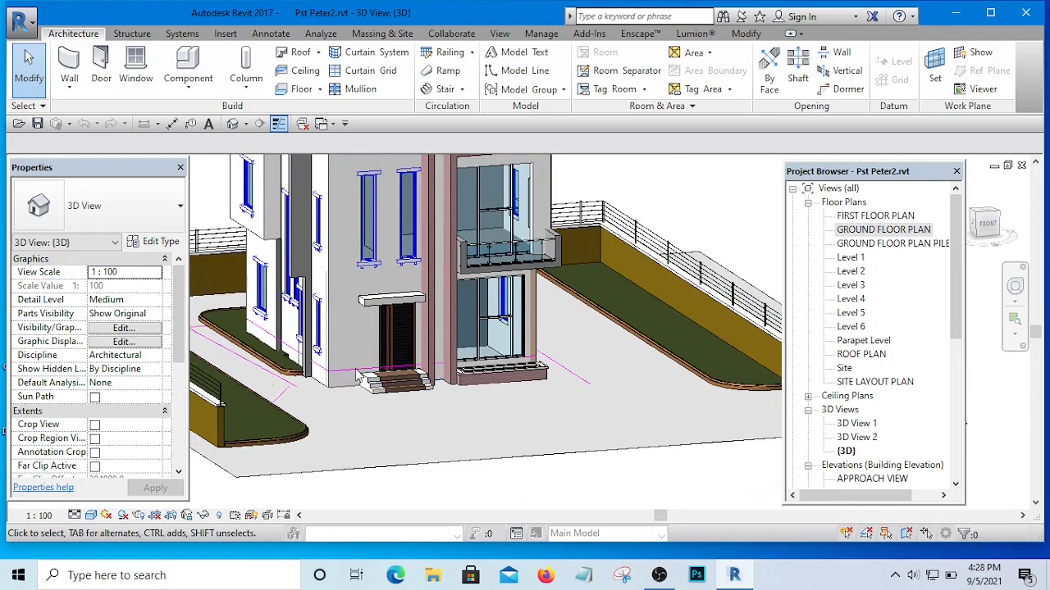
scroll(465, 408, "down", 3)
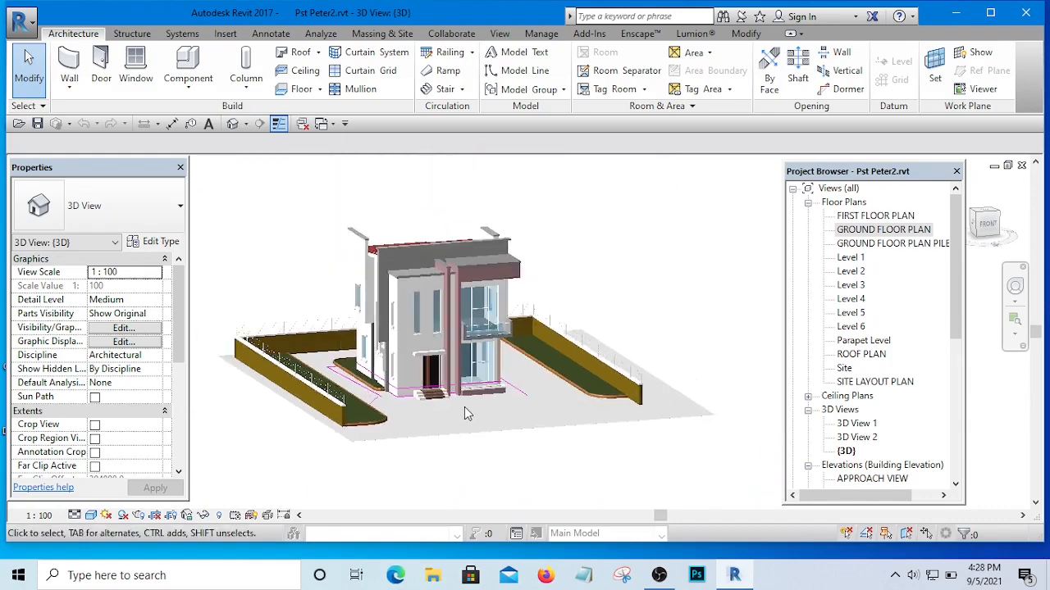
middle_click_drag(501, 403, 394, 440)
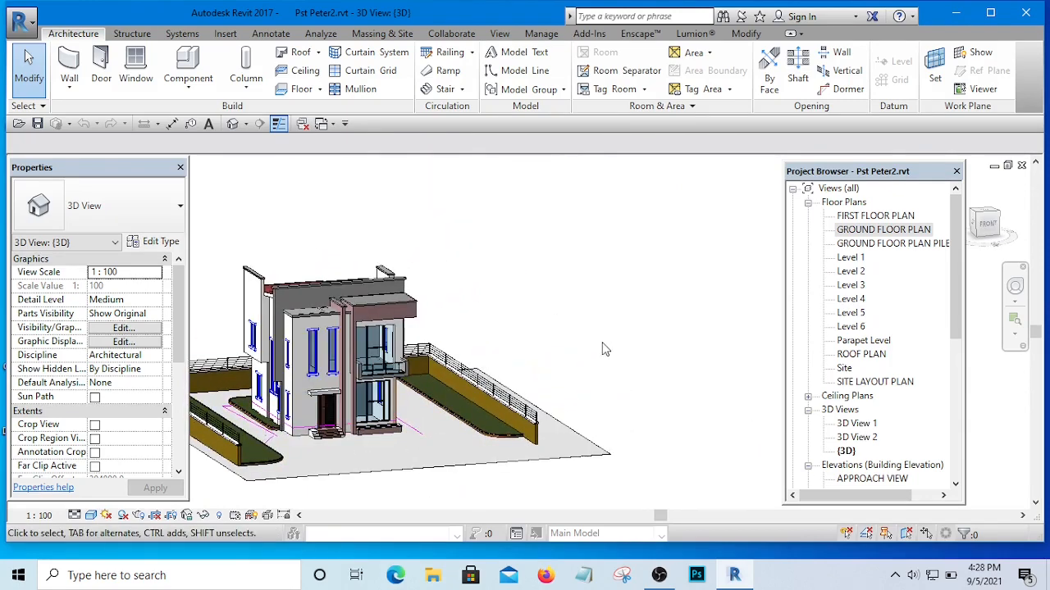
middle_click_drag(603, 348, 424, 434, "shift")
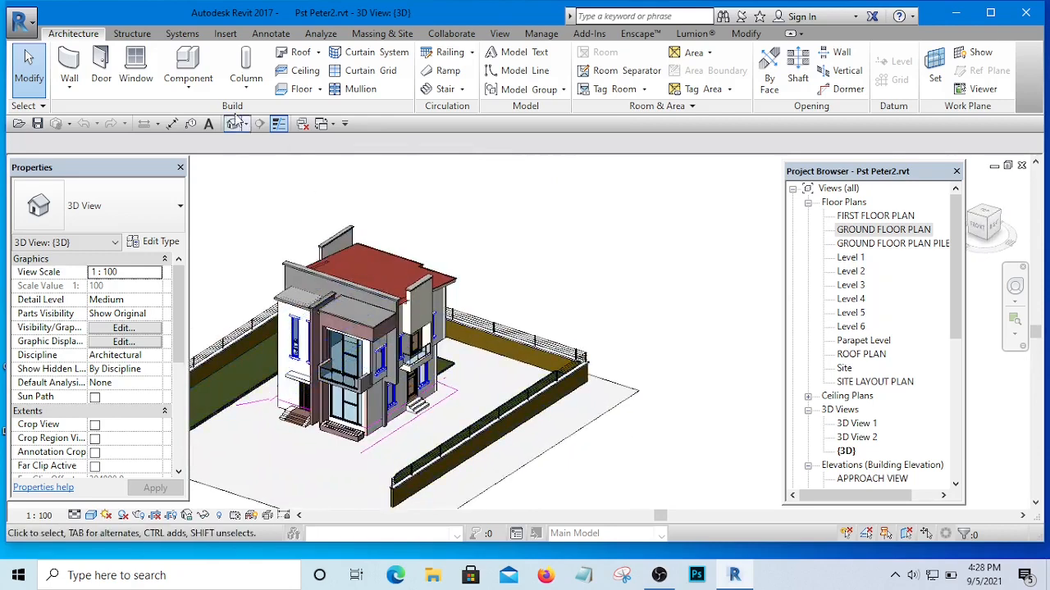
Close the hidden views and switch to the Level 1 floor plan of How to Model a Building using Revit Architecture.rvt.
left_click(332, 124)
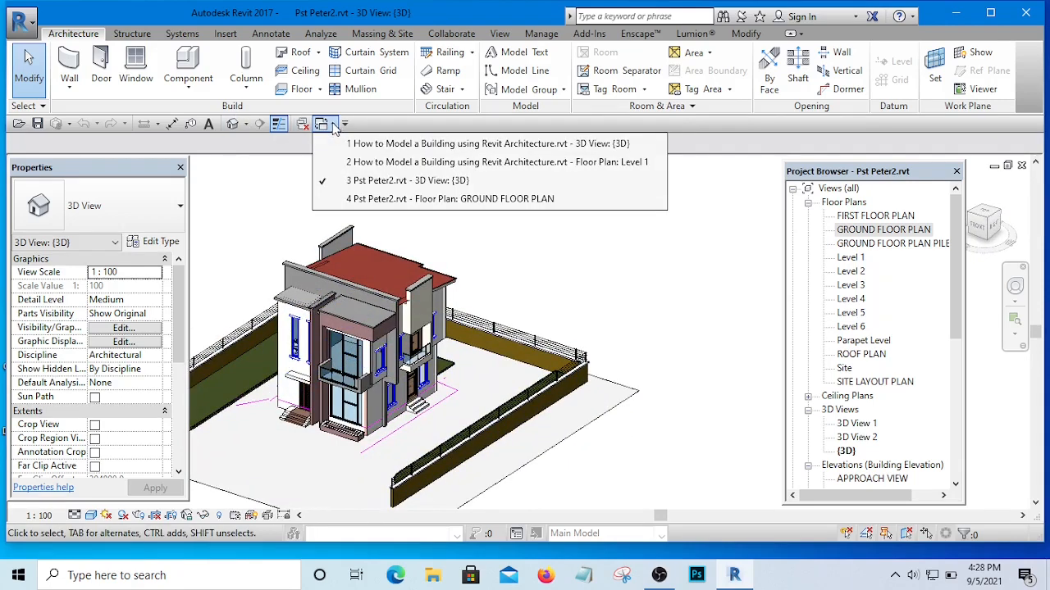
left_click(302, 125)
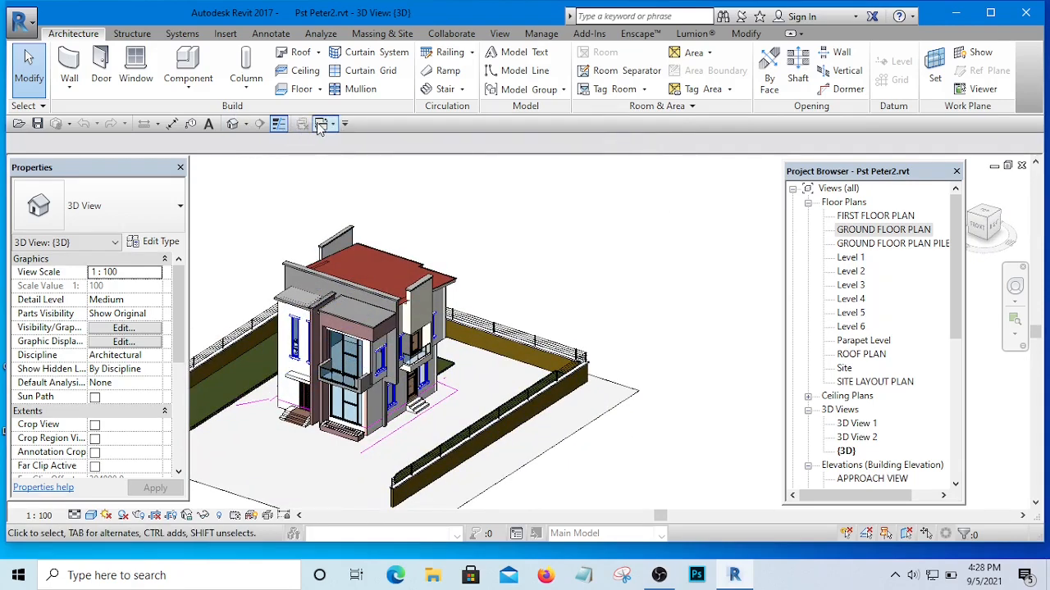
left_click(325, 125)
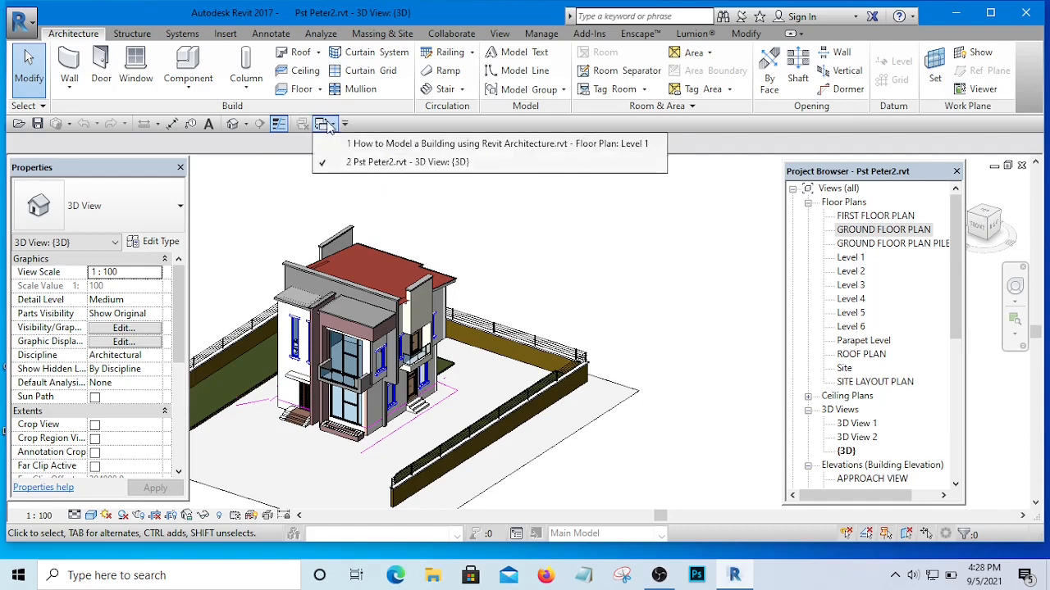
left_click(405, 145)
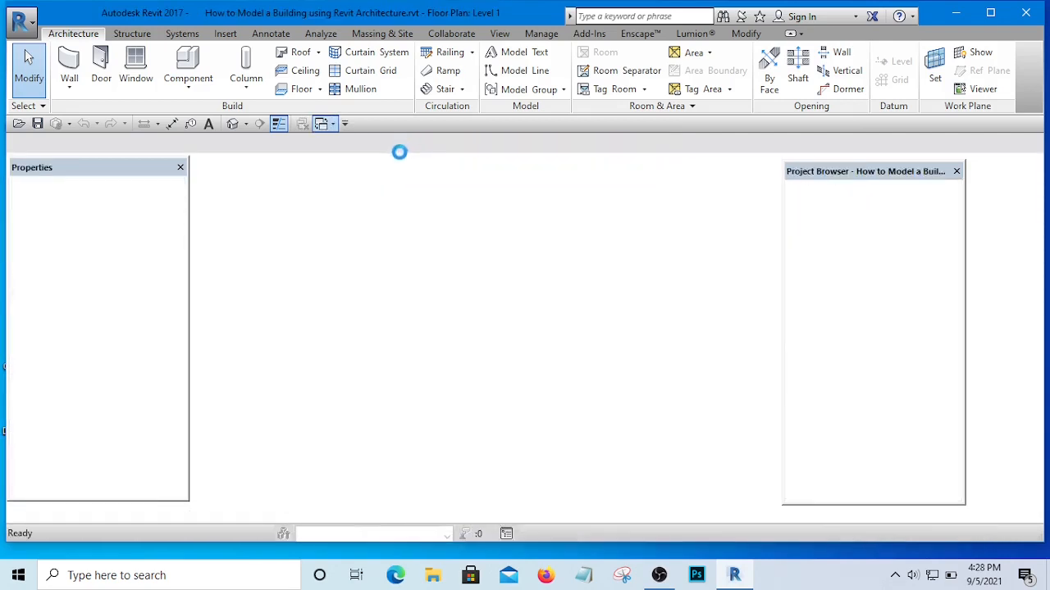
scroll(377, 324, "up", 8)
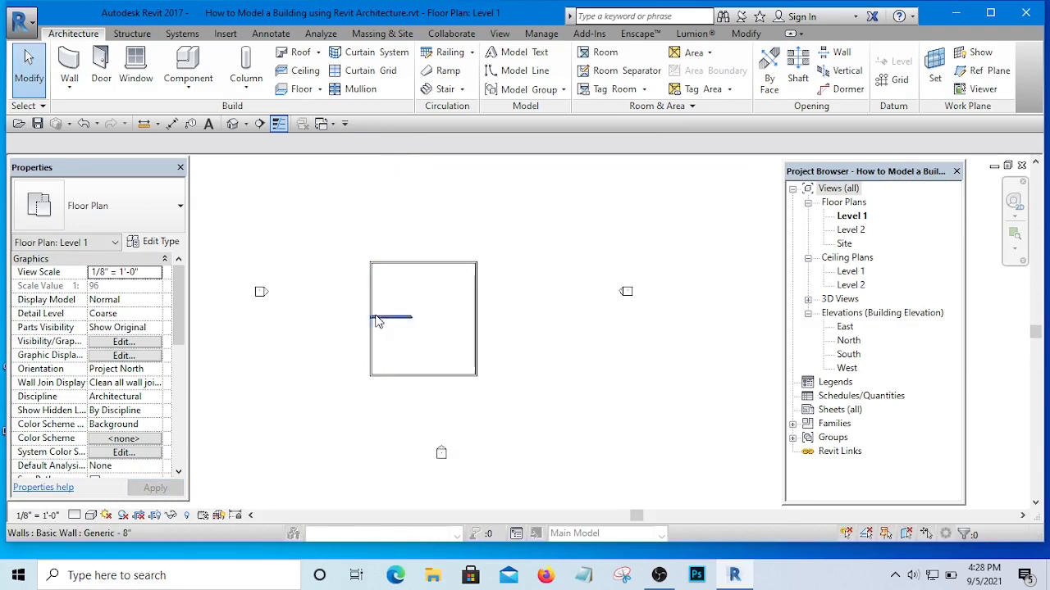
scroll(345, 323, "down", 5)
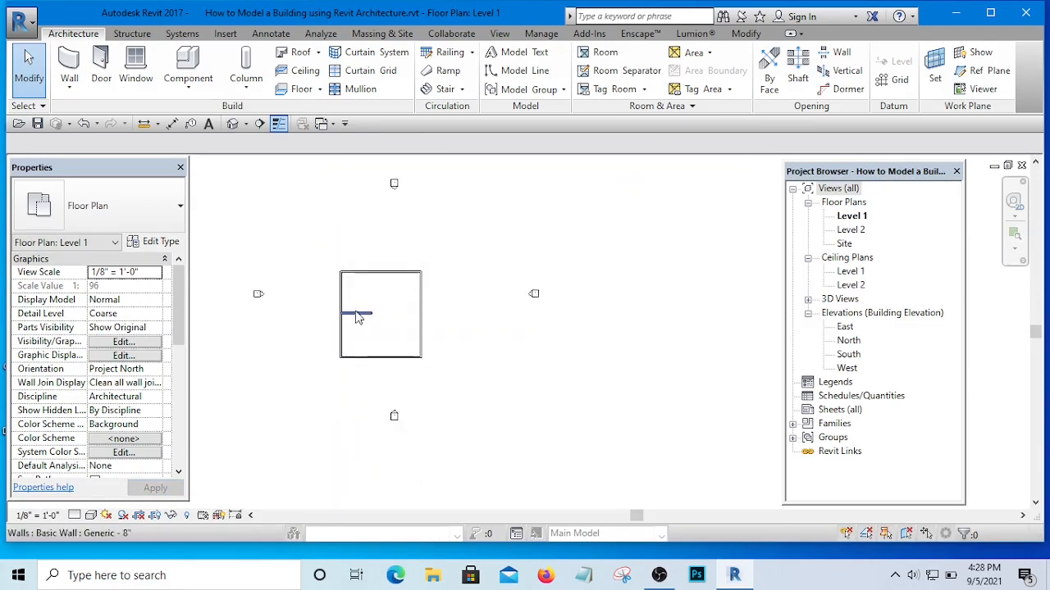
scroll(353, 318, "up", 3)
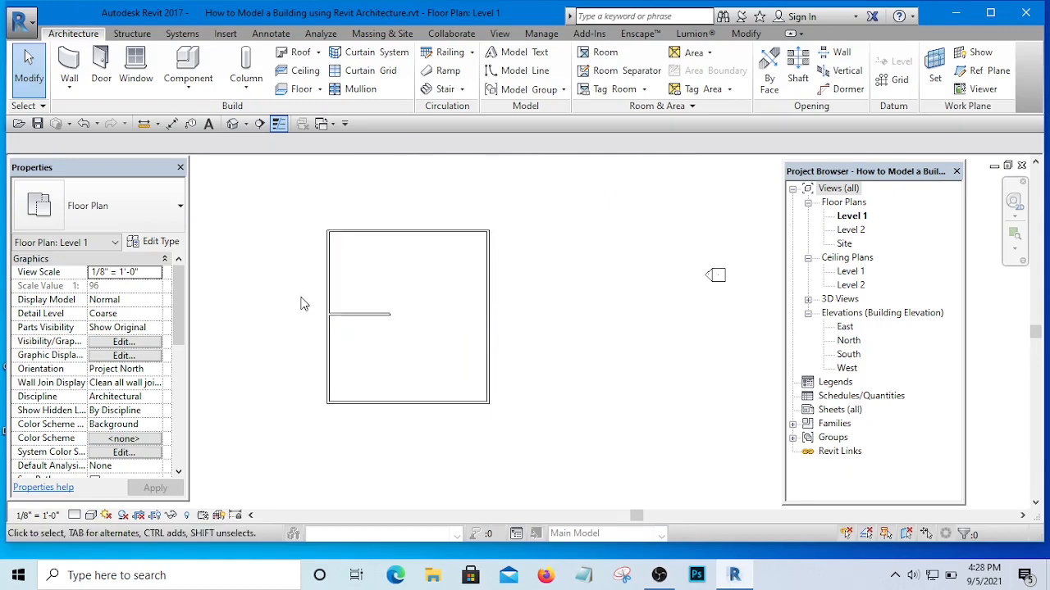
scroll(300, 304, "up", 1)
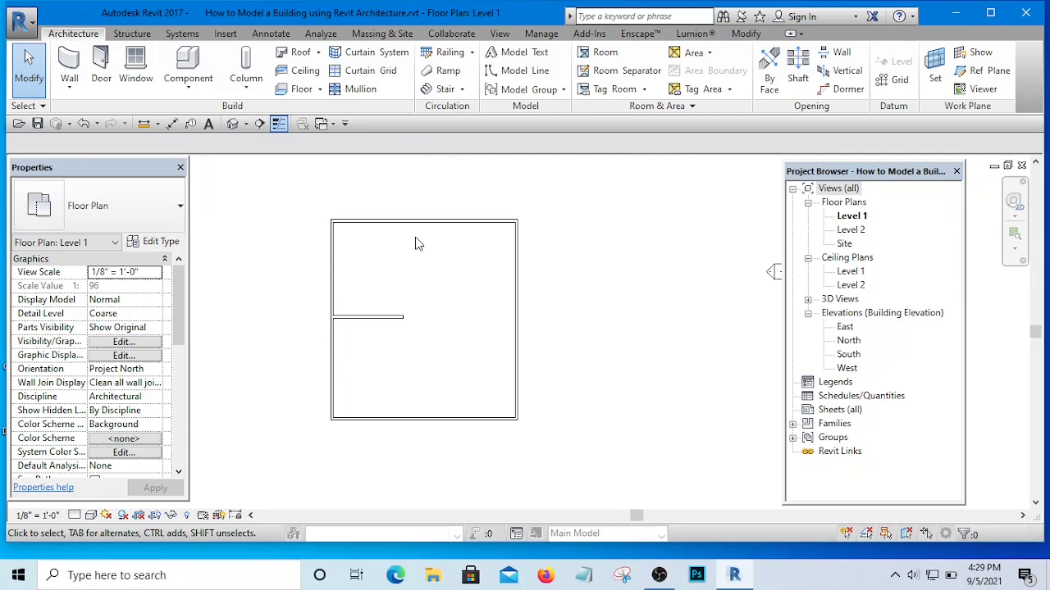
left_click(549, 33)
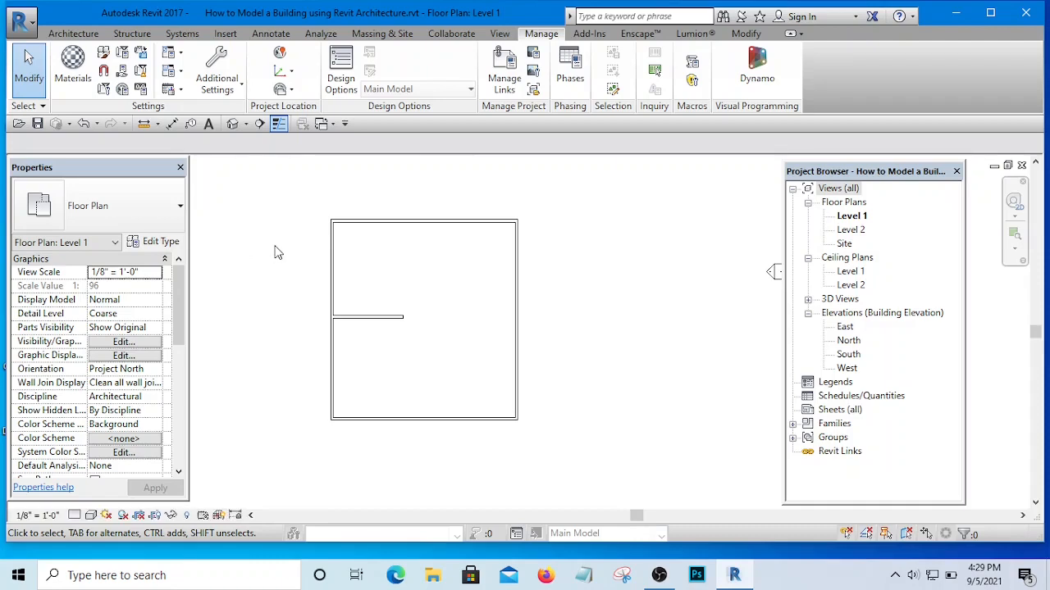
left_click(278, 128)
key("u")
key("n")
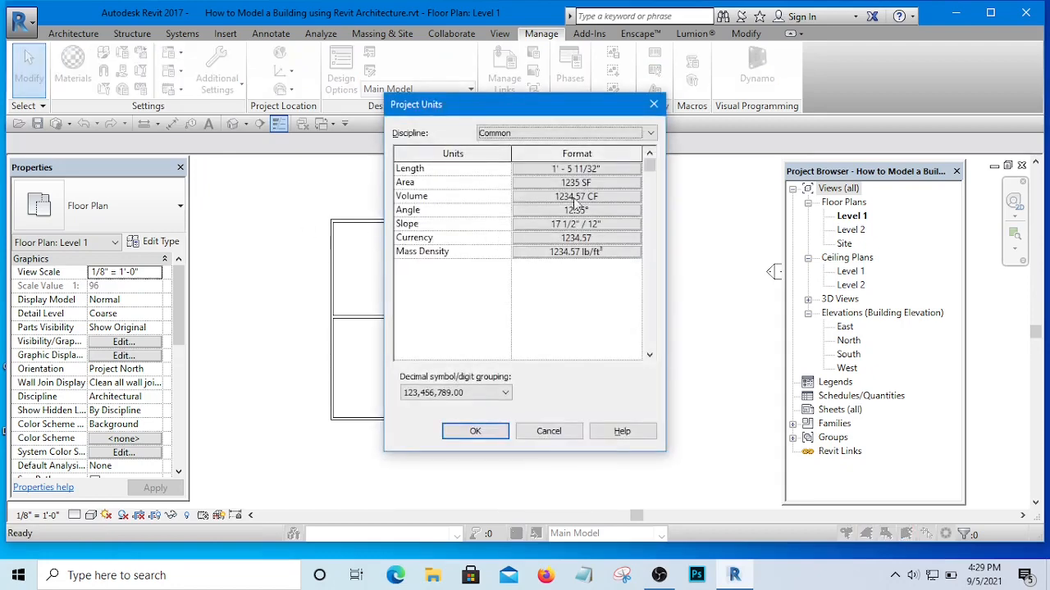
left_click(656, 107)
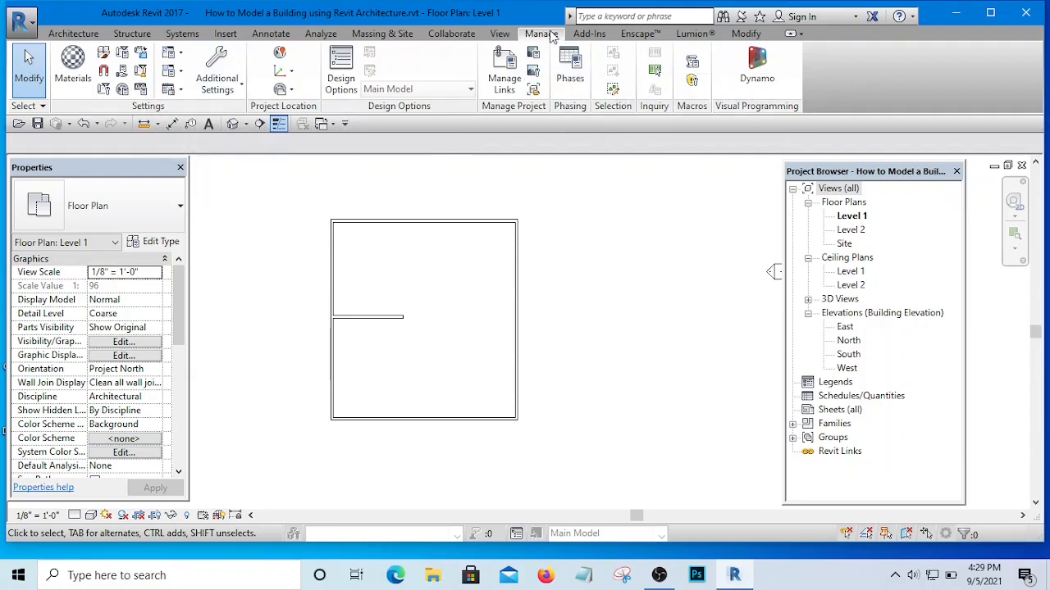
Set the project's length units to millimeters and apply the project units.
left_click(141, 89)
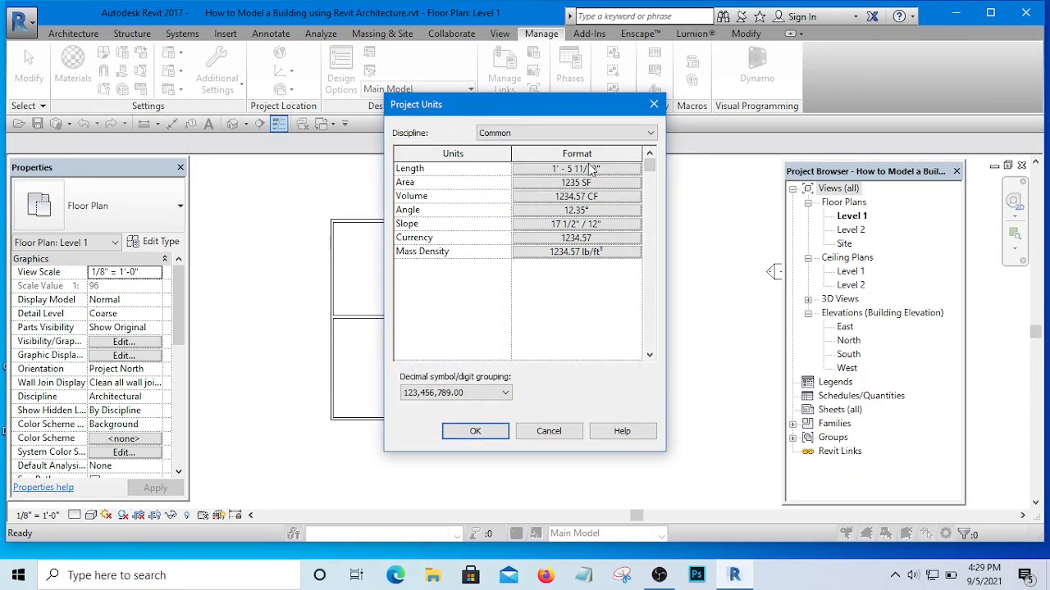
left_click(576, 168)
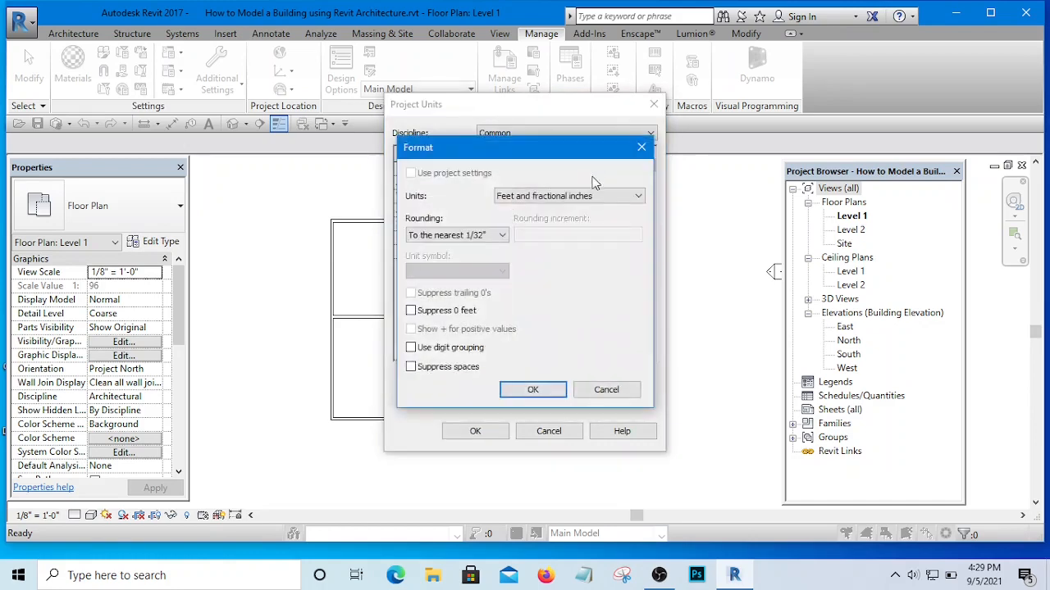
left_click(598, 196)
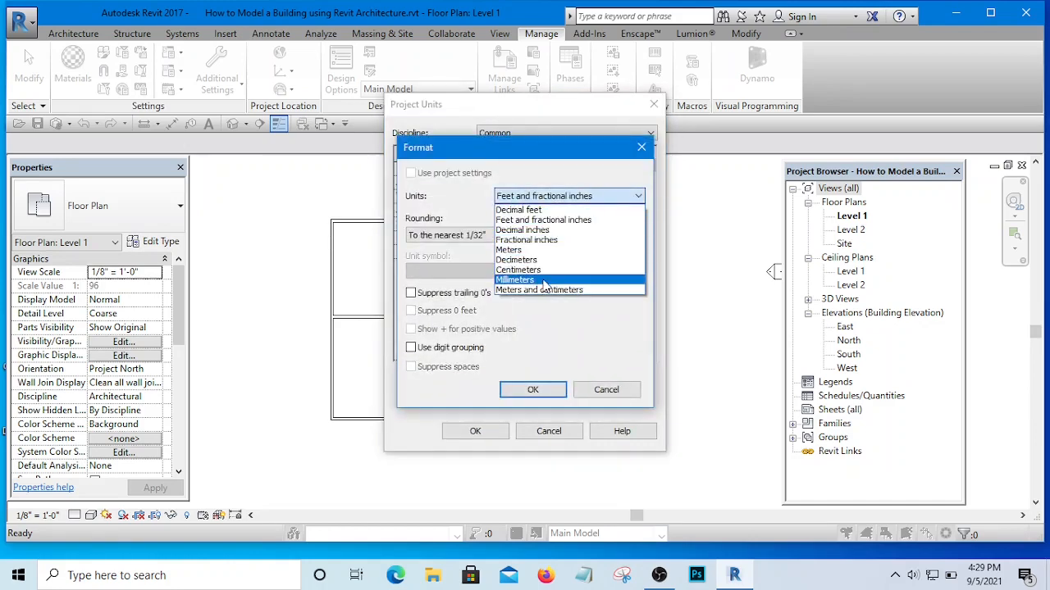
left_click(515, 280)
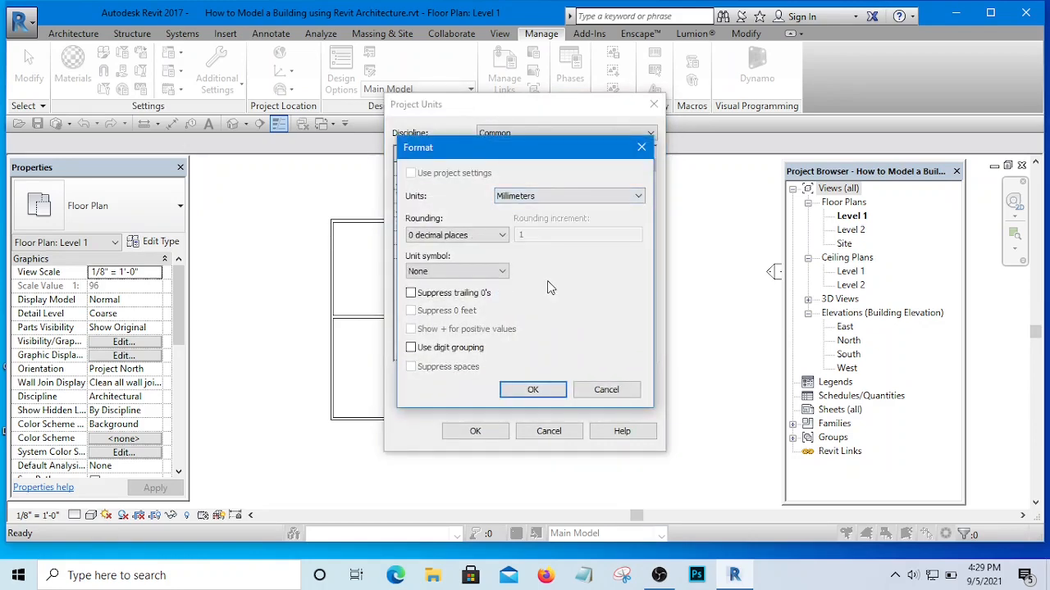
left_click(535, 389)
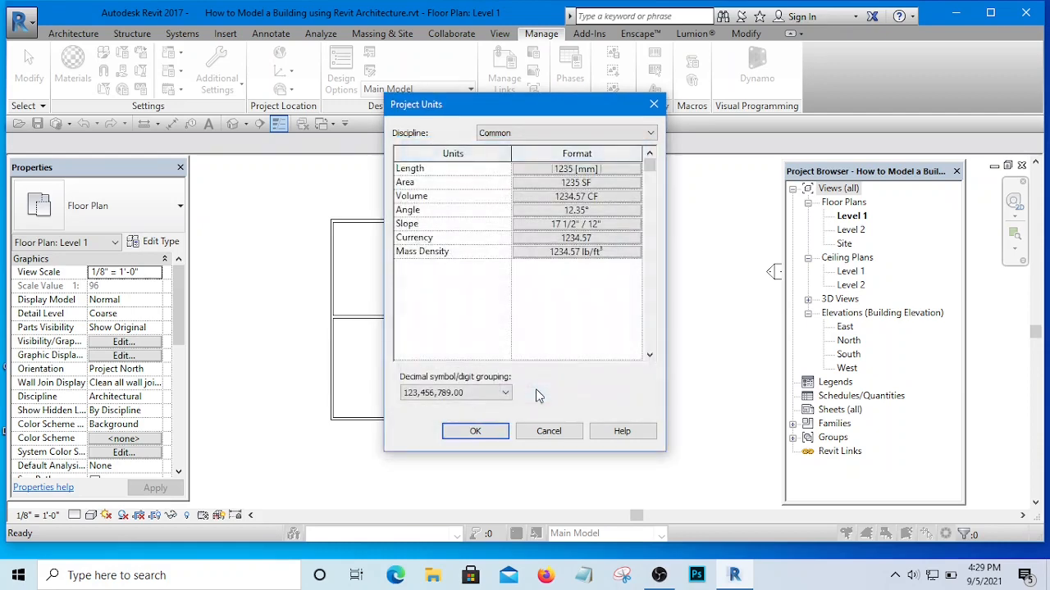
left_click(475, 431)
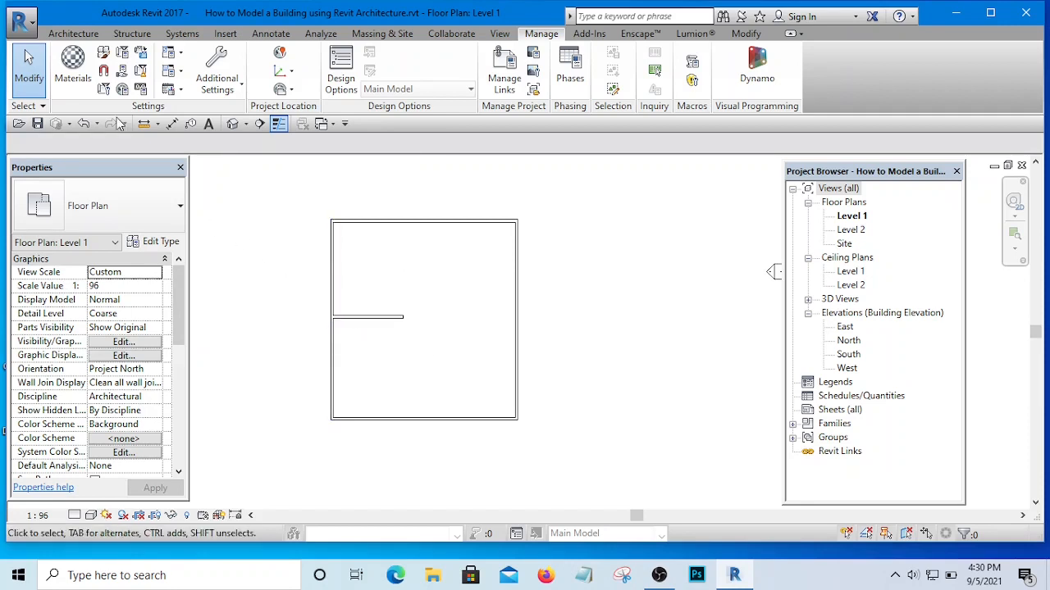
Set the rounding of the project's length format to 0 decimal places and apply the project units.
left_click(499, 33)
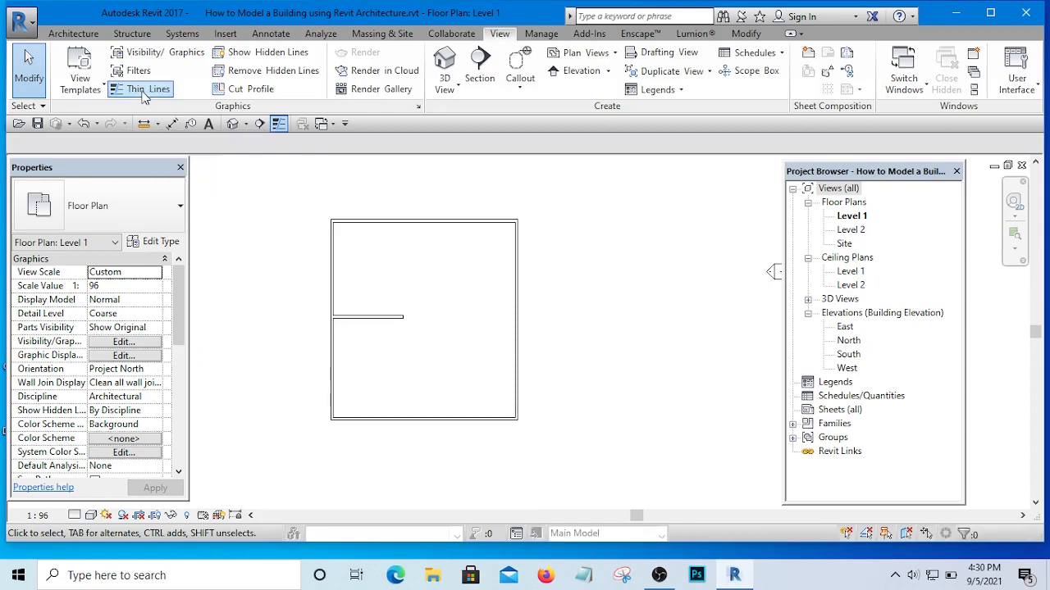
left_click(540, 34)
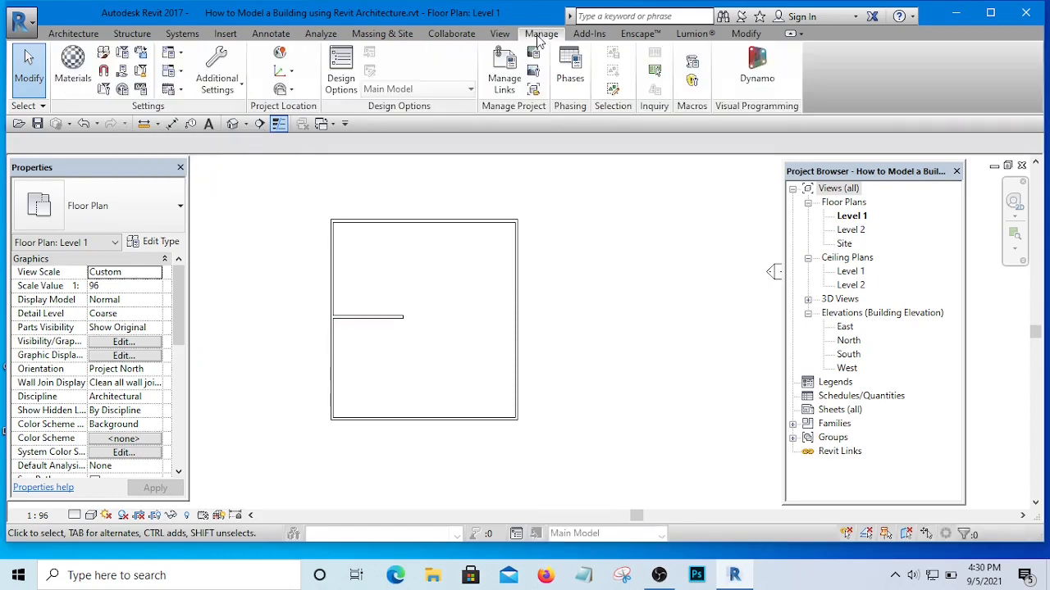
left_click(141, 88)
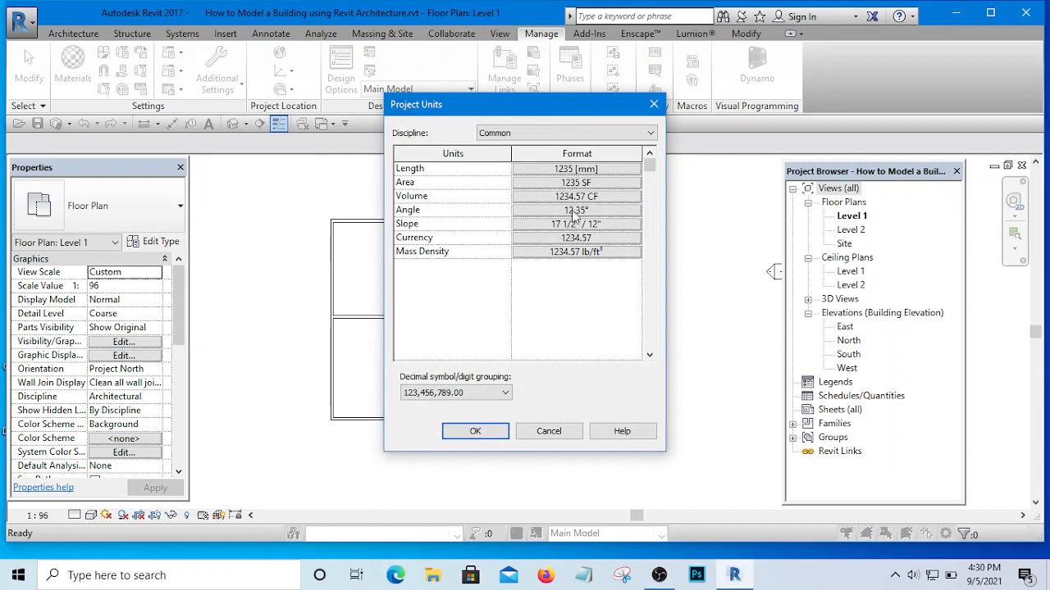
left_click(592, 171)
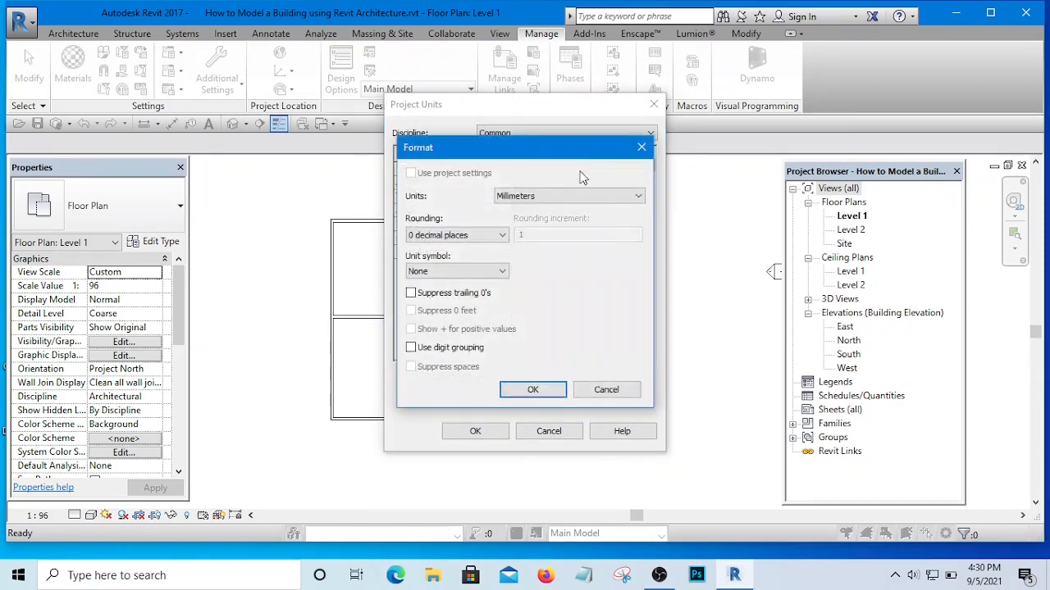
left_click(448, 238)
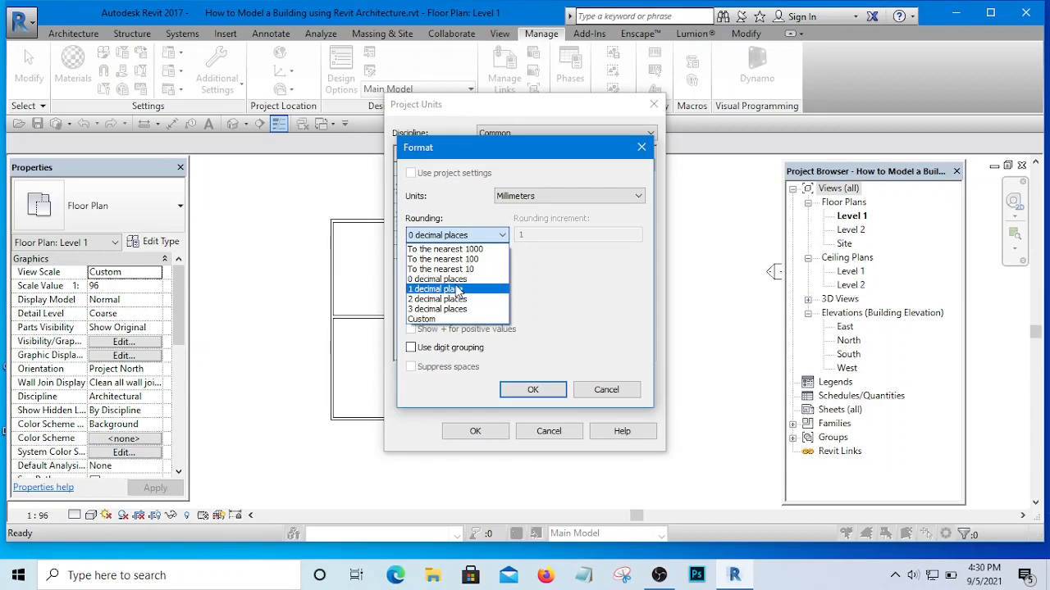
left_click(426, 280)
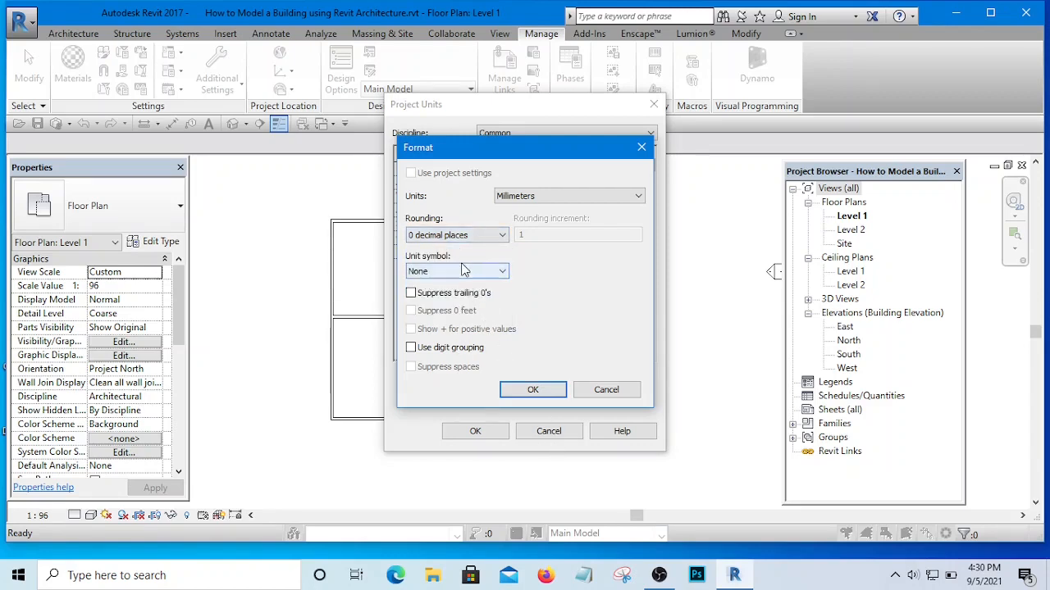
left_click(463, 270)
left_click(464, 270)
left_click(533, 390)
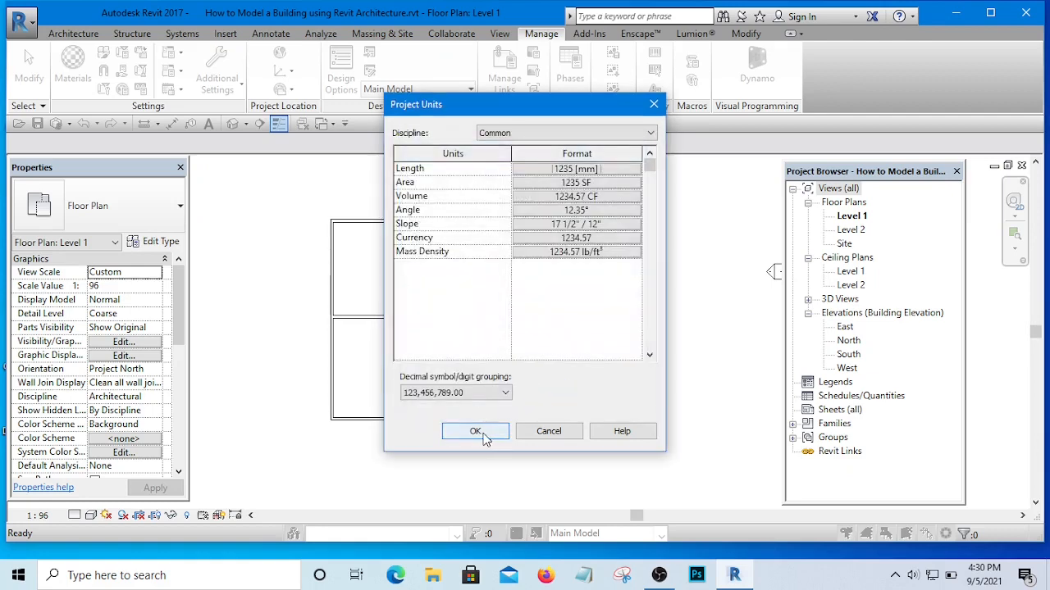
left_click(480, 433)
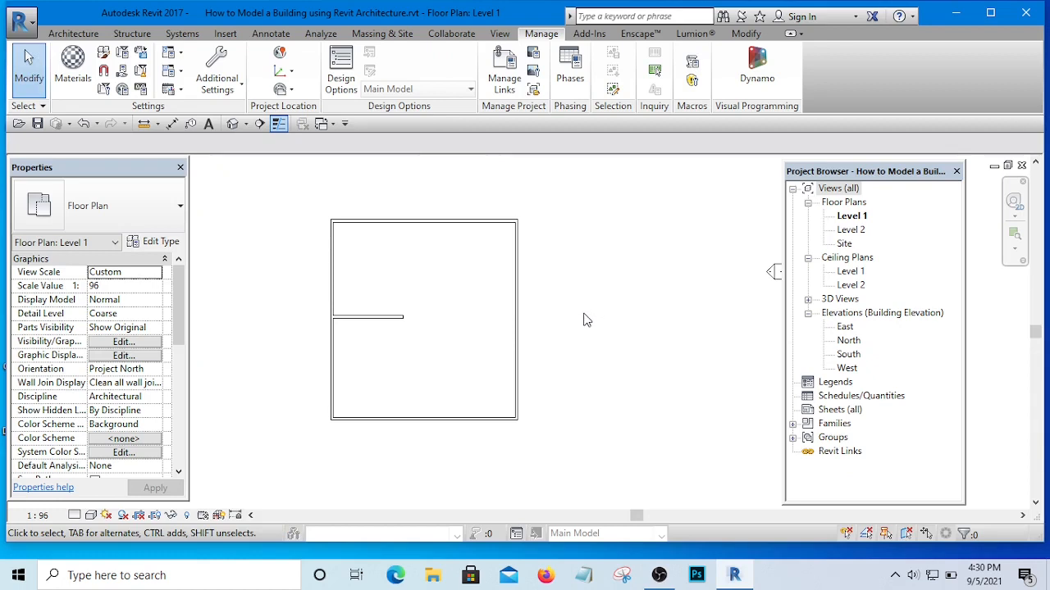
mouse_move(615, 302)
middle_mouse_down()
mouse_move(596, 347)
mouse_move(607, 290)
middle_mouse_up()
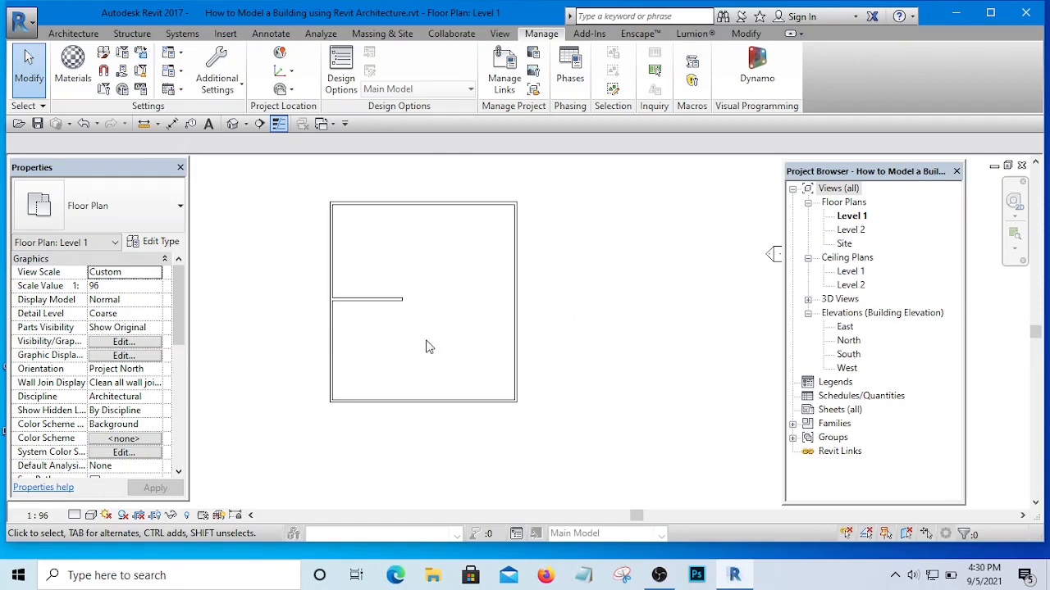
scroll(382, 180, "up", 5)
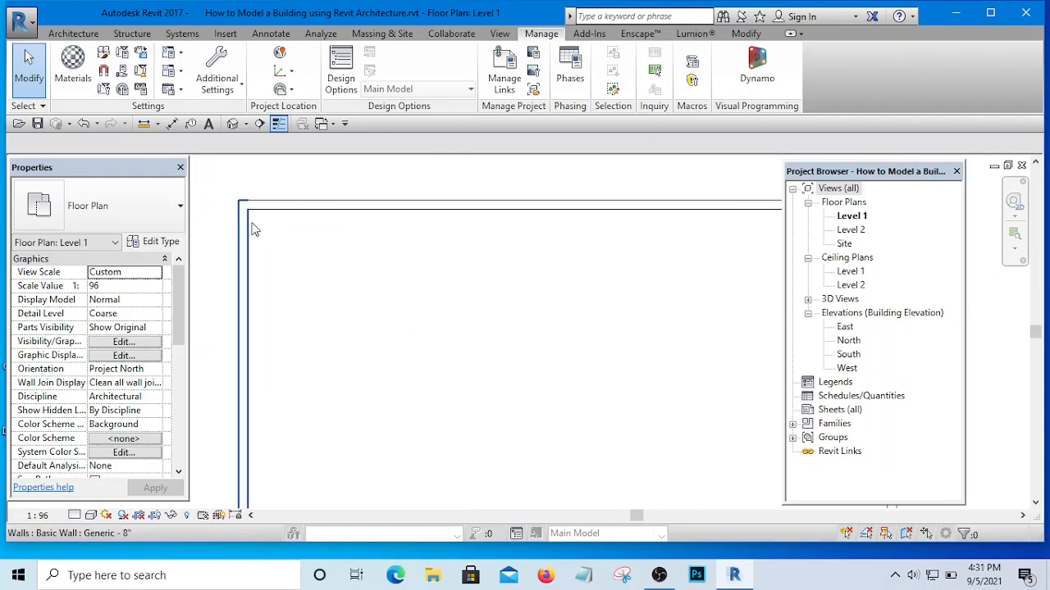
scroll(353, 326, "down", 4)
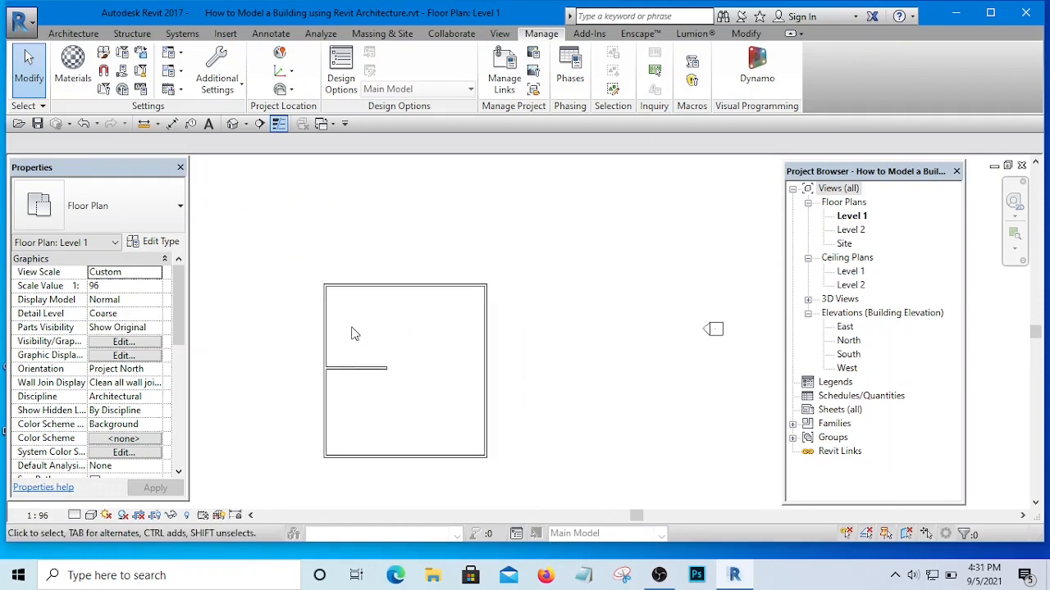
Start an aligned dimension and set its wall reference preference to Wall faces.
scroll(354, 333, "up", 3)
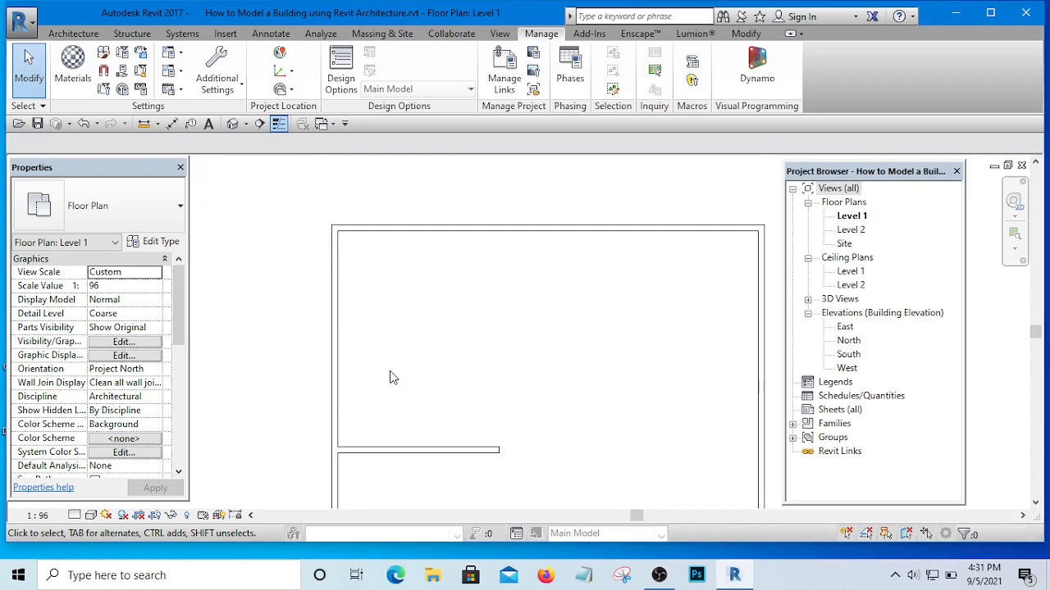
key("d")
key("i")
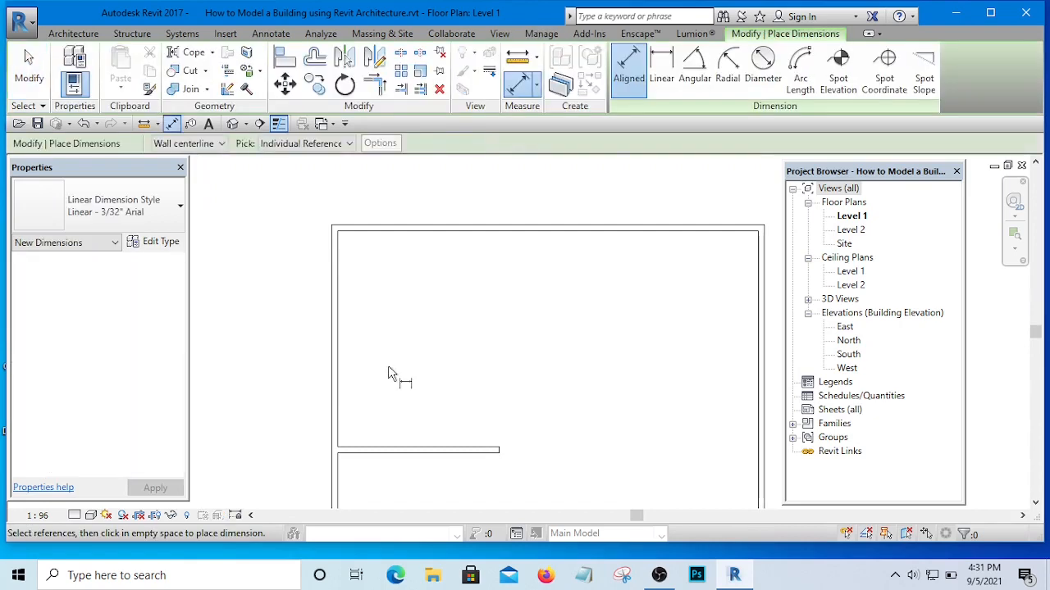
scroll(322, 324, "up", 4)
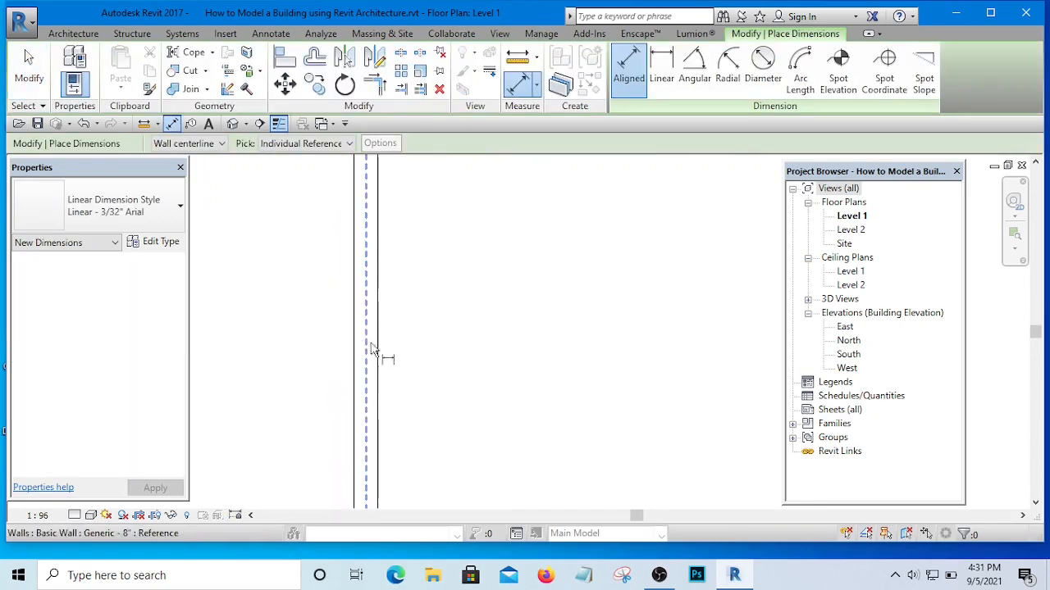
scroll(375, 351, "down", 3)
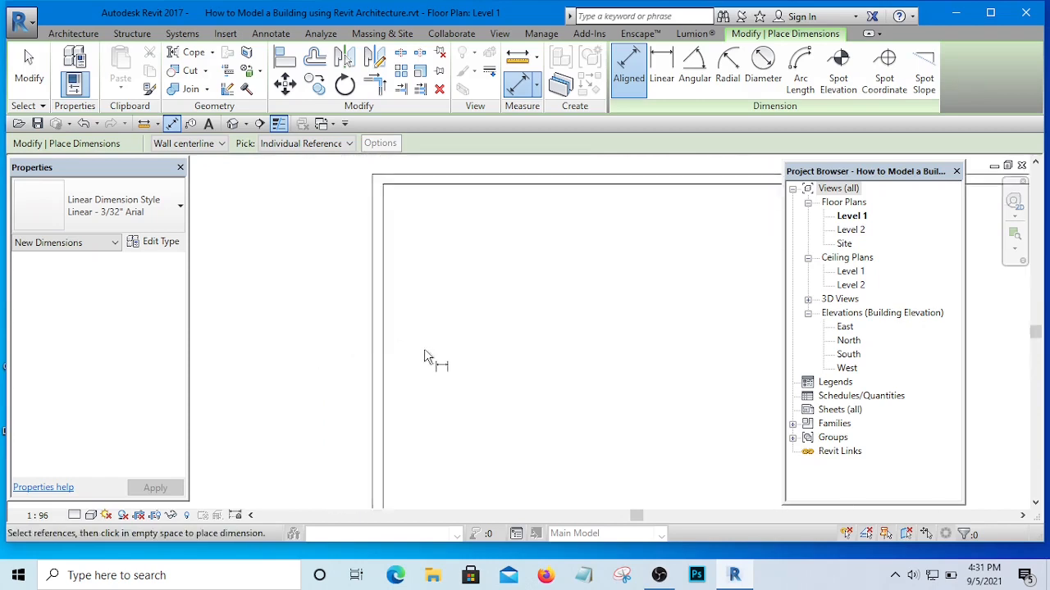
scroll(386, 344, "up", 3)
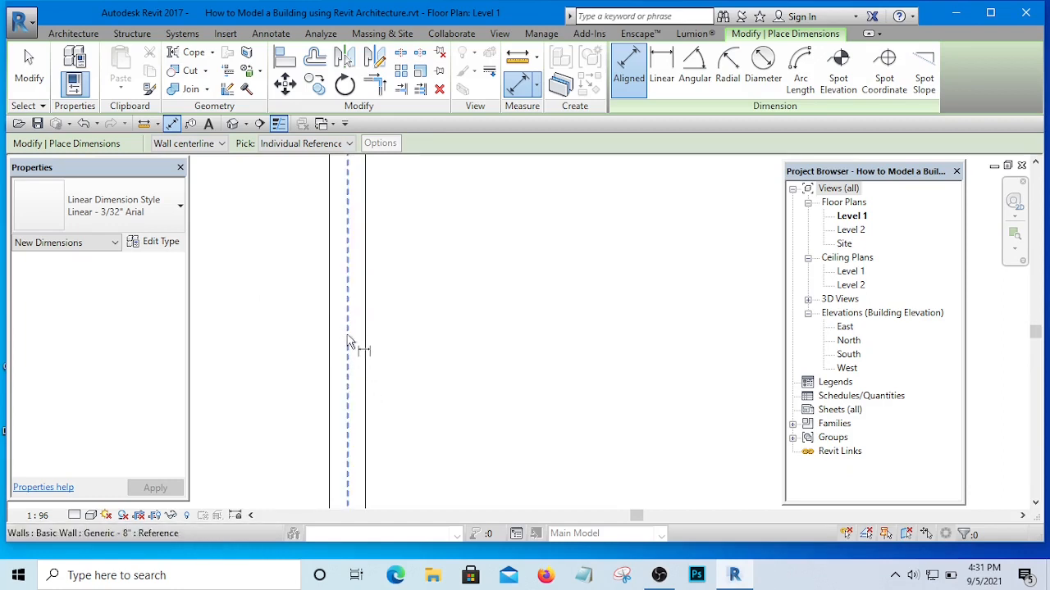
scroll(348, 340, "down", 2)
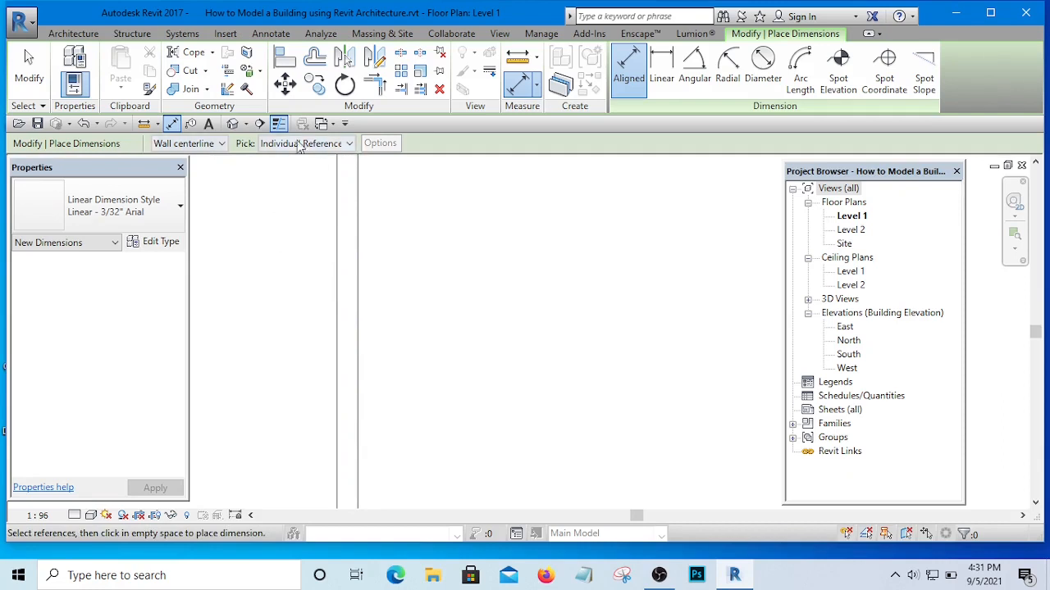
left_click(222, 144)
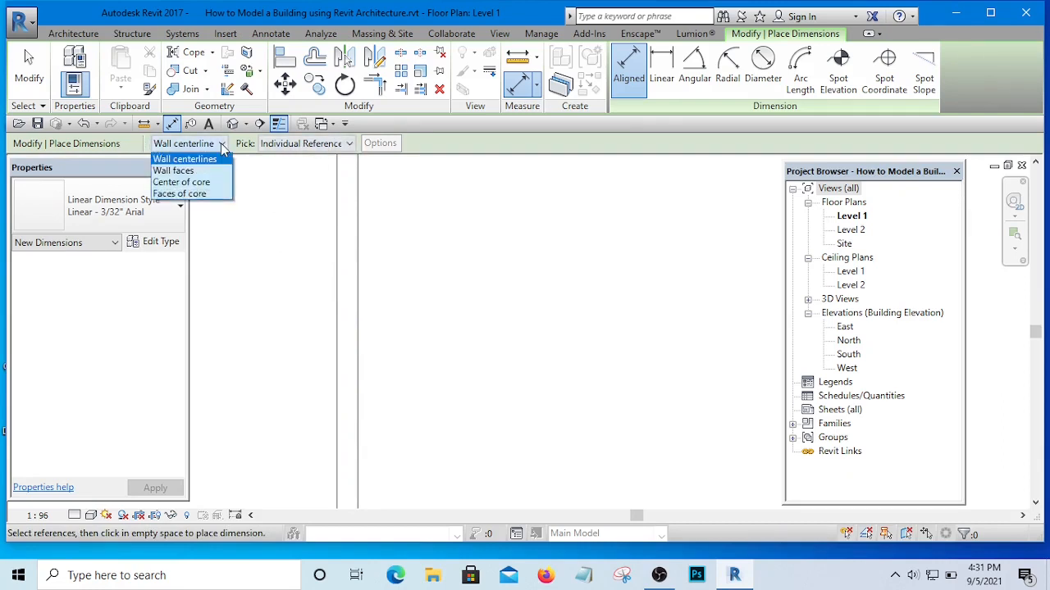
left_click(188, 171)
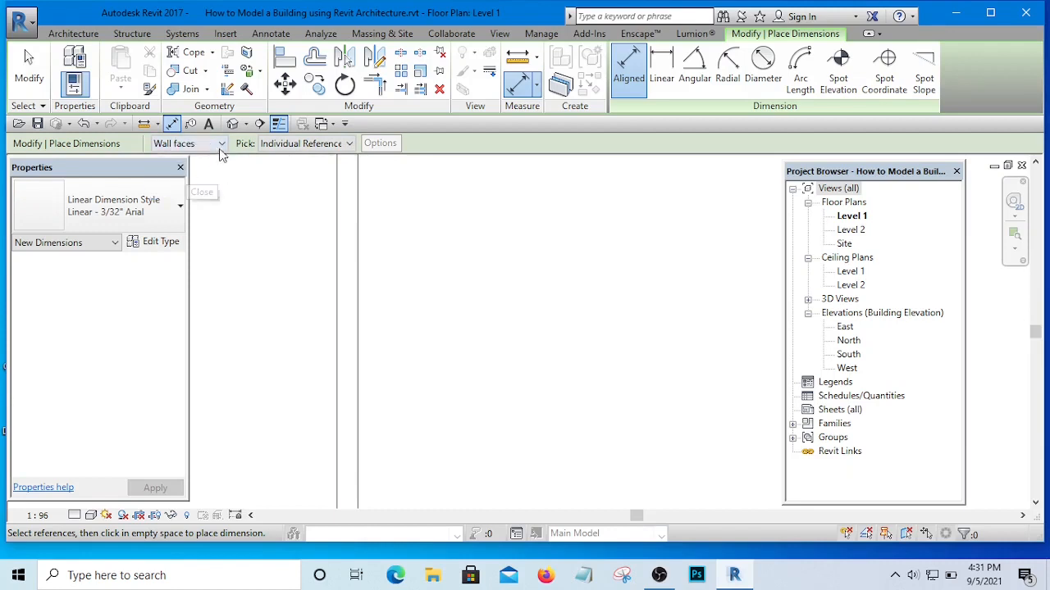
left_click(221, 145)
left_click(202, 196)
left_click(204, 145)
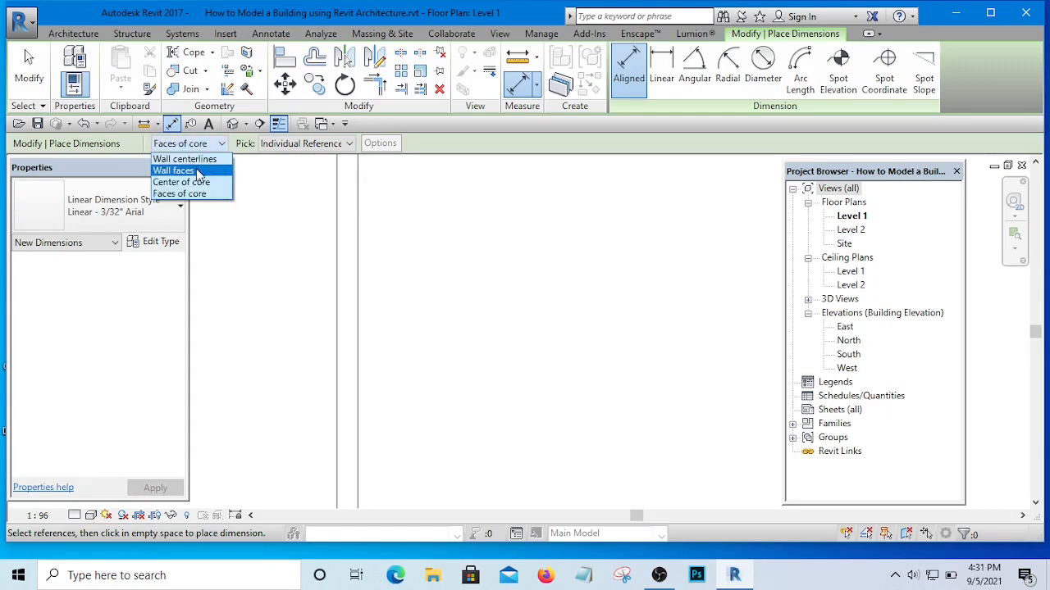
left_click(198, 171)
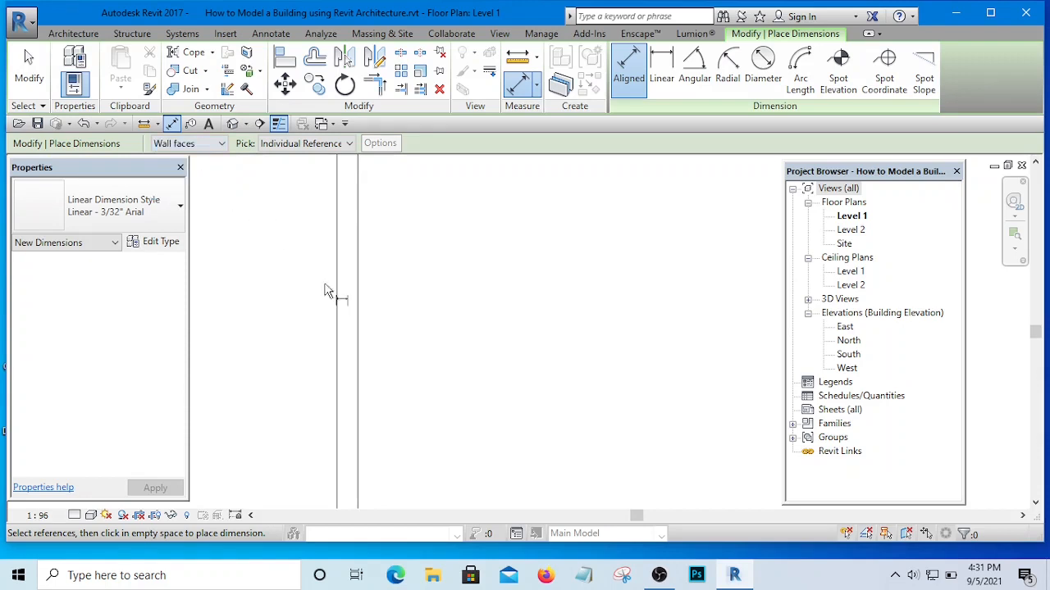
Dimension the thickness of the west exterior wall from face to face, placing the dimension above the building's corner.
left_click(338, 319)
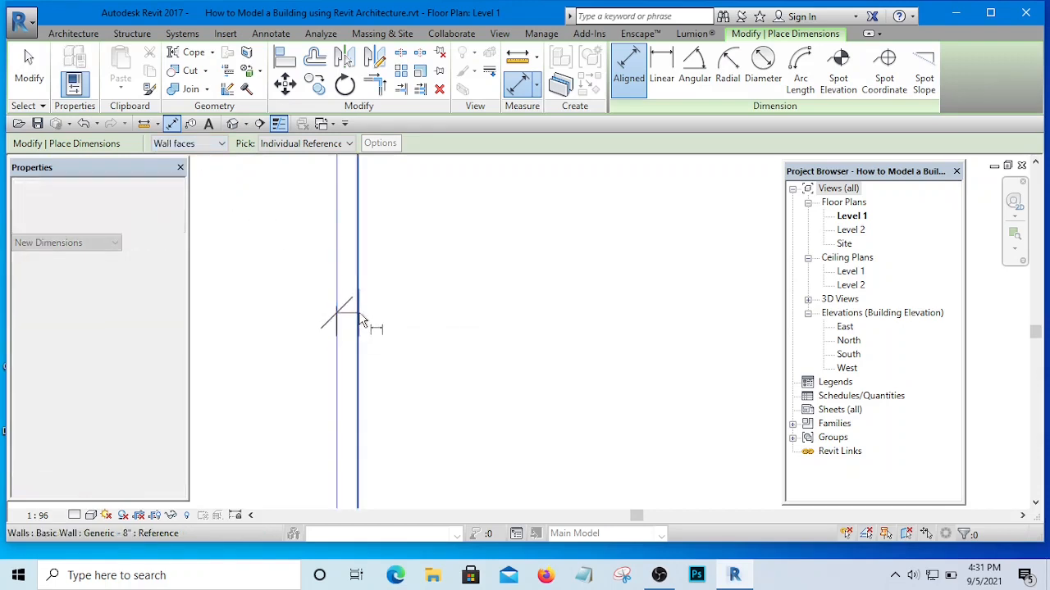
left_click(358, 326)
scroll(367, 384, "down", 4)
scroll(388, 253, "up", 4)
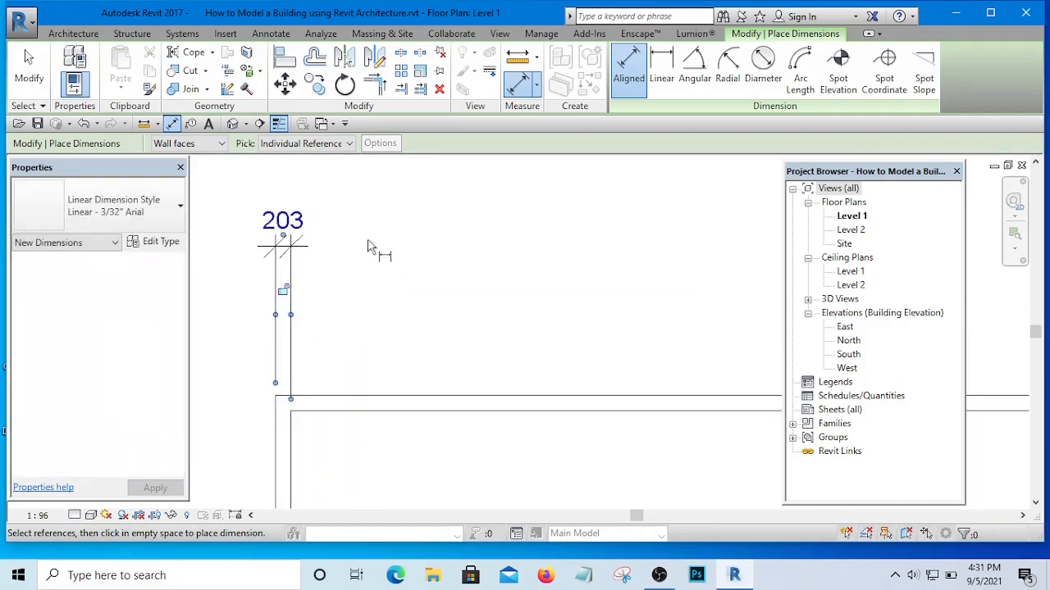
right_click(367, 235)
left_click(382, 240)
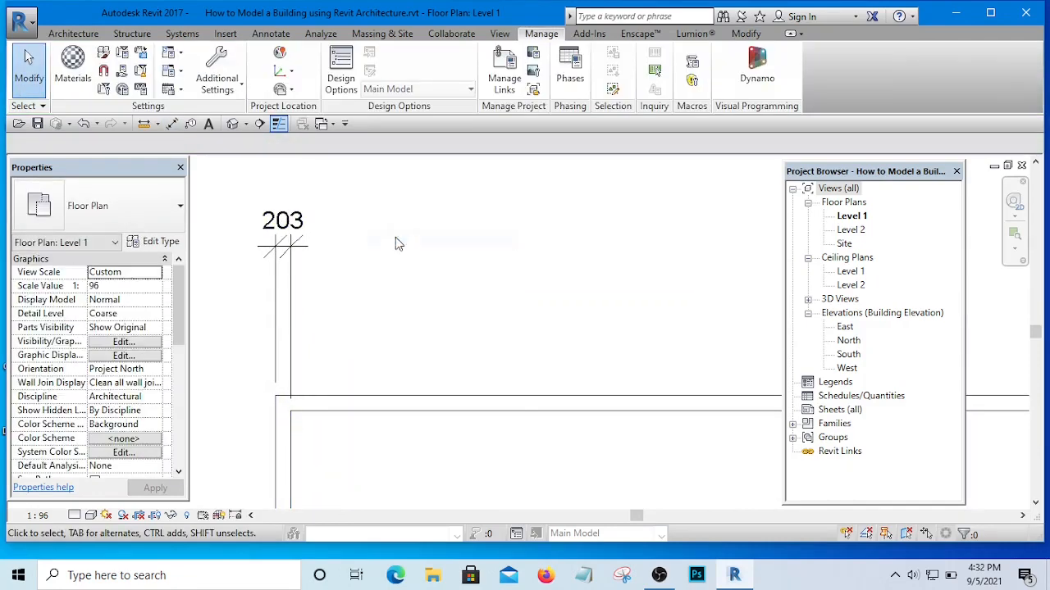
Examine the wall thickness dimension and the exterior wall it measures in the floor plan.
scroll(331, 254, "up", 2)
scroll(296, 236, "down", 4)
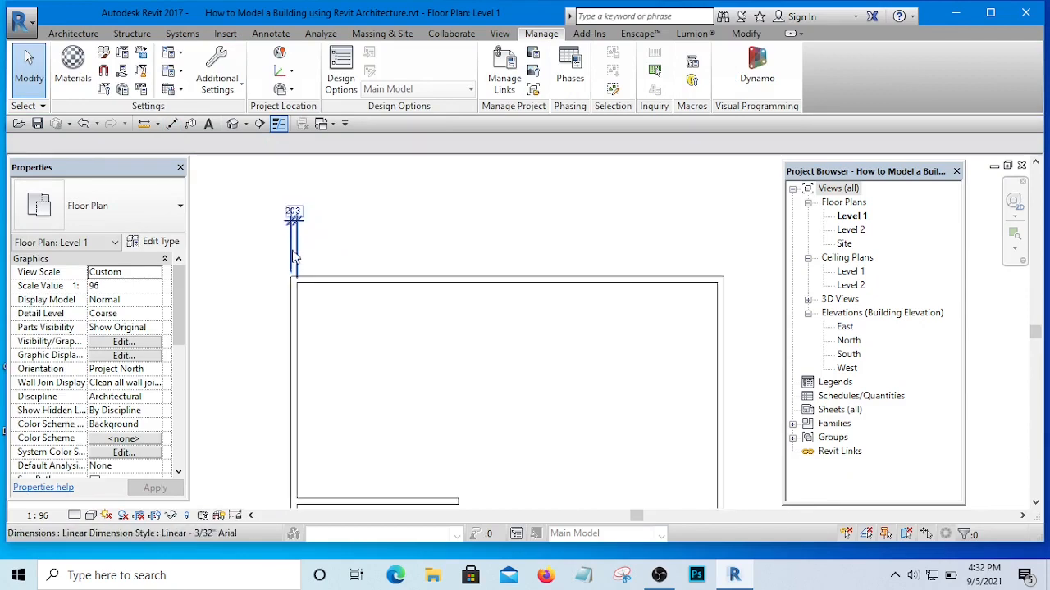
scroll(308, 251, "up", 3)
scroll(271, 242, "down", 3)
scroll(267, 240, "down", 3)
scroll(274, 320, "up", 3)
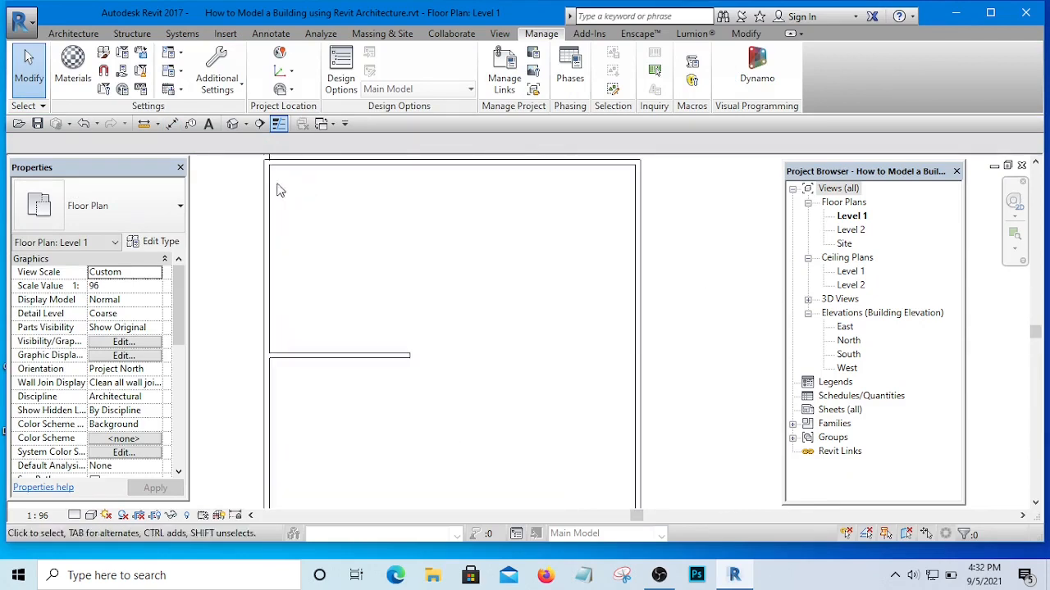
middle_click_drag(290, 172, 282, 385)
scroll(267, 324, "up", 4)
scroll(303, 345, "down", 3)
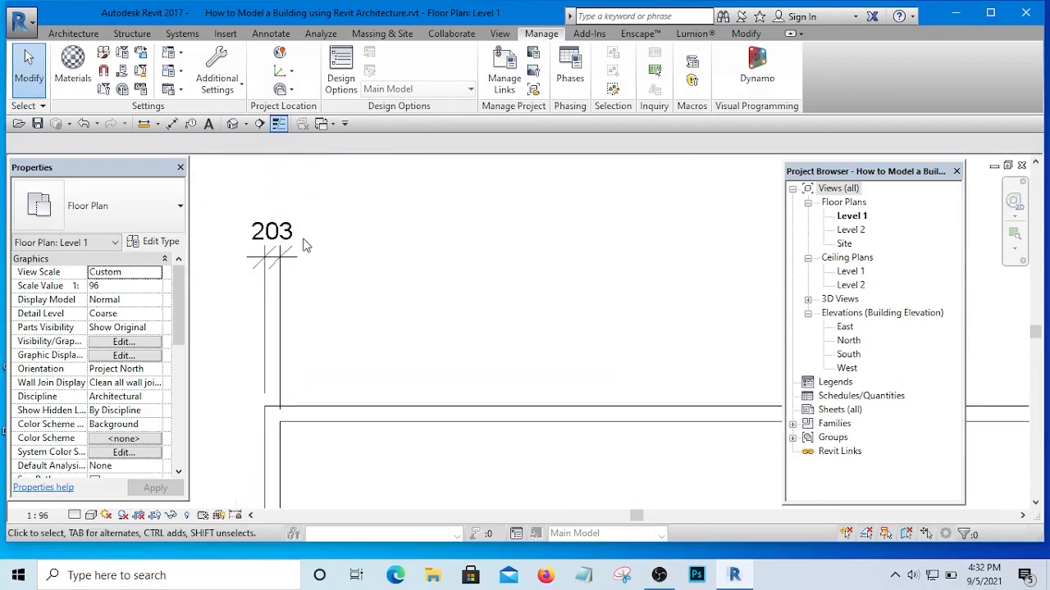
scroll(304, 258, "up", 4)
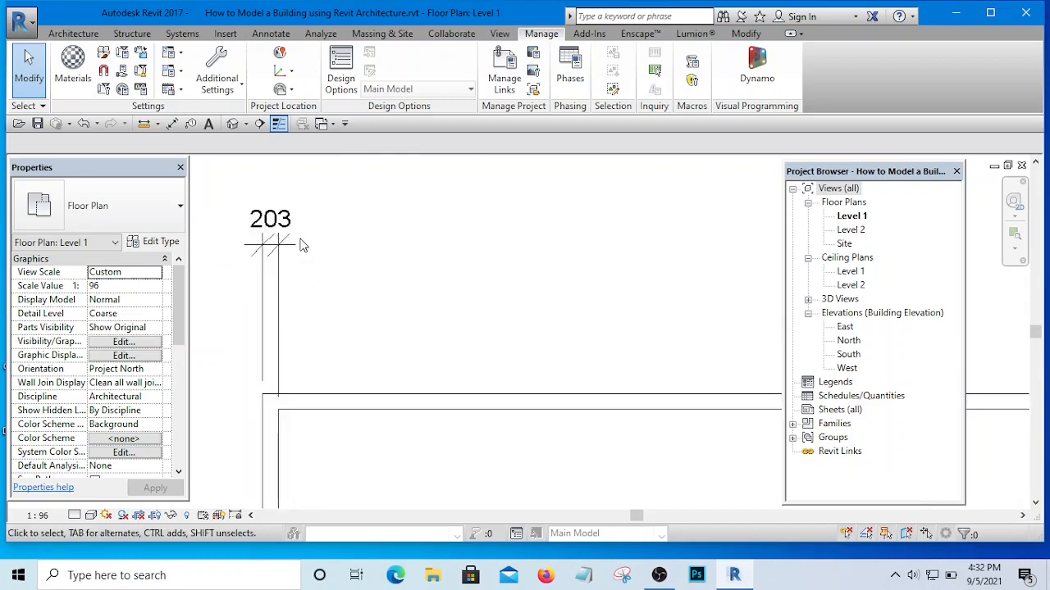
scroll(273, 209, "up", 2)
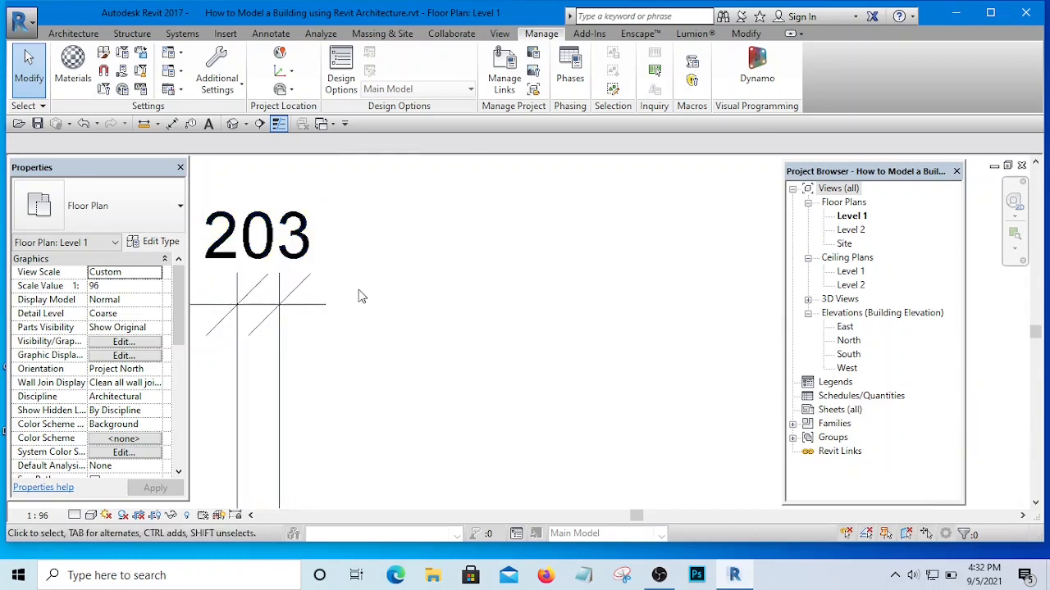
scroll(328, 258, "down", 3)
scroll(328, 259, "down", 2)
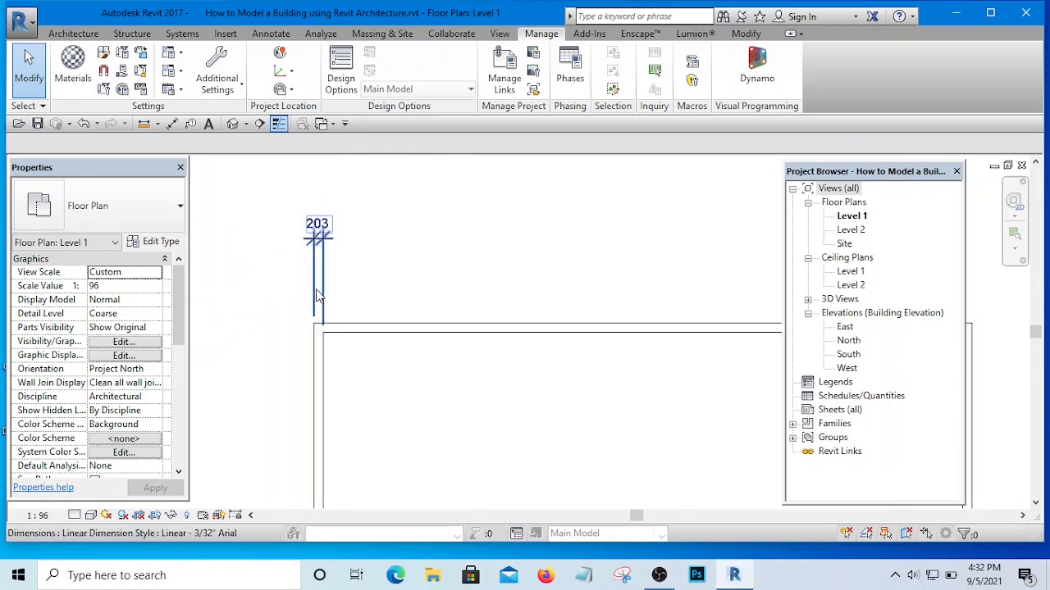
scroll(334, 323, "up", 4)
scroll(312, 351, "down", 4)
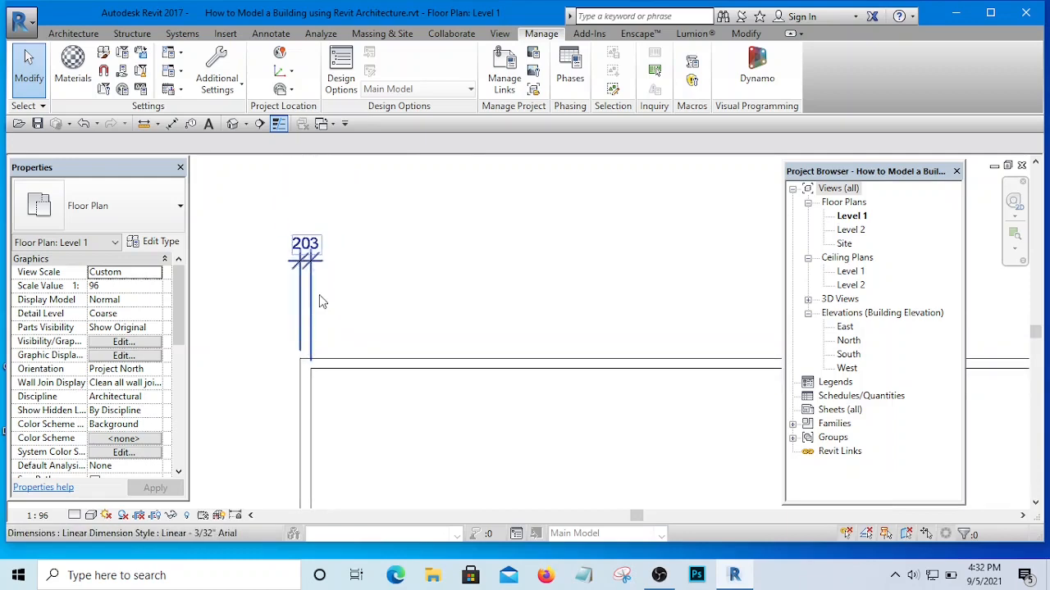
scroll(316, 410, "up", 2)
scroll(324, 390, "down", 3)
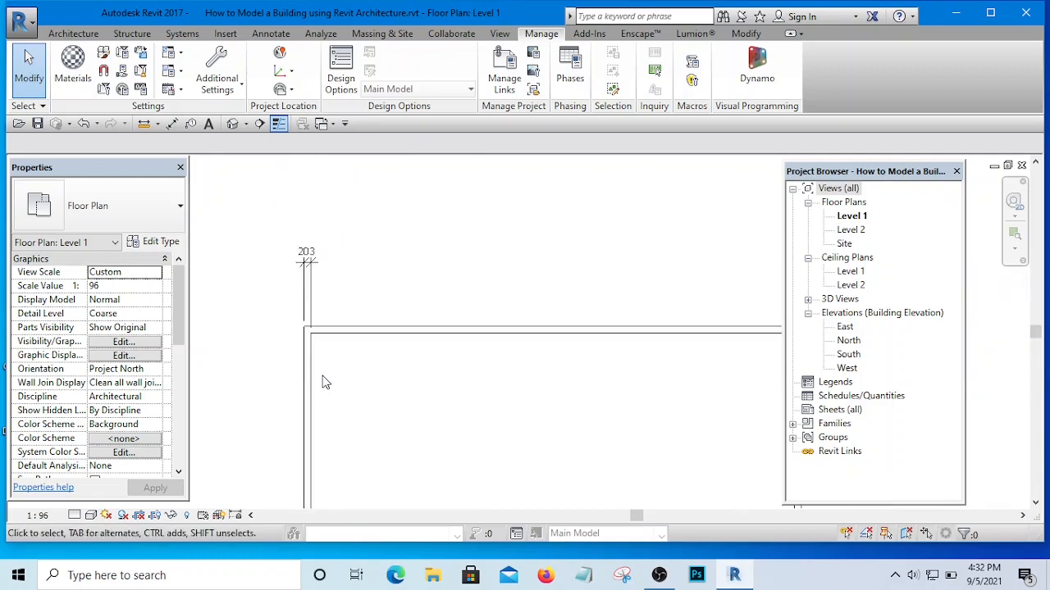
scroll(319, 396, "up", 2)
scroll(318, 394, "up", 2)
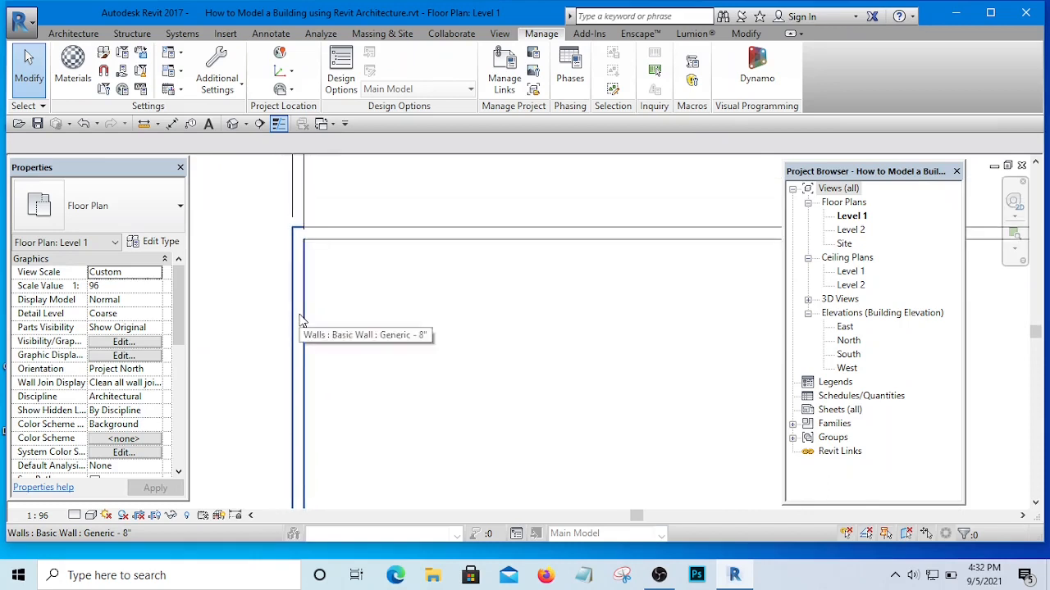
scroll(302, 318, "down", 3)
scroll(303, 320, "up", 2)
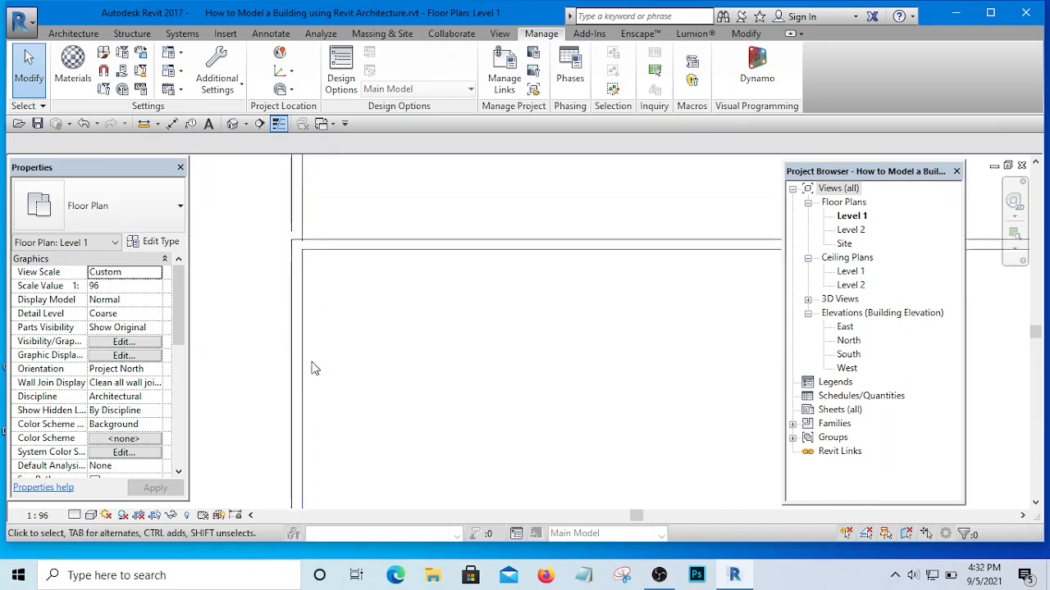
scroll(316, 361, "down", 3)
scroll(319, 359, "up", 2)
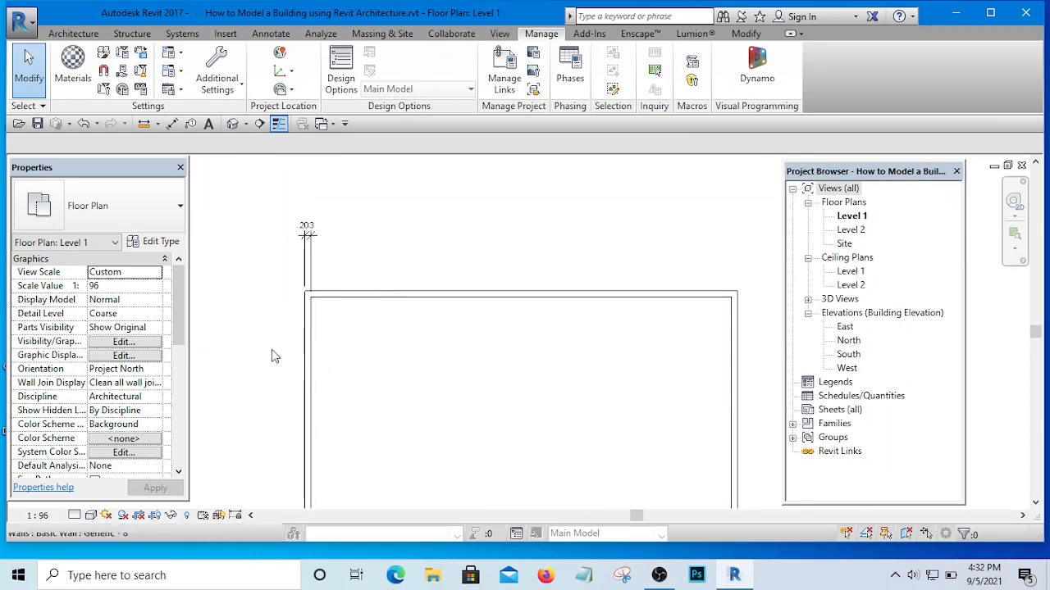
scroll(304, 271, "up", 2)
scroll(333, 342, "down", 3)
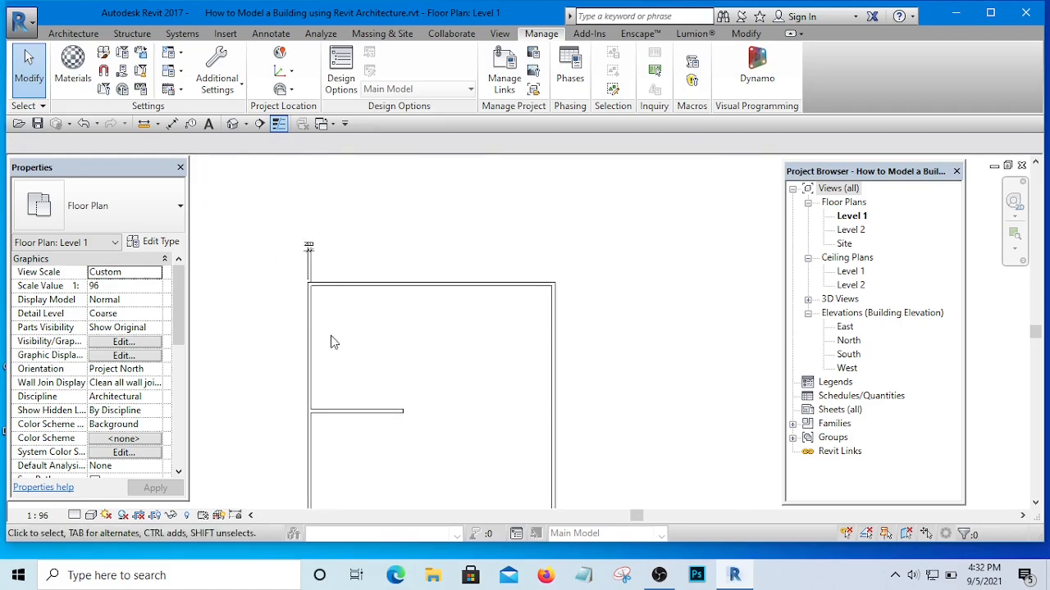
scroll(309, 323, "up", 2)
scroll(422, 291, "down", 3)
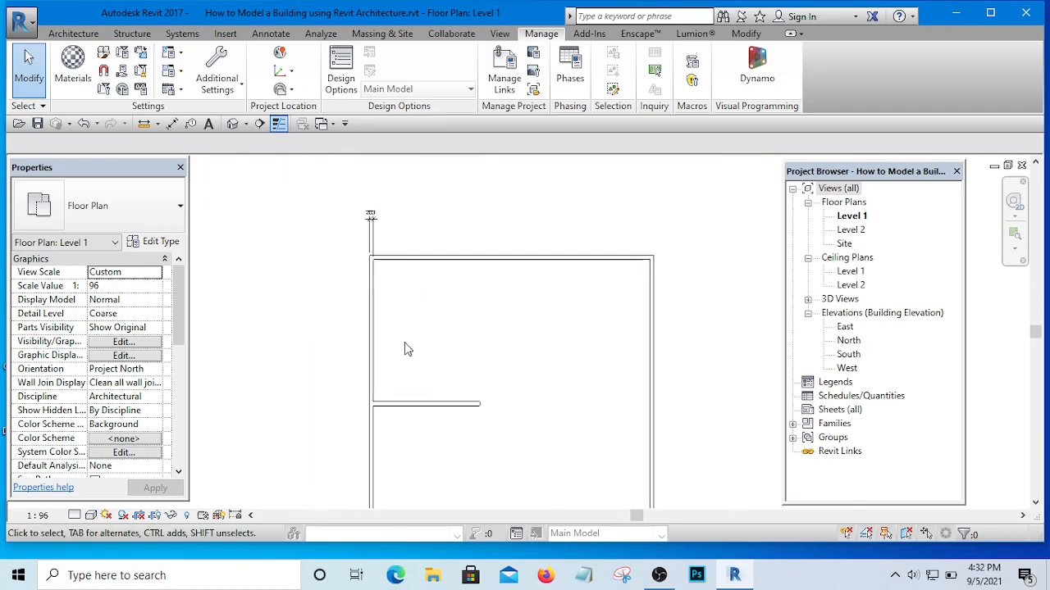
Duplicate the west exterior wall's Generic - 8" type as "225 external wall".
left_click(373, 313)
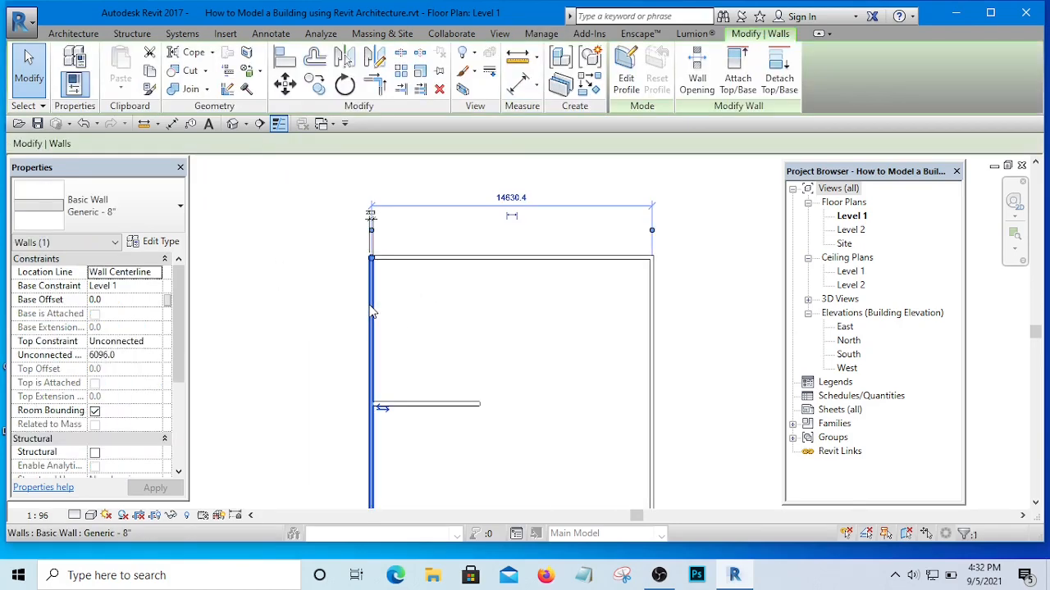
left_click(160, 242)
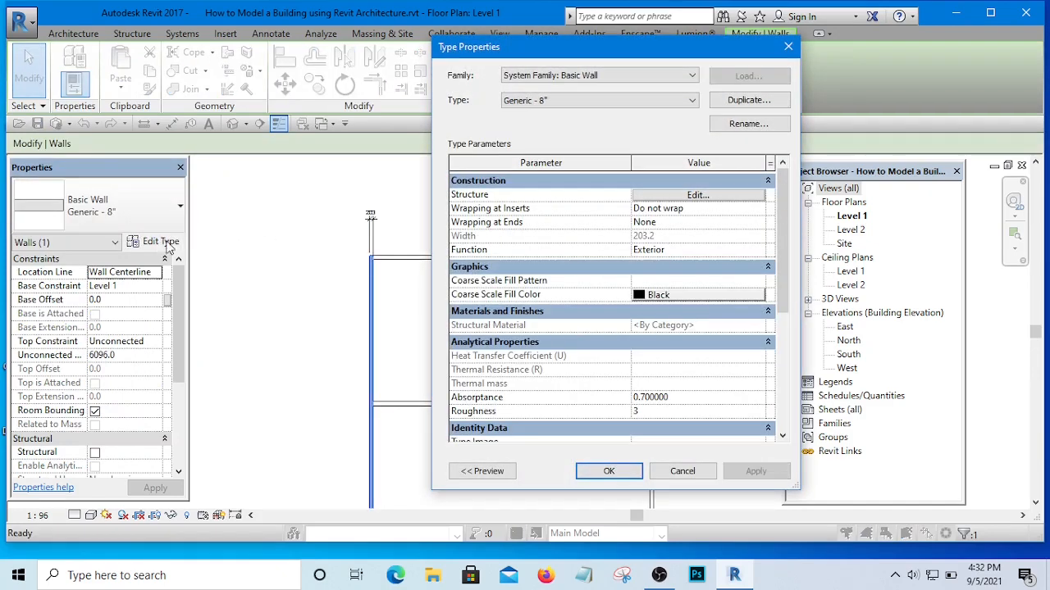
left_click(748, 102)
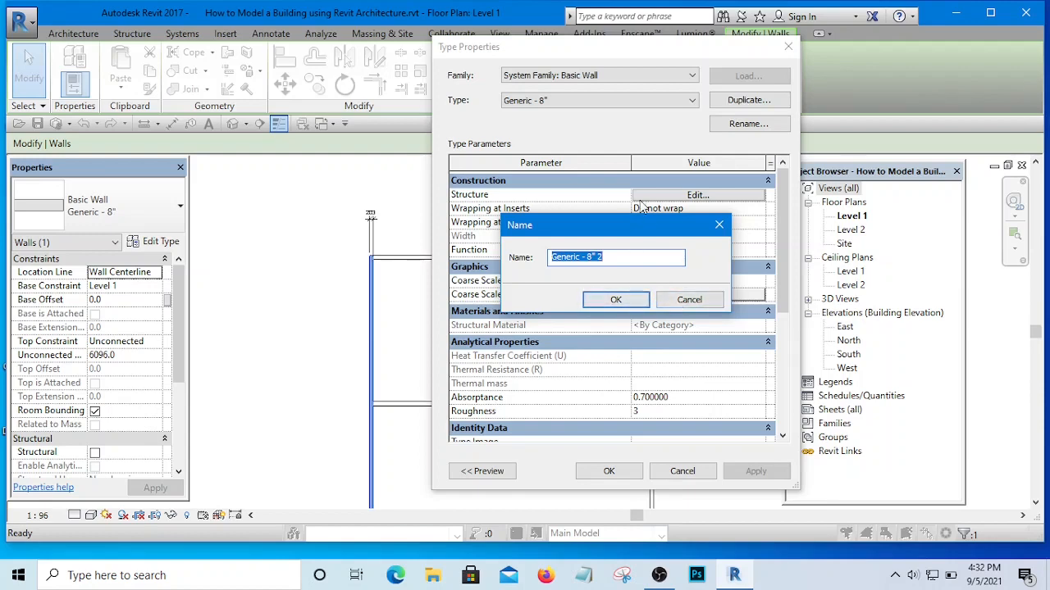
left_click(693, 301)
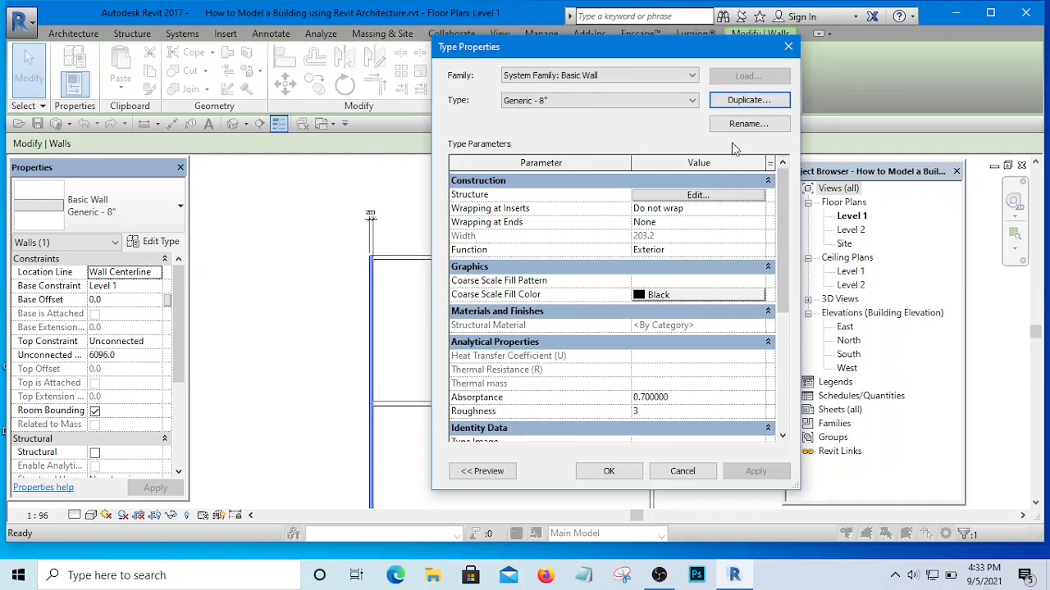
left_click(748, 100)
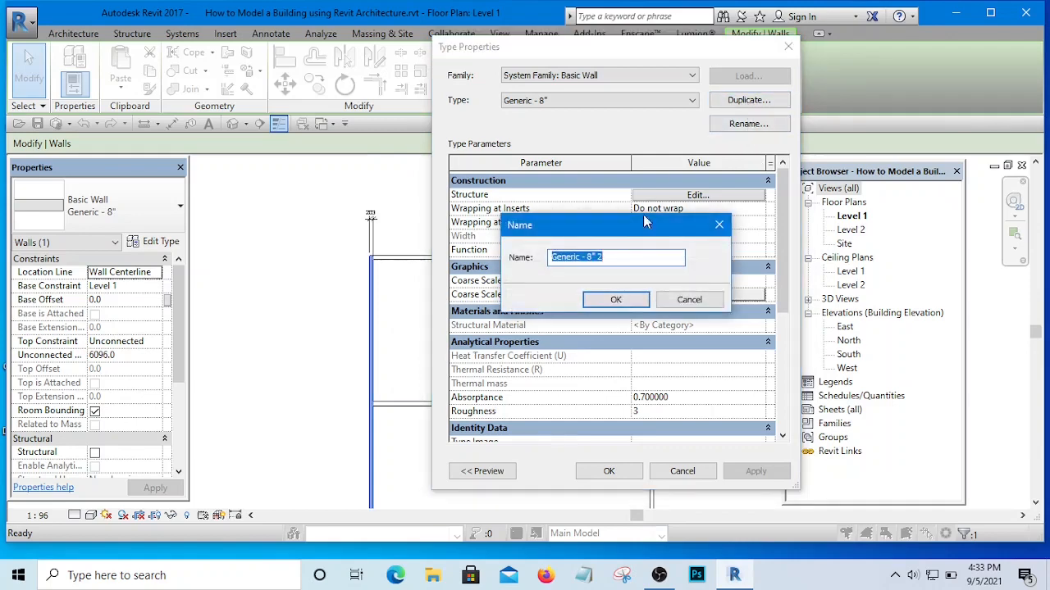
left_click_drag(610, 257, 504, 262)
type("225 external wall")
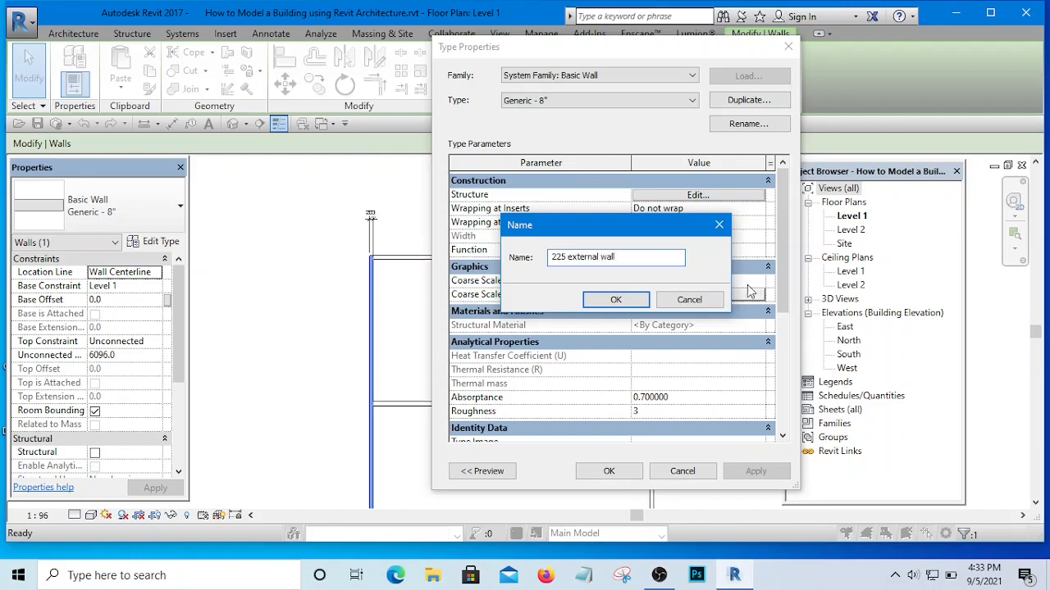
left_click(637, 301)
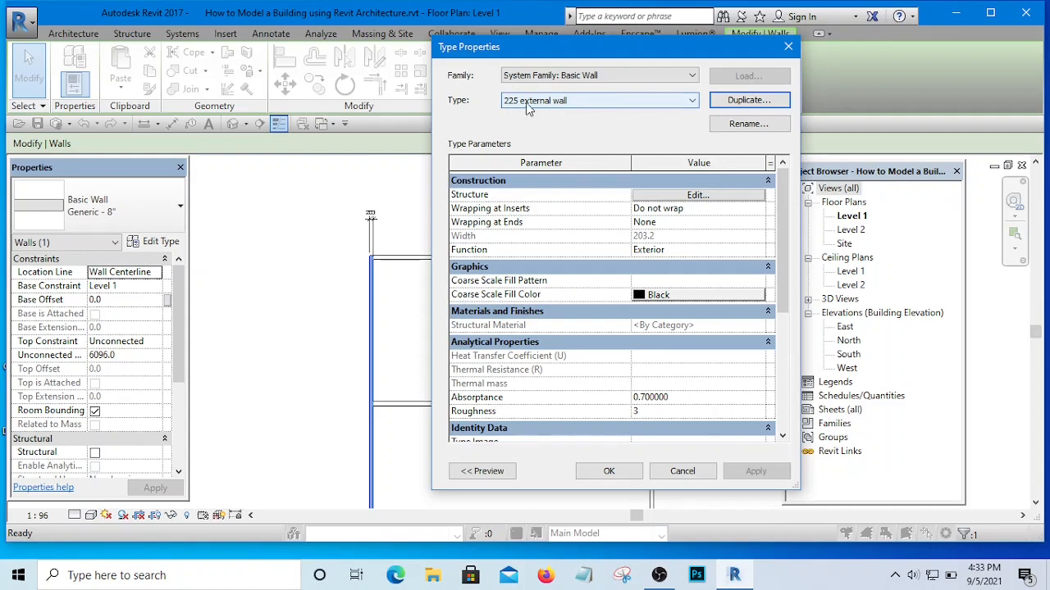
Set the 225 external wall's structure layer thickness to 225 and open the Material Browser for that layer.
left_click(710, 196)
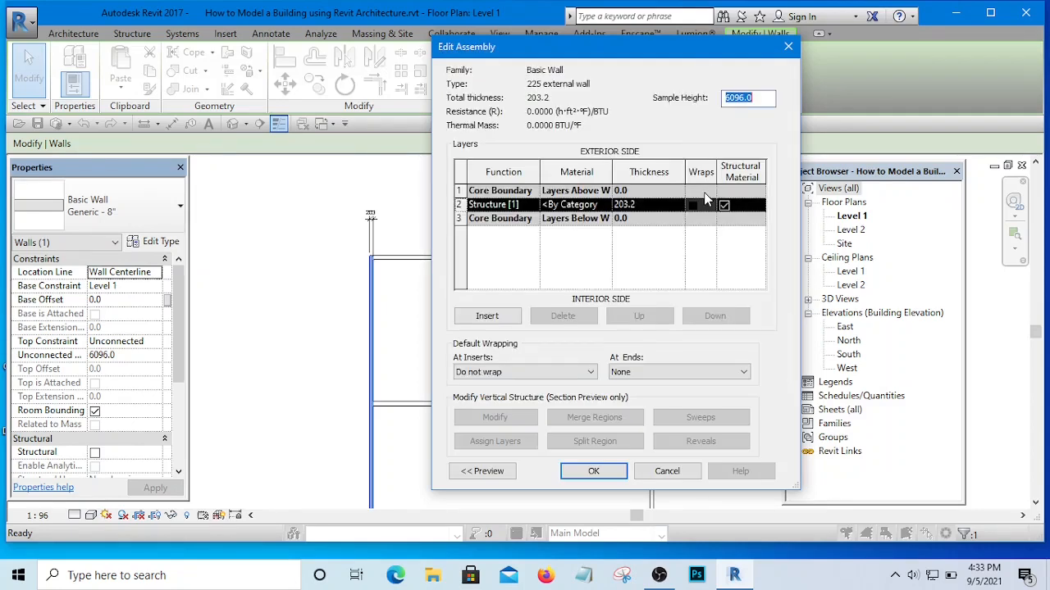
left_click(654, 208)
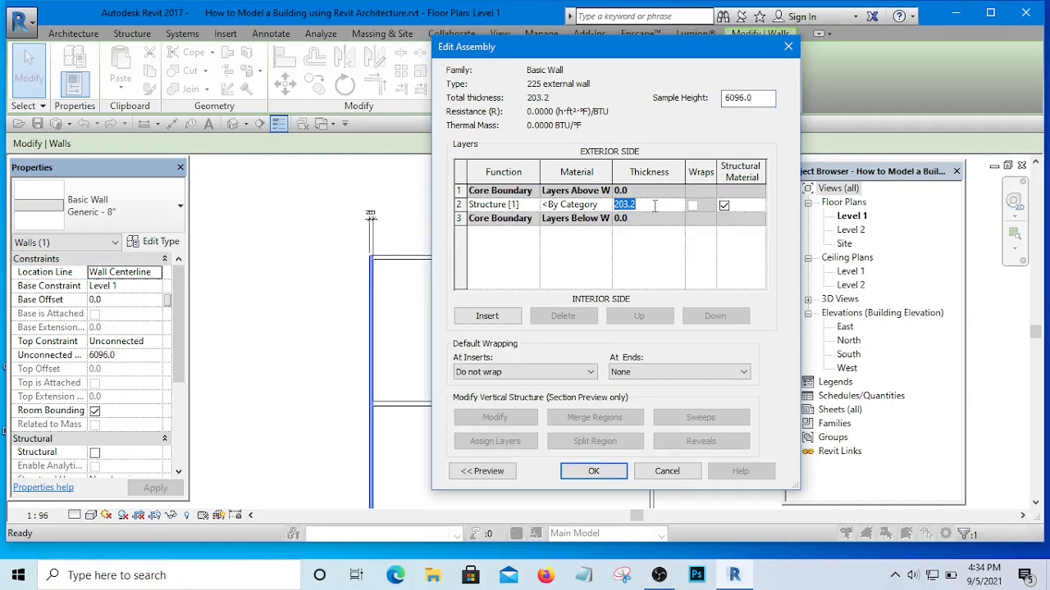
type("225")
left_click(608, 207)
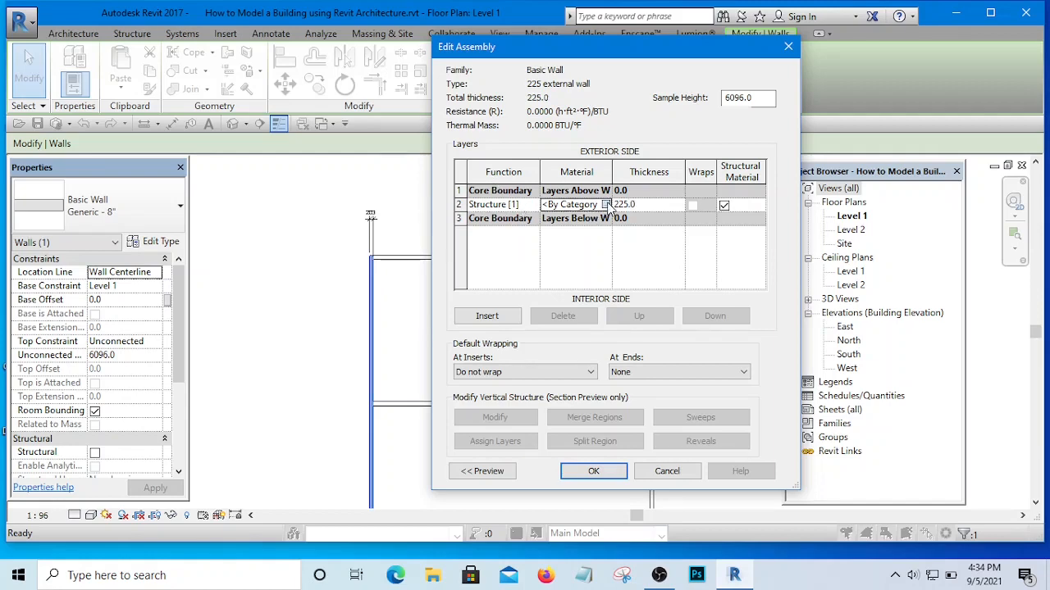
left_click(606, 204)
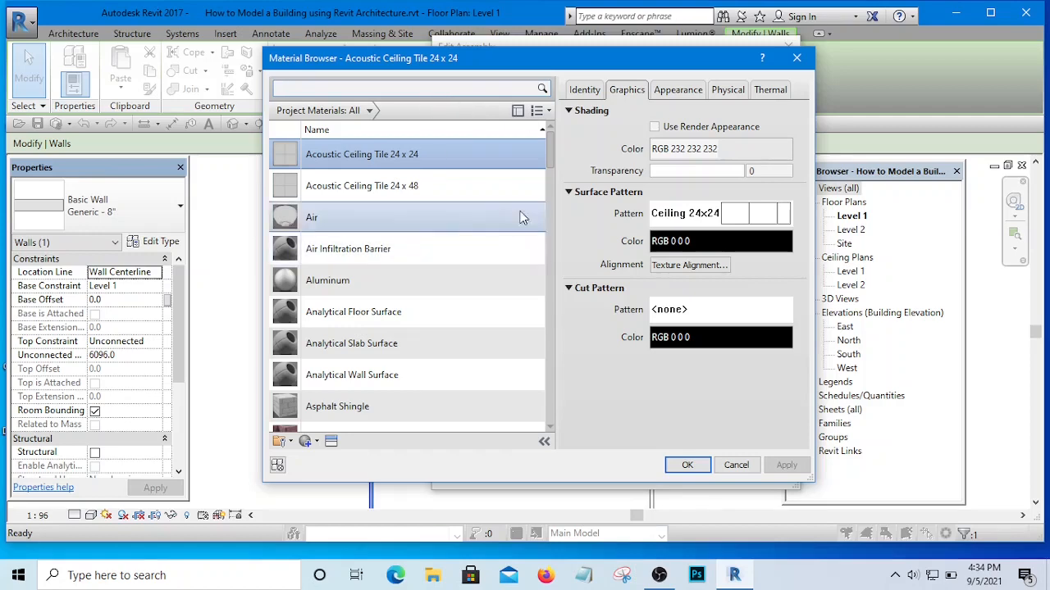
Look through the project materials list for a material suitable for the wall's structure layer.
left_click_drag(547, 143, 577, 405)
scroll(581, 392, "up", 10)
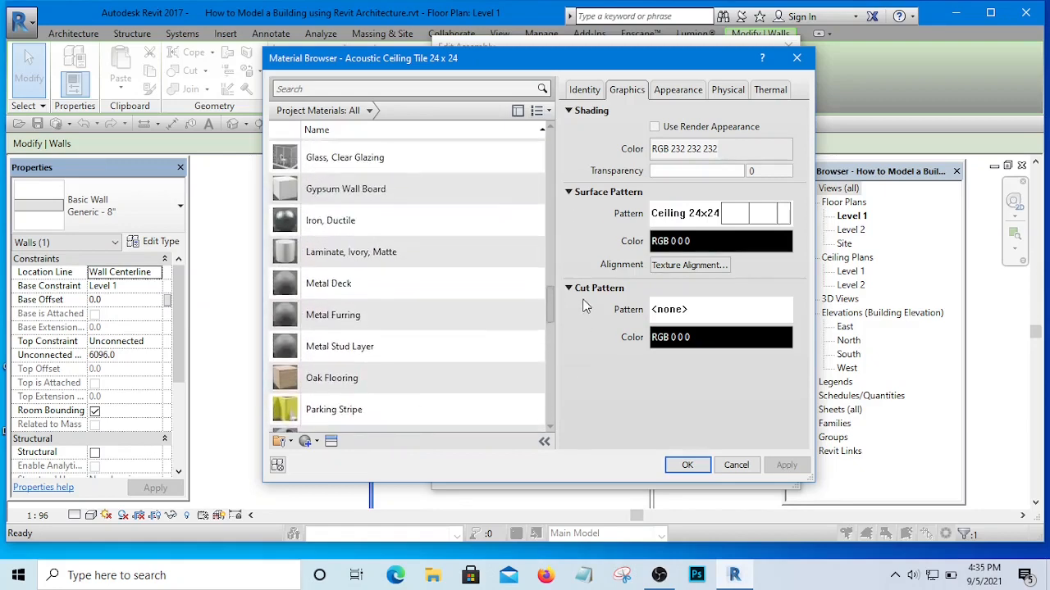
scroll(583, 328, "down", 5)
scroll(584, 371, "up", 2)
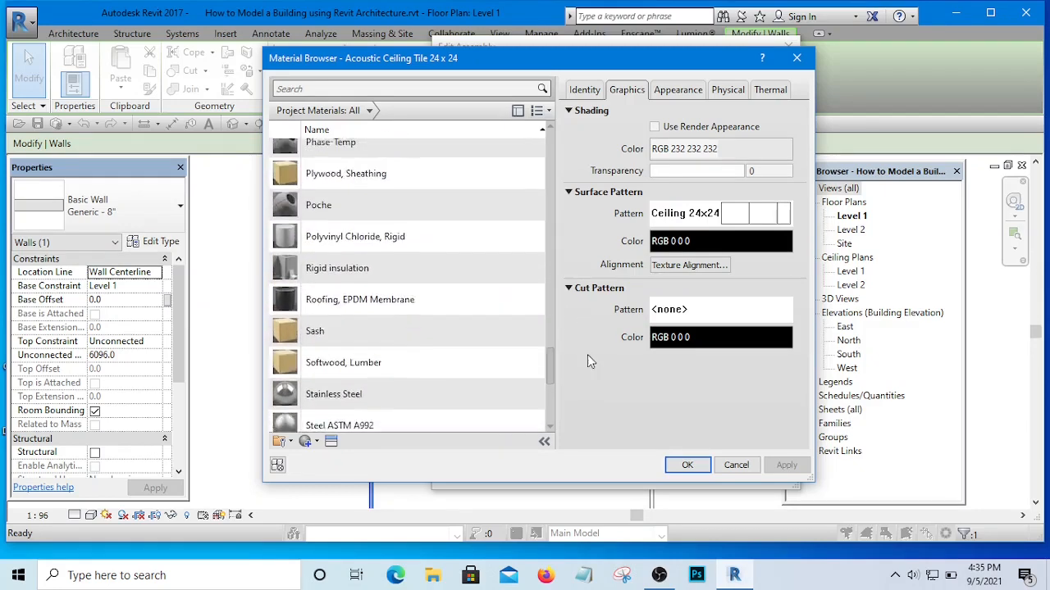
scroll(590, 348, "down", 2)
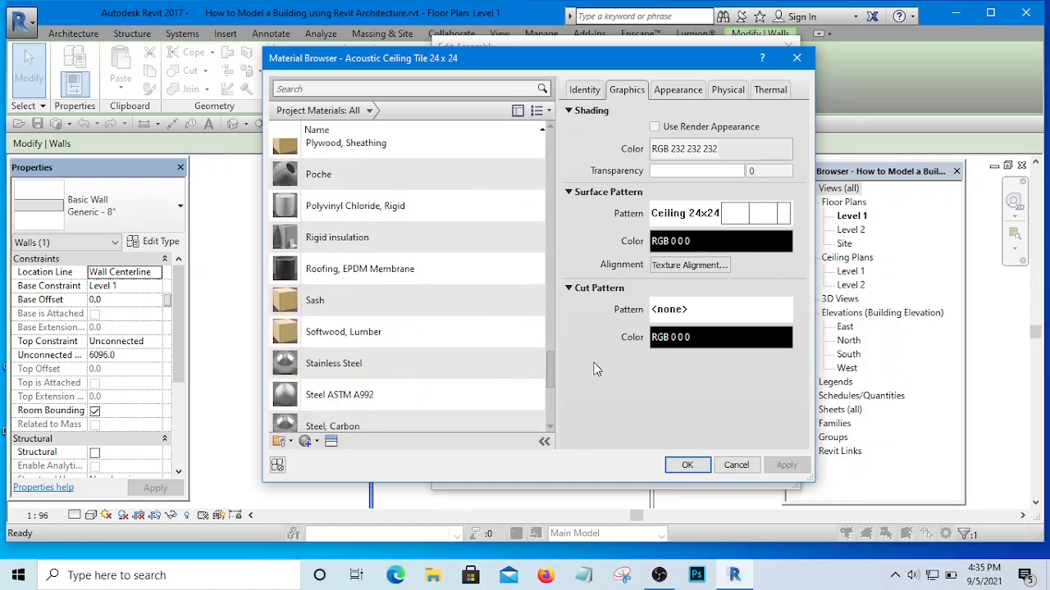
scroll(598, 378, "down", 3)
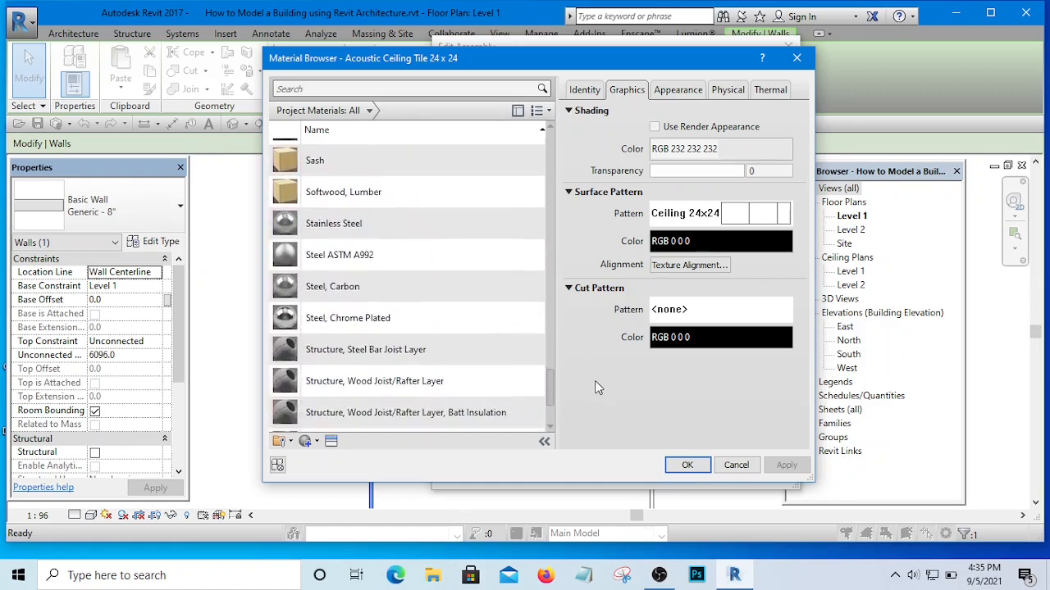
scroll(595, 393, "down", 1)
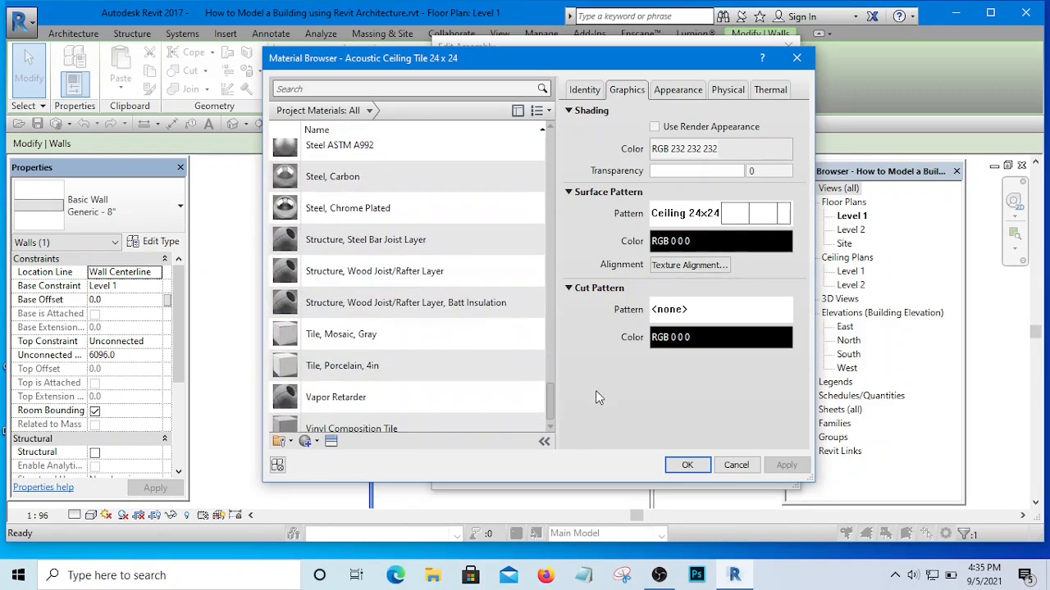
Replace the Acoustic Ceiling Tile 24 x 24 material's appearance asset with Coarse - White from the Appearance Library's Stucco category.
left_click(679, 91)
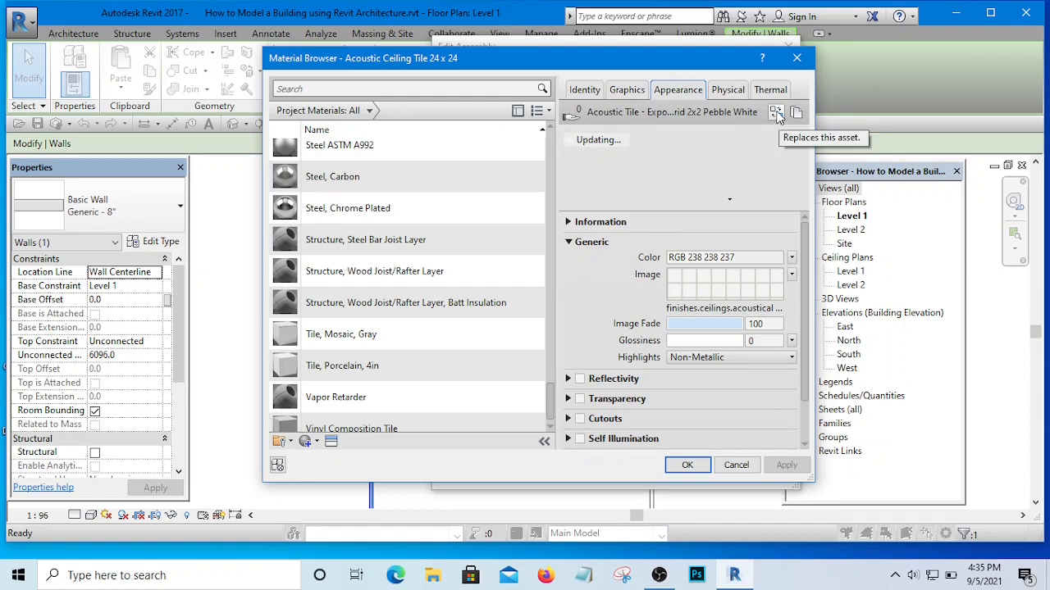
left_click(775, 112)
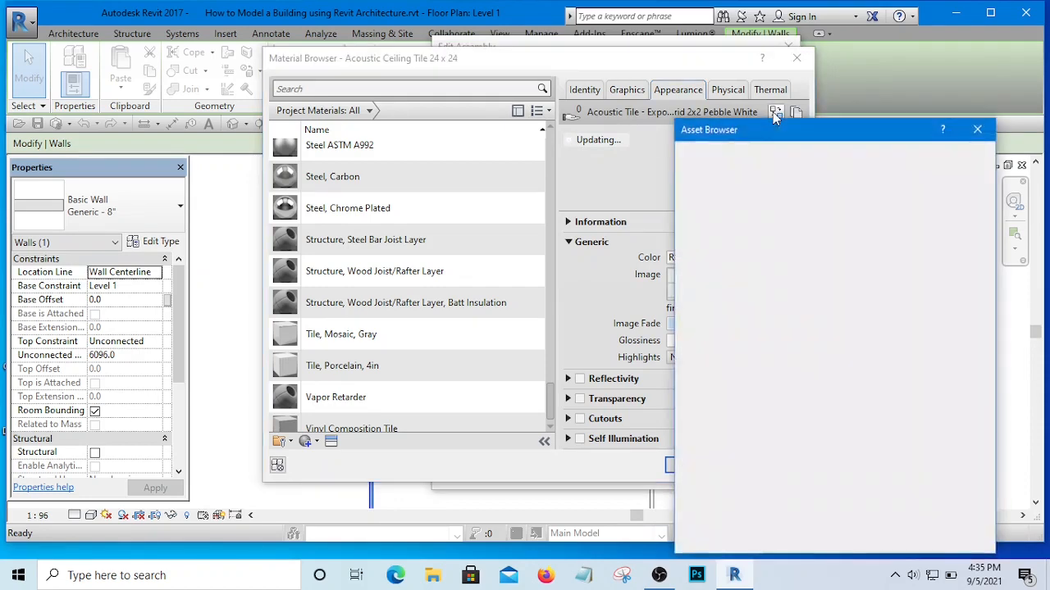
left_click_drag(787, 133, 628, 94)
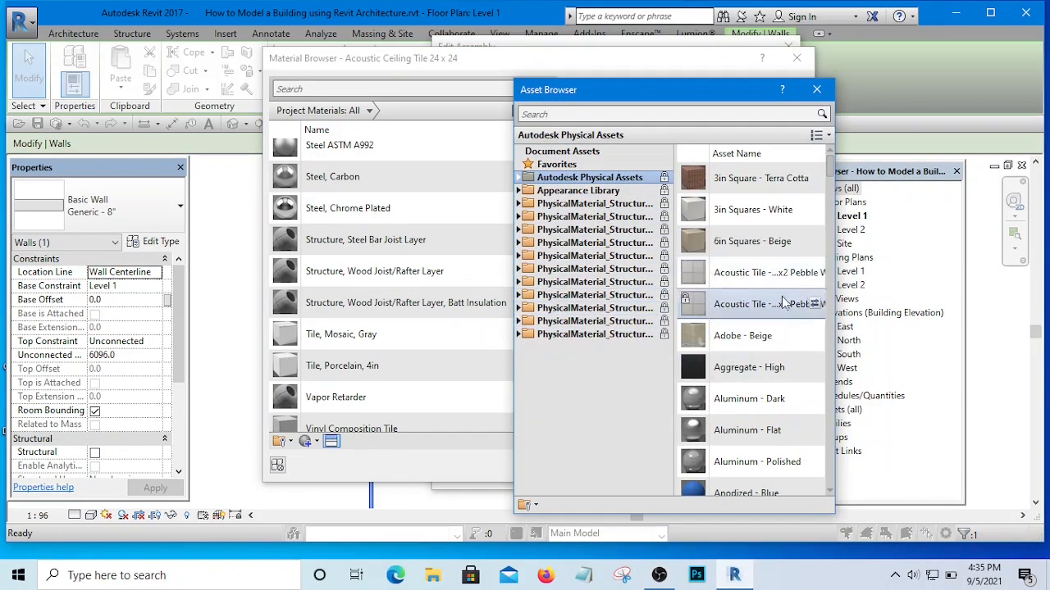
left_click_drag(830, 174, 832, 291)
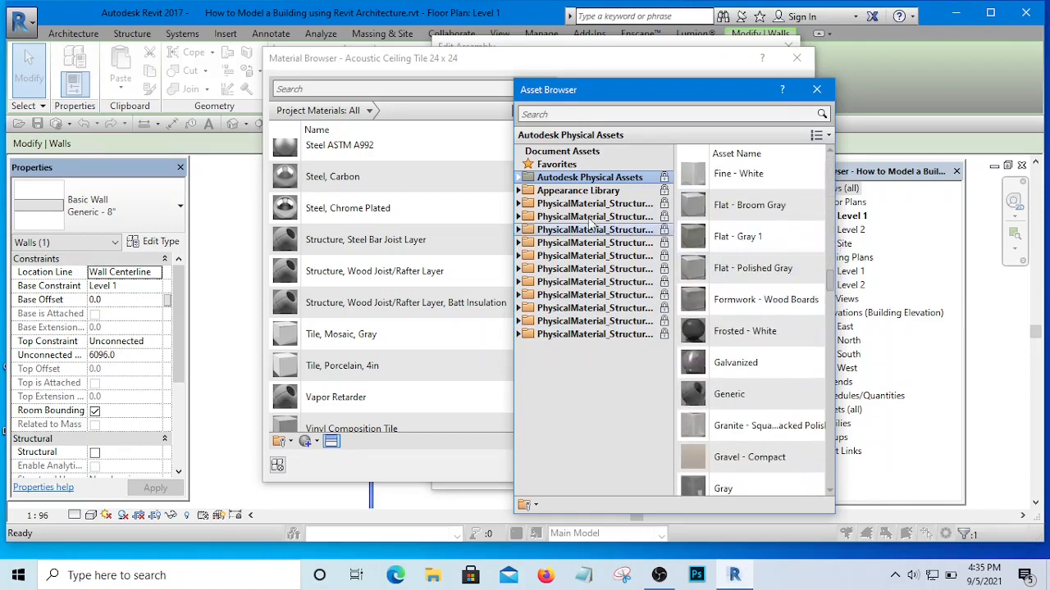
double_click(532, 192)
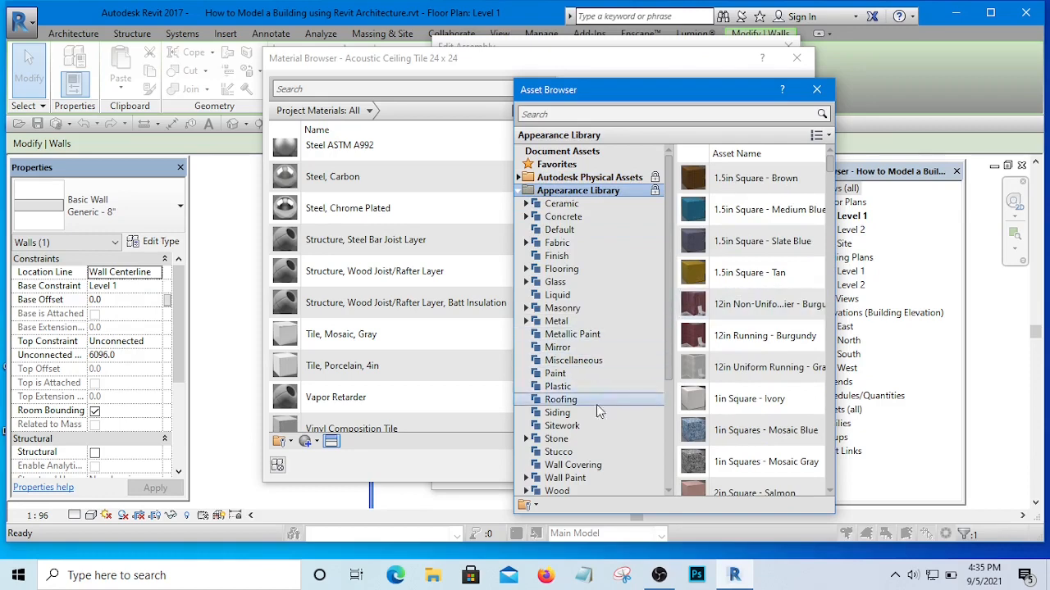
left_click(559, 452)
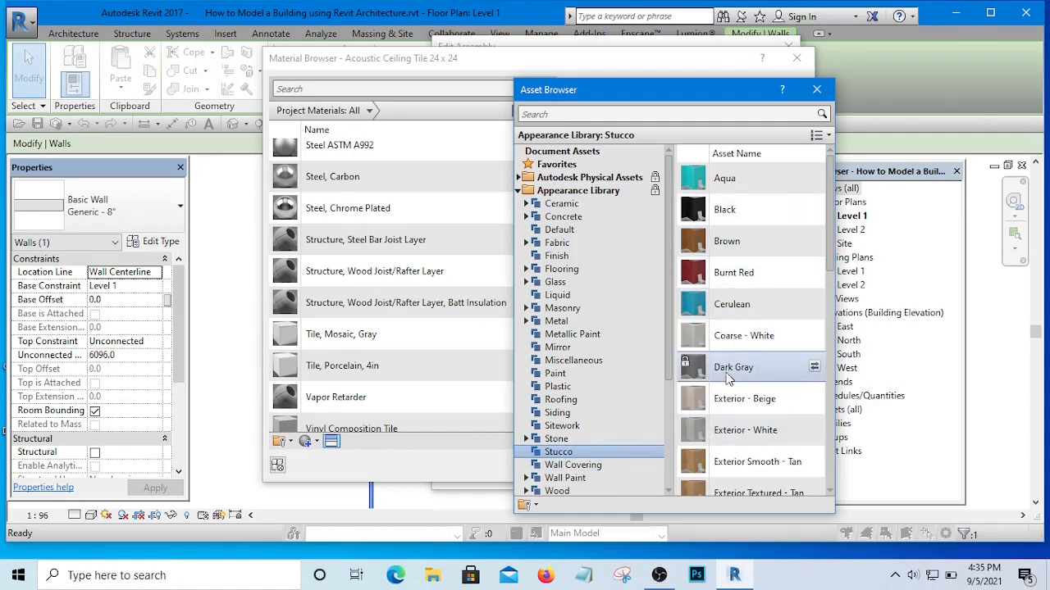
left_click(744, 486)
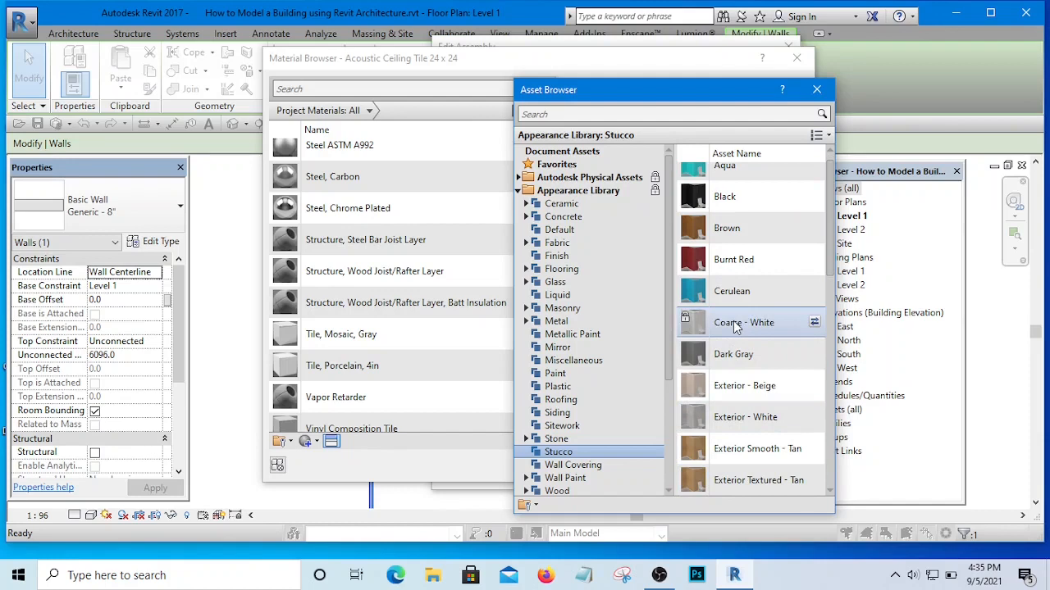
left_click(813, 323)
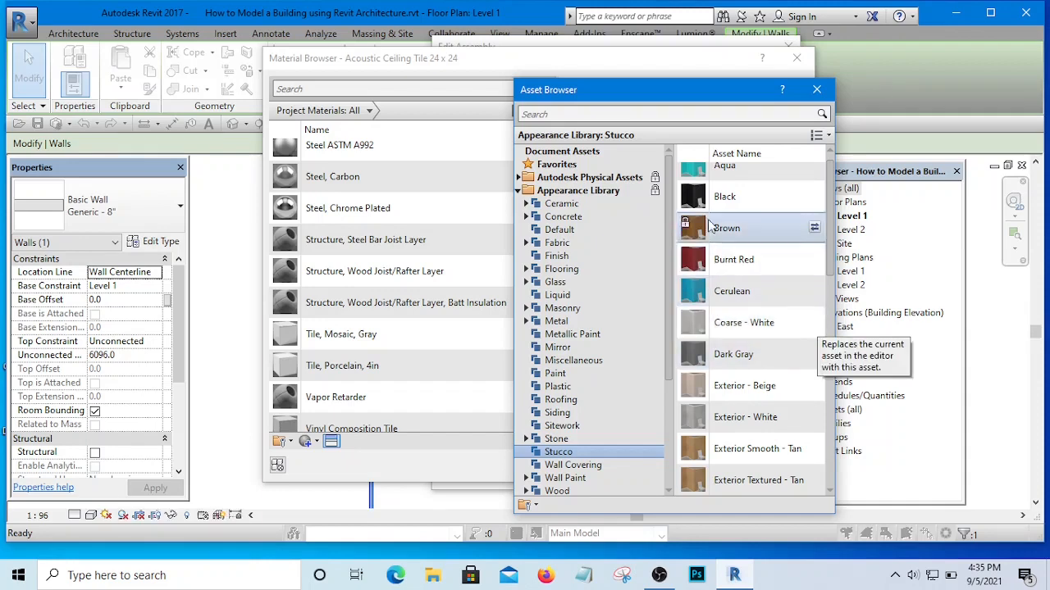
Examine the preview of the material's replaced appearance and the other stucco assets, and close the Asset Browser.
left_click_drag(709, 89, 694, 379)
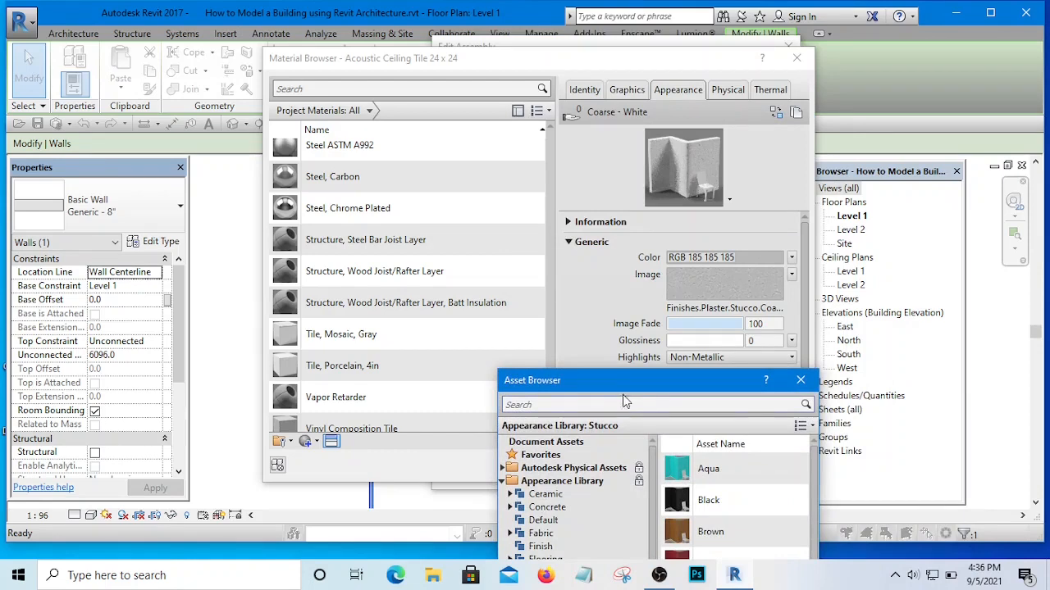
left_click_drag(605, 382, 510, 66)
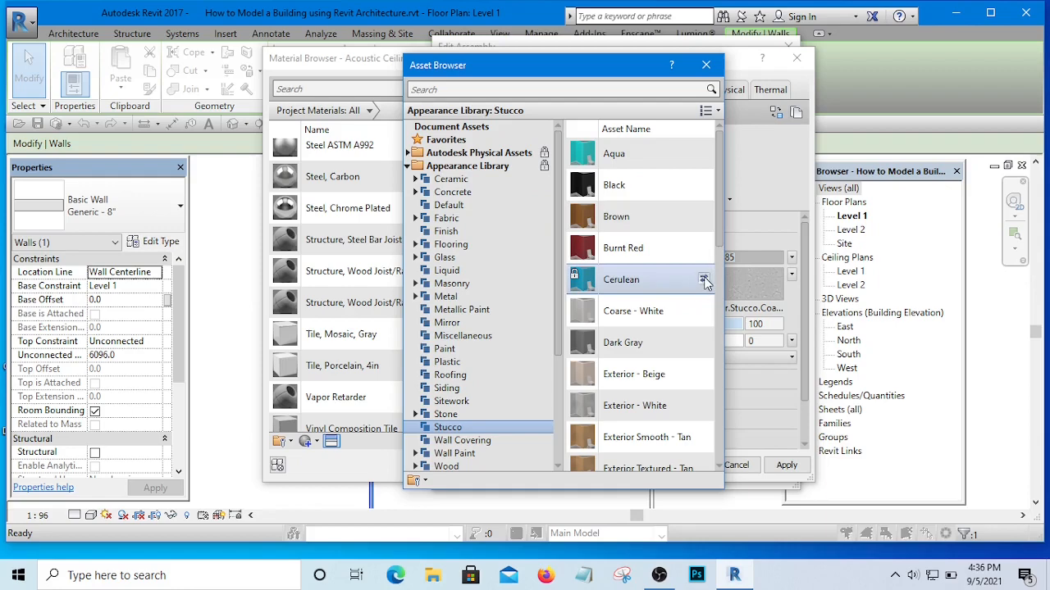
left_click_drag(640, 68, 654, 120)
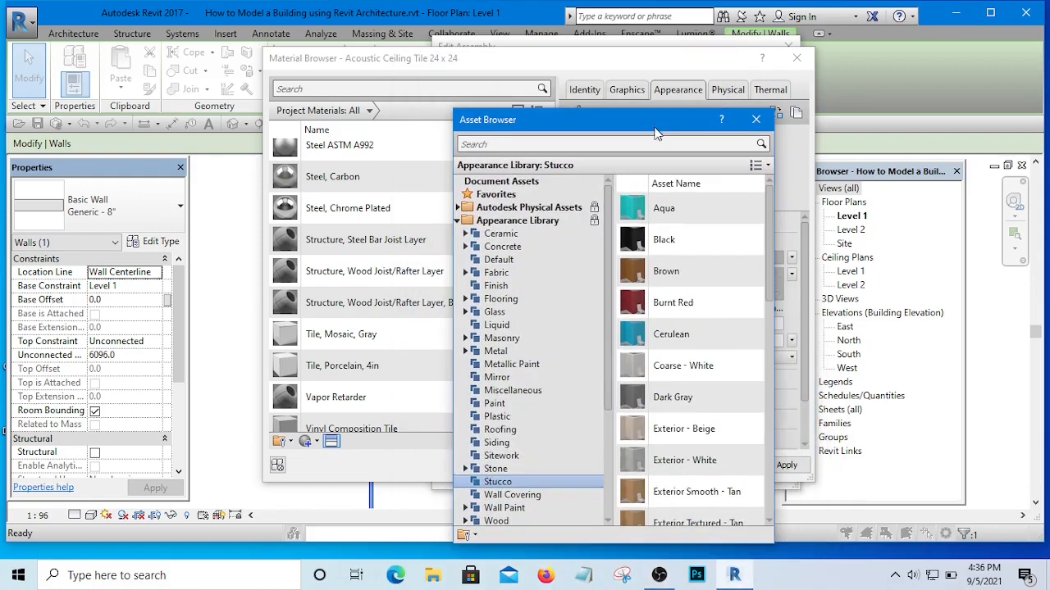
right_click(698, 435)
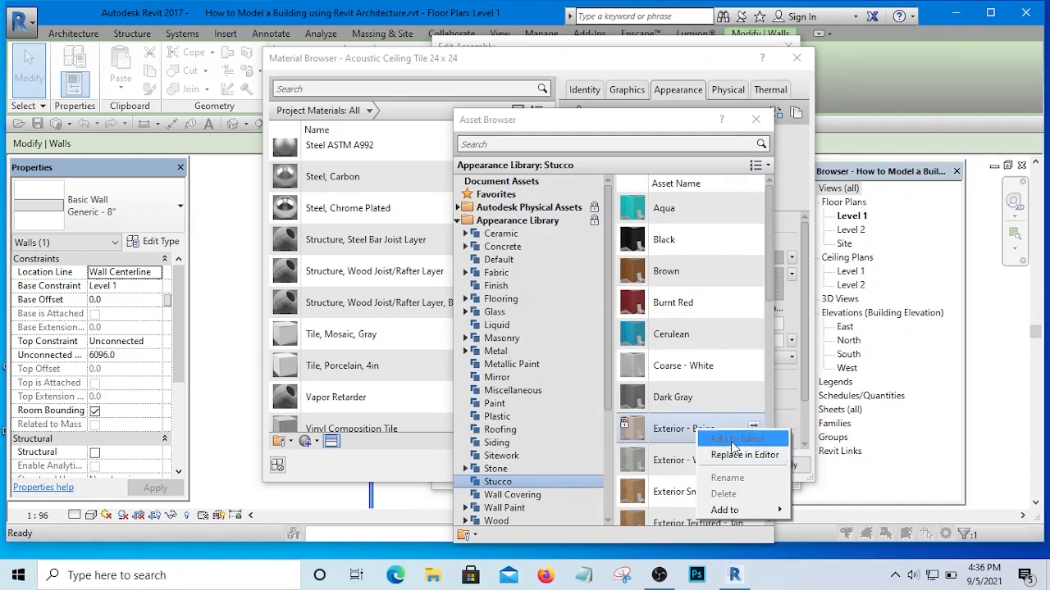
left_click(665, 164)
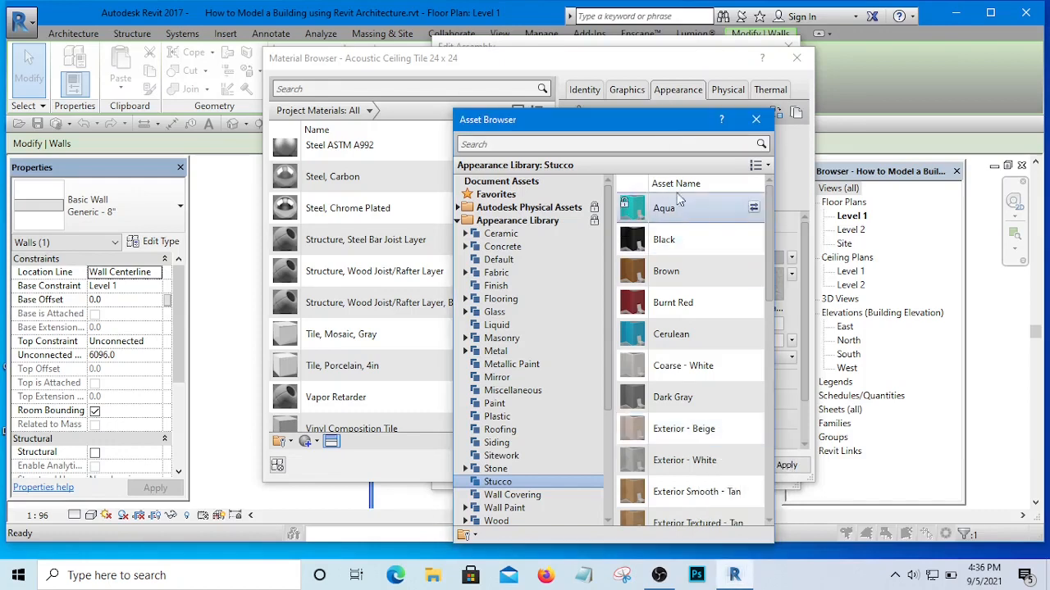
left_click_drag(653, 126, 668, 386)
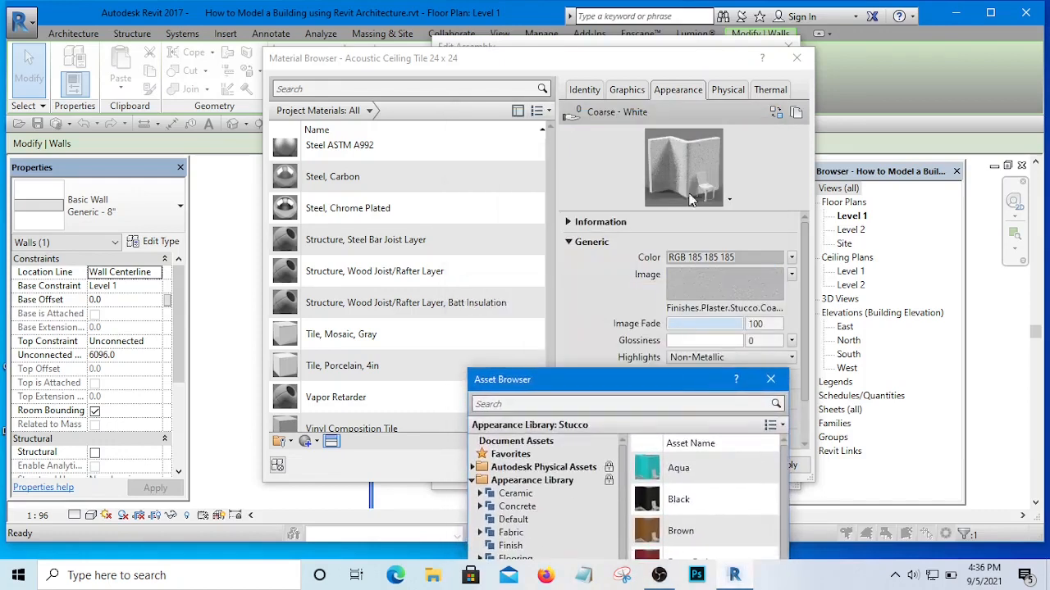
left_click(771, 380)
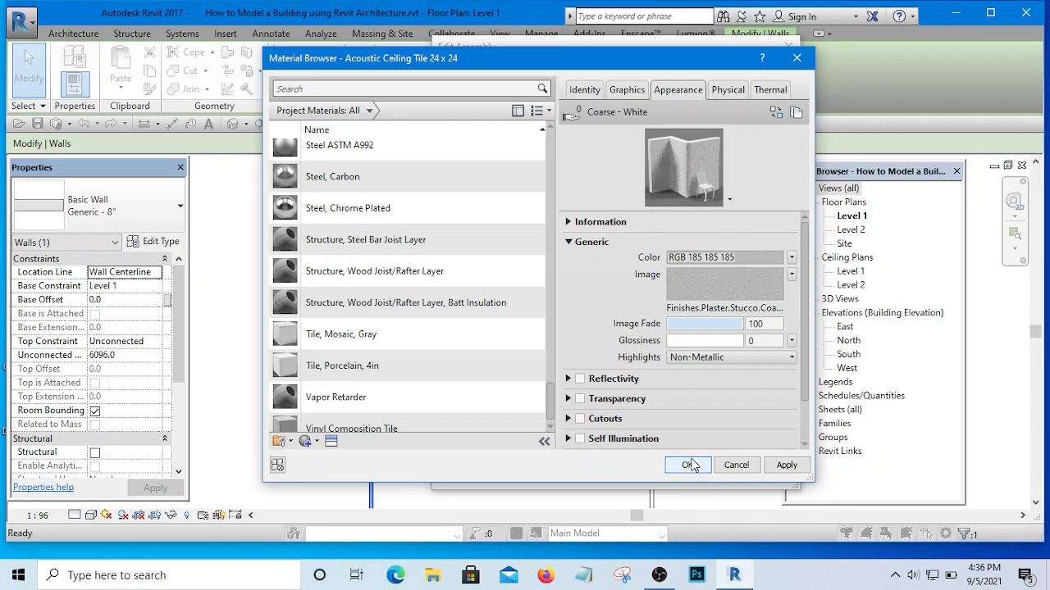
Compare the ceiling tile material's graphics, appearance and identity properties.
left_click(619, 92)
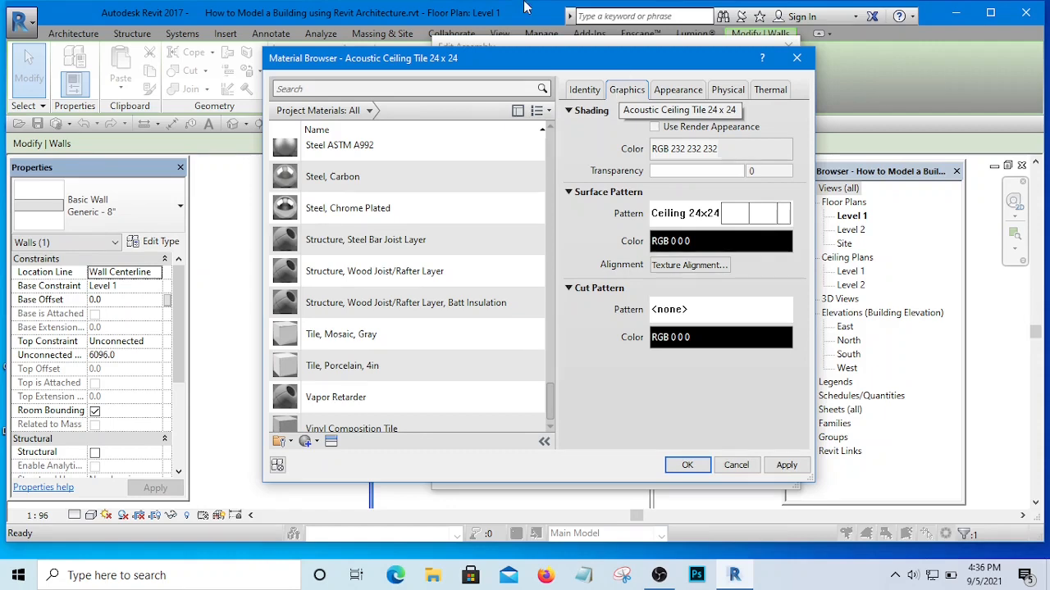
scroll(502, 414, "down", 2)
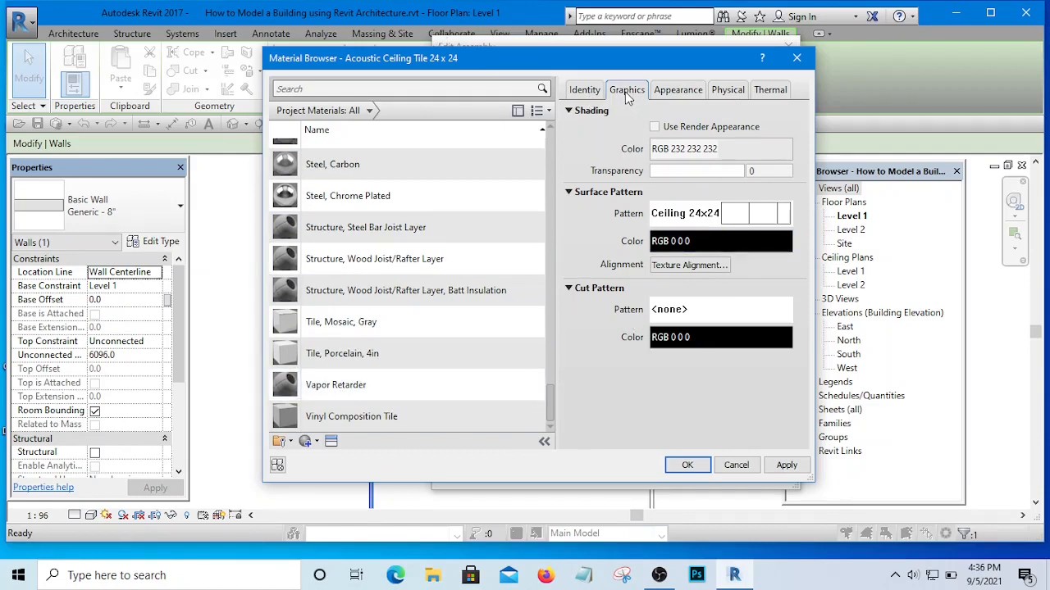
left_click(667, 95)
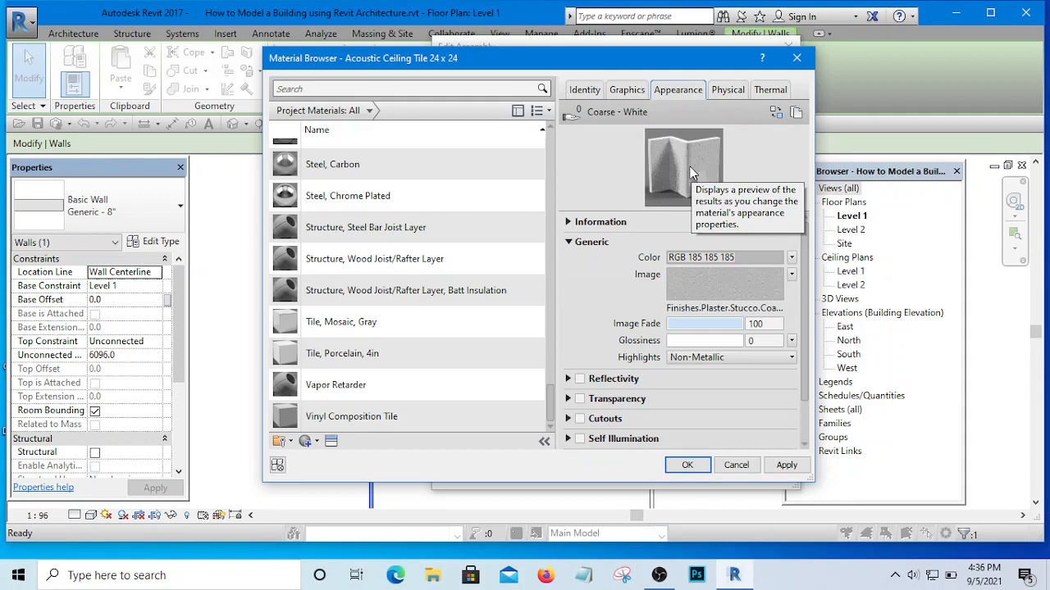
left_click(624, 90)
left_click(676, 90)
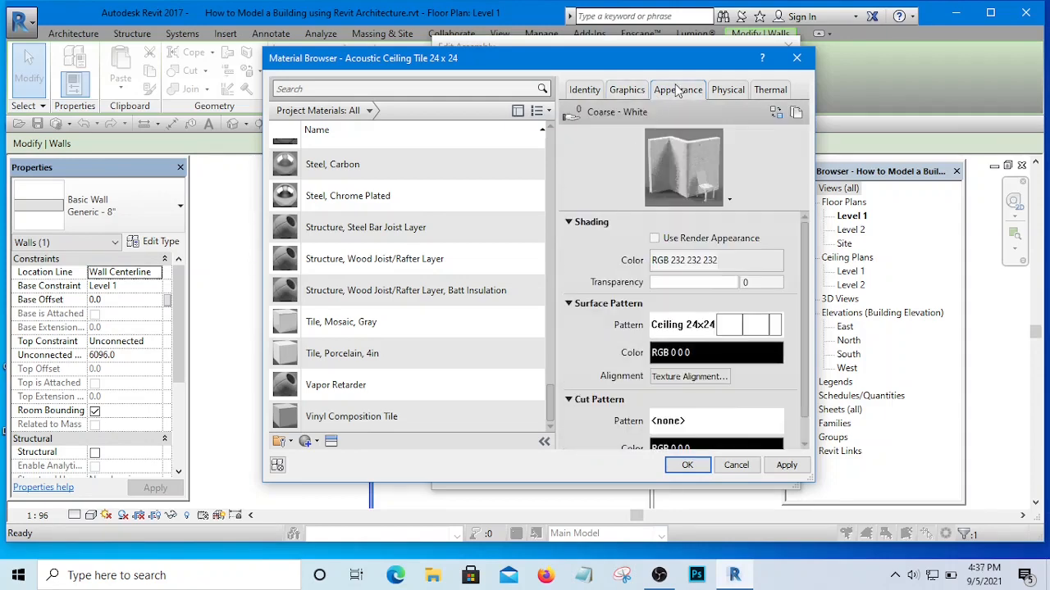
left_click(622, 96)
left_click(589, 93)
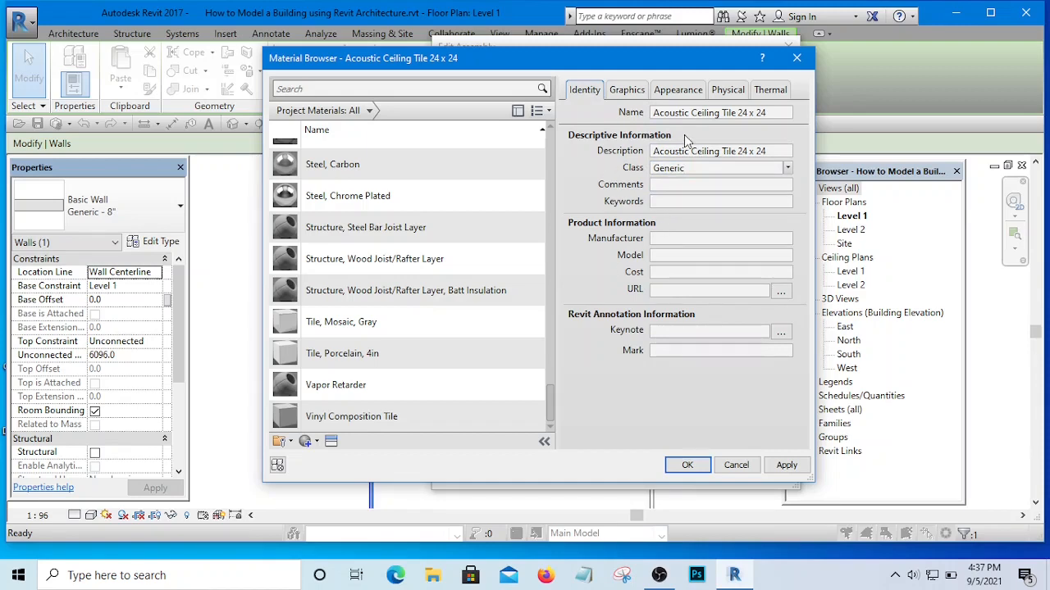
left_click(666, 91)
Set the ceiling tile material's shading color to red, RGB 255 0 0, with Use Render Appearance off.
left_click(626, 92)
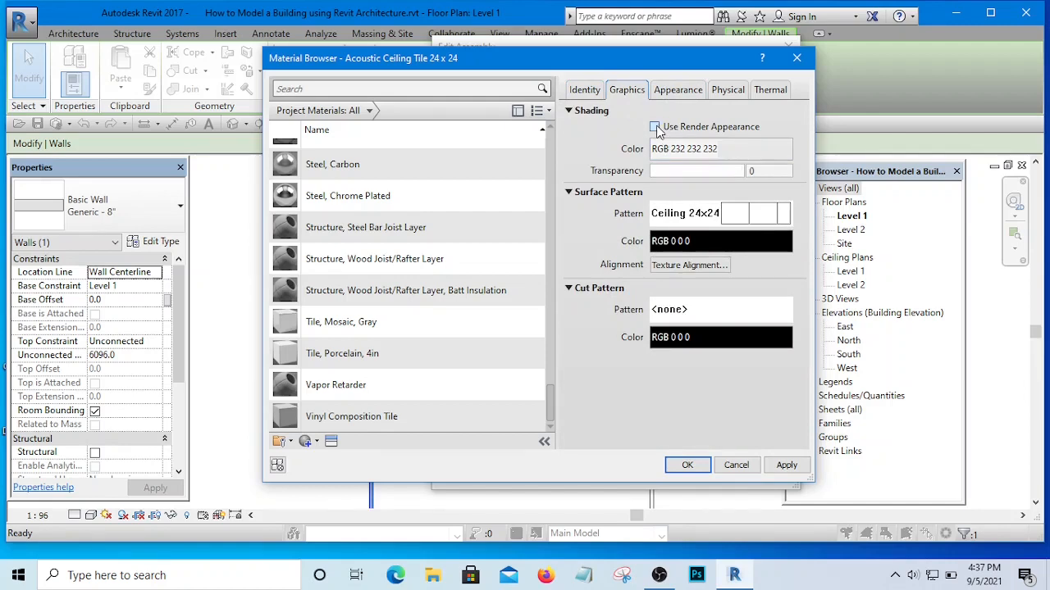
left_click(655, 127)
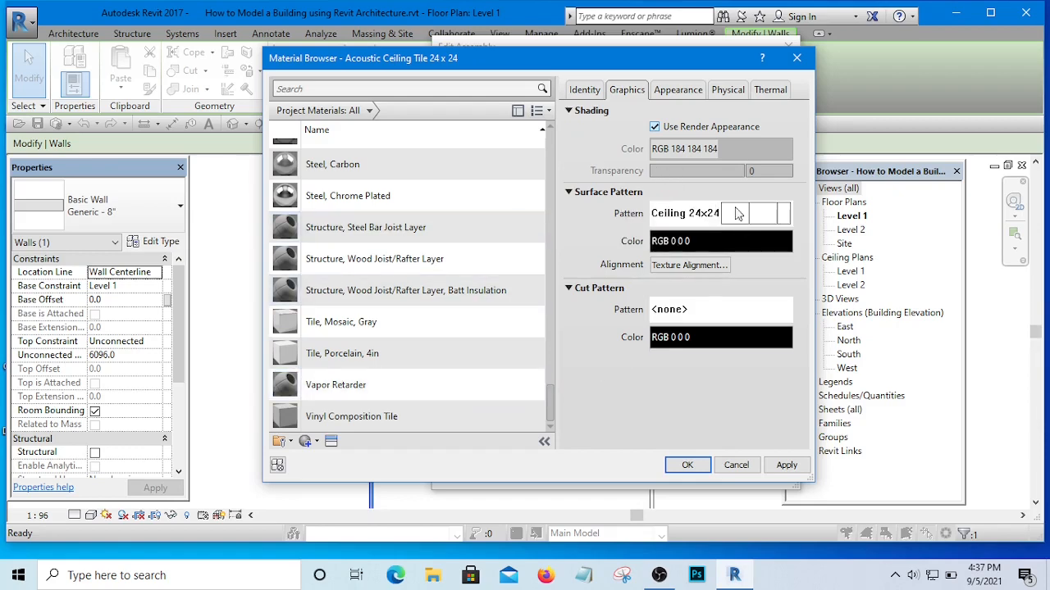
left_click(654, 128)
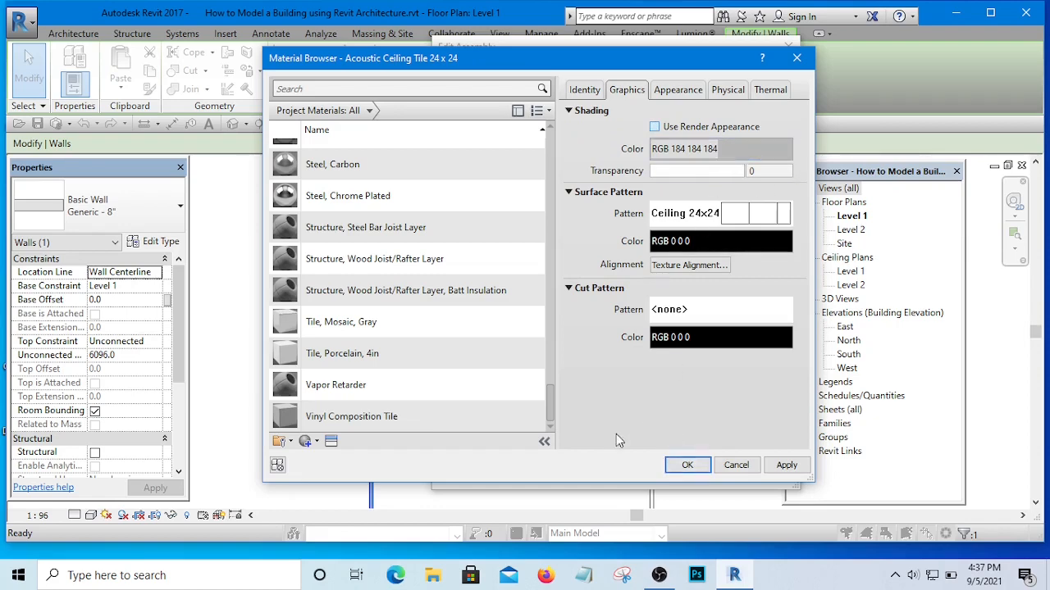
left_click(735, 149)
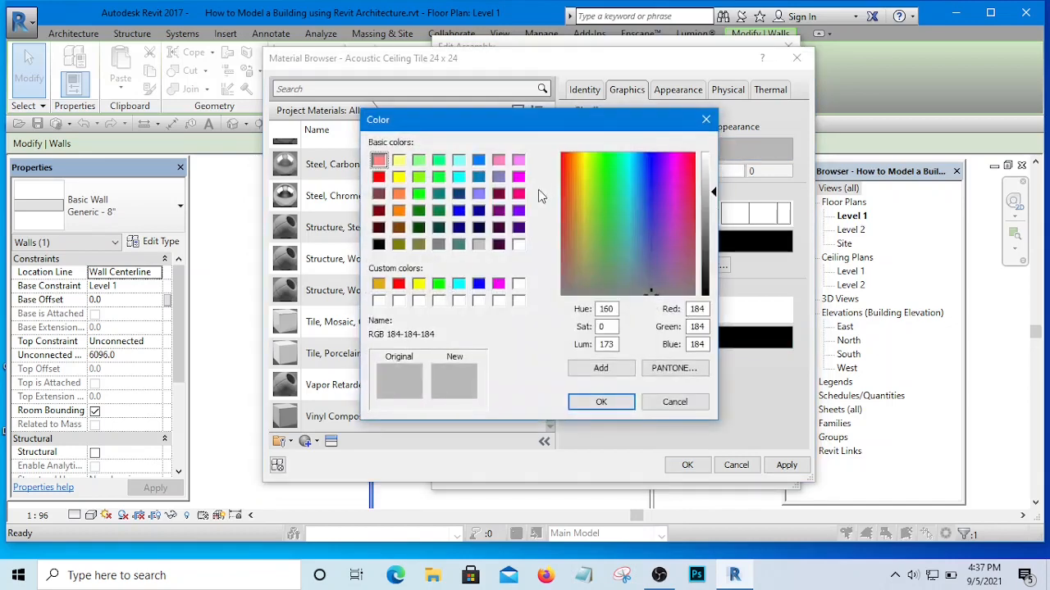
left_click(378, 177)
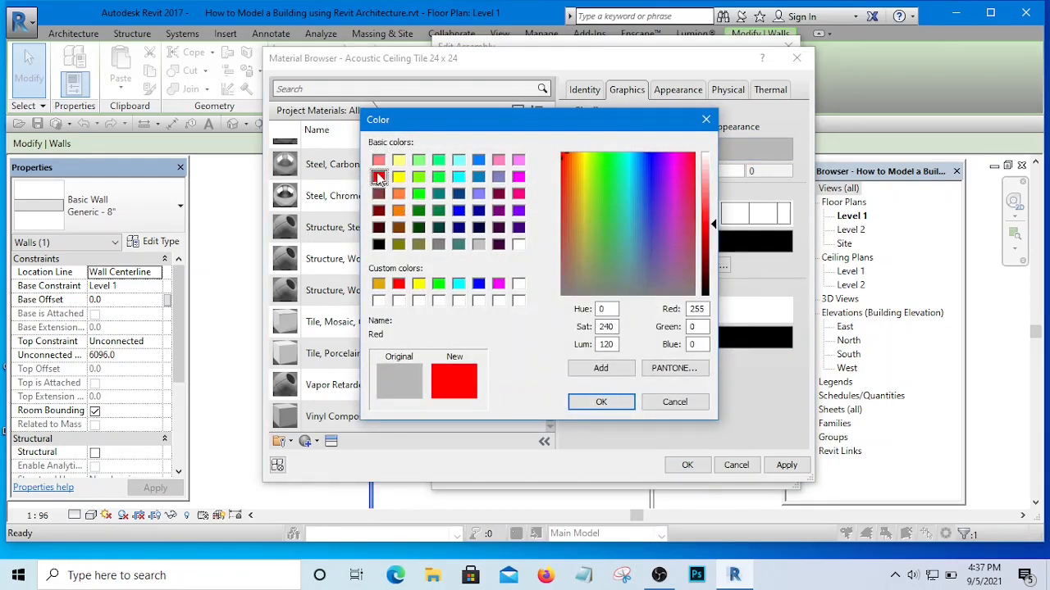
left_click(621, 401)
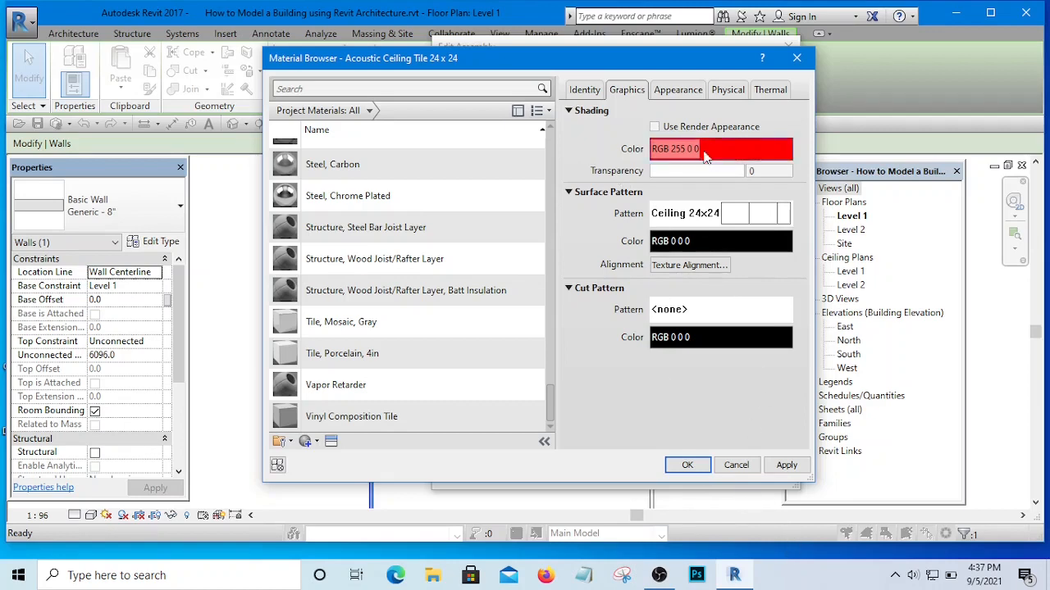
Take the ceiling tile material's shading color from its appearance asset by enabling Use Render Appearance.
left_click(669, 96)
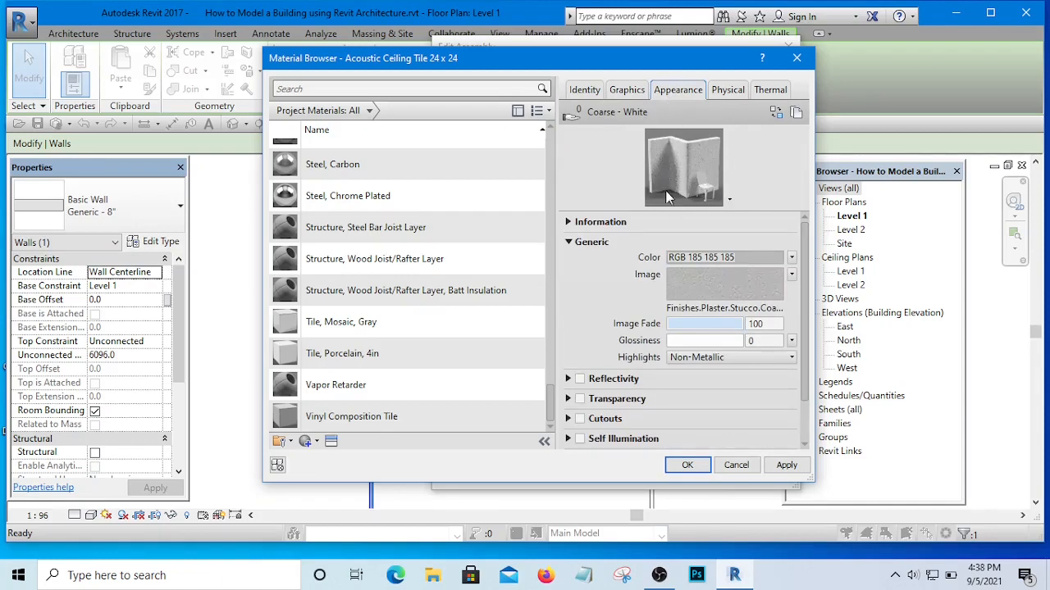
left_click(623, 92)
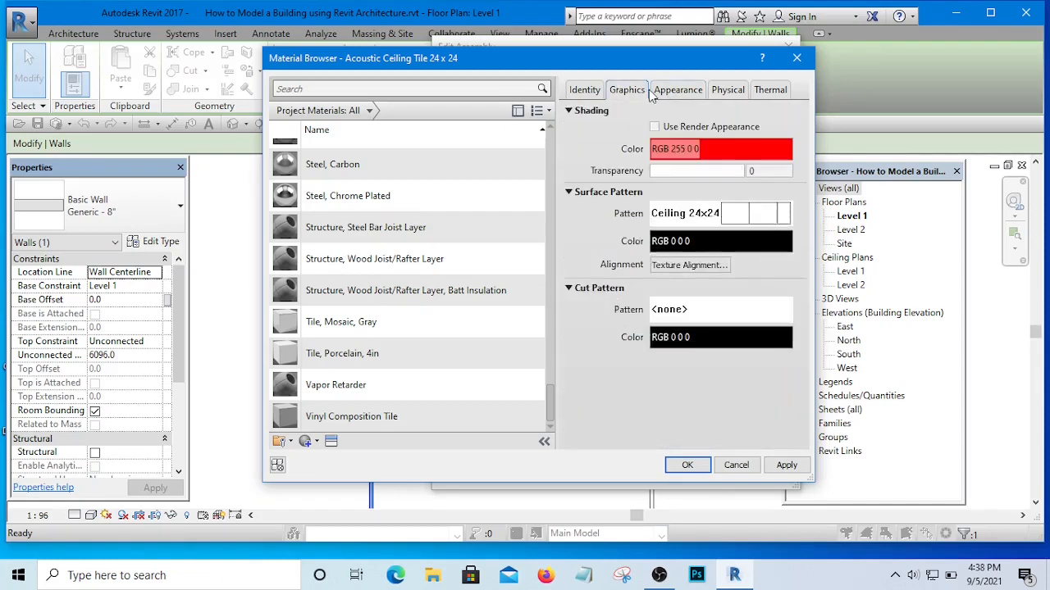
left_click(674, 90)
left_click(629, 92)
left_click(654, 127)
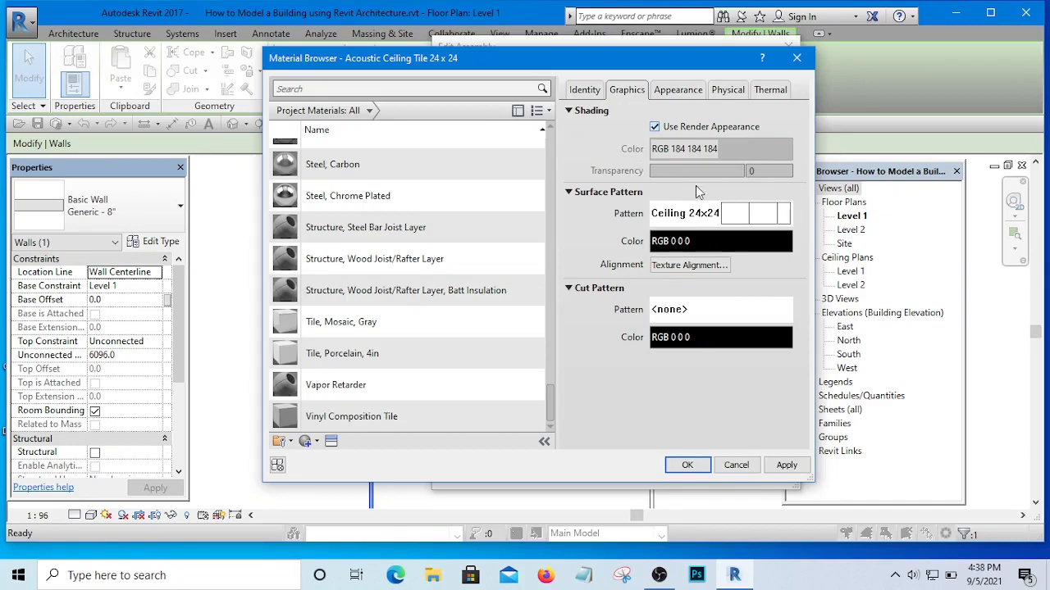
scroll(520, 138, "up", 1)
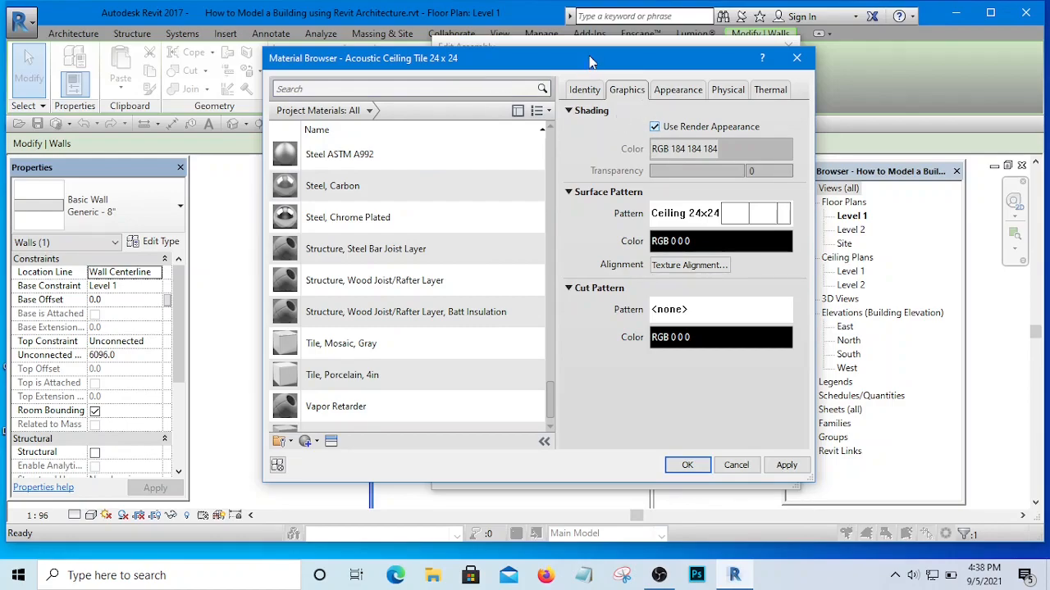
left_click_drag(591, 62, 561, 101)
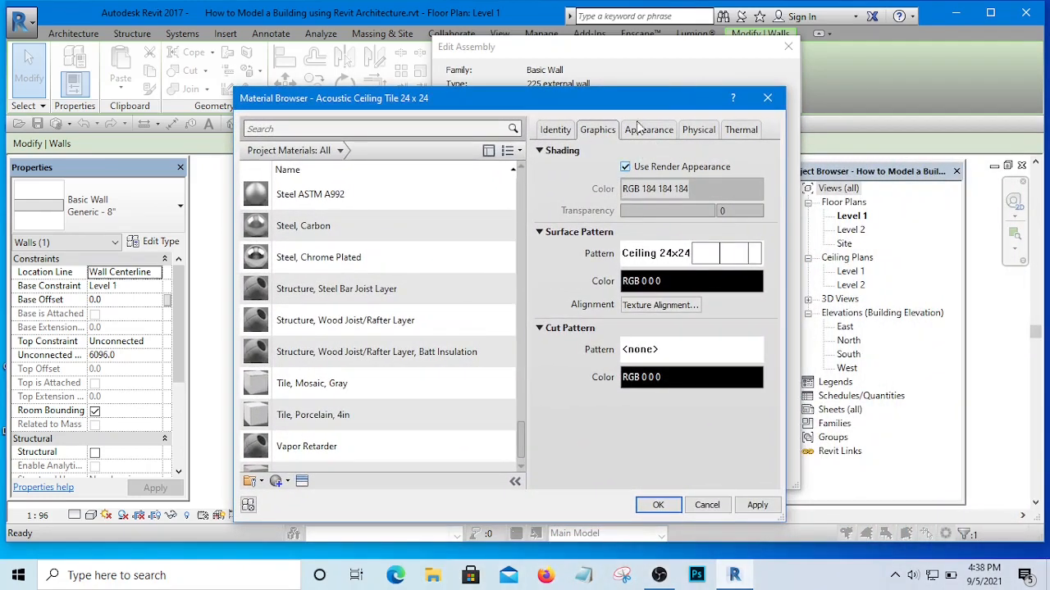
Toggle Use Render Appearance for the ceiling tile material's shading, leaving it switched off.
left_click(626, 166)
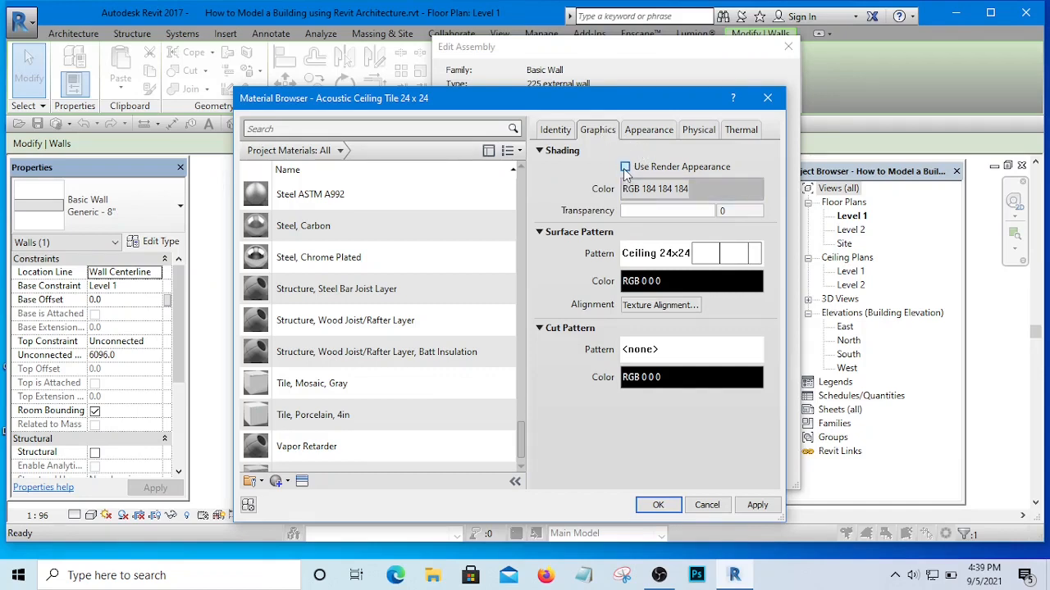
left_click(626, 167)
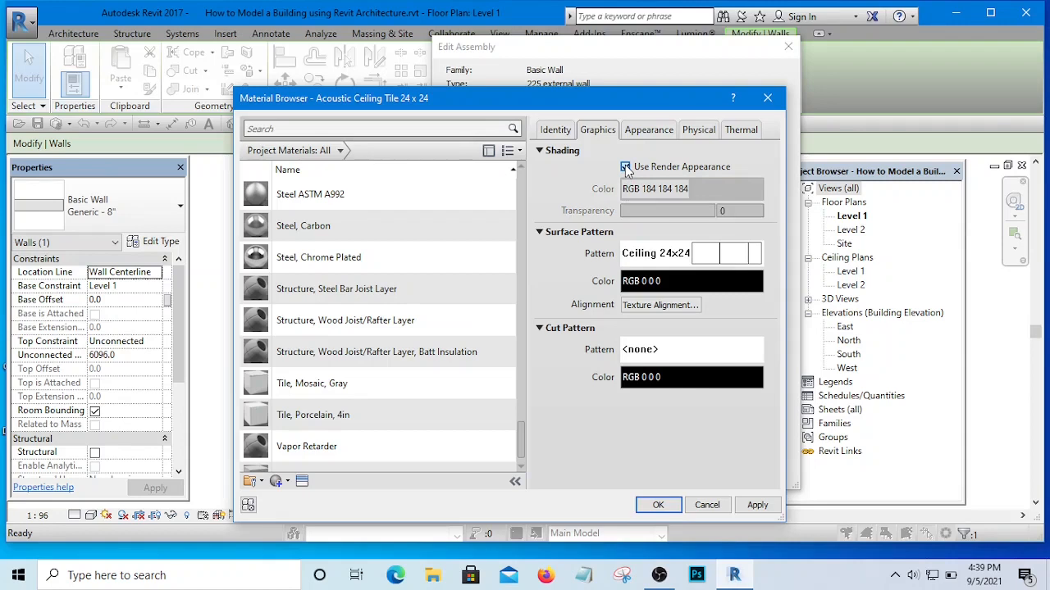
left_click(626, 166)
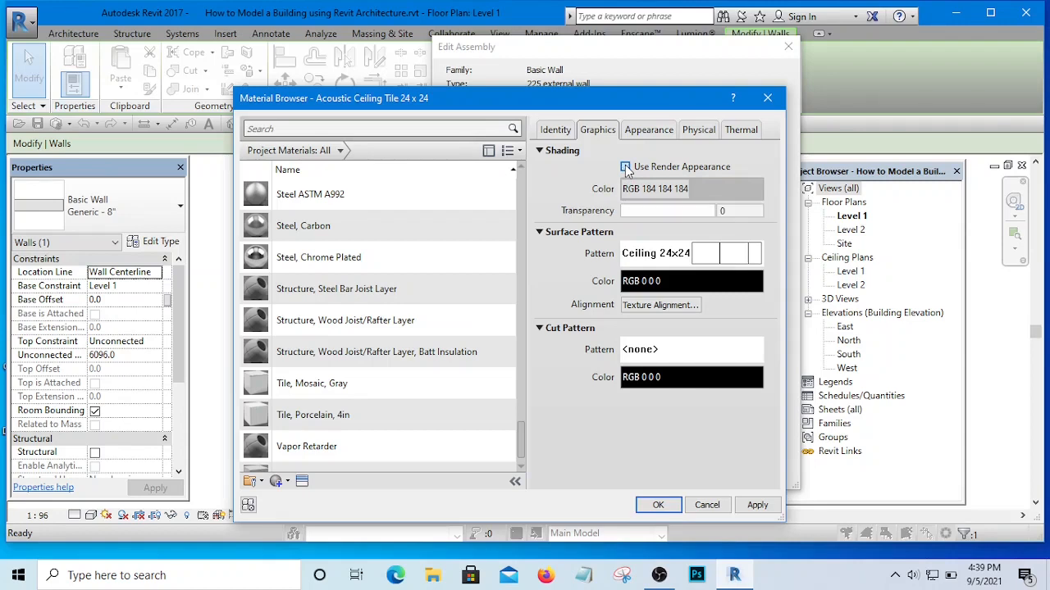
left_click(625, 166)
left_click(626, 167)
Remove the ceiling tile material's surface pattern after browsing the model fill patterns, setting it to none.
left_click(671, 255)
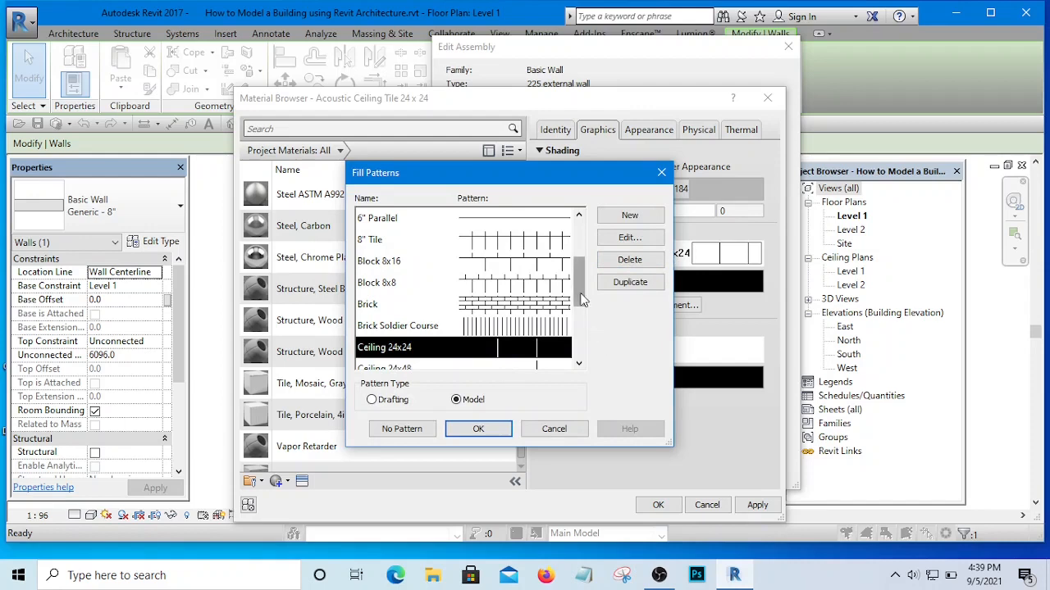
left_click_drag(584, 277, 578, 389)
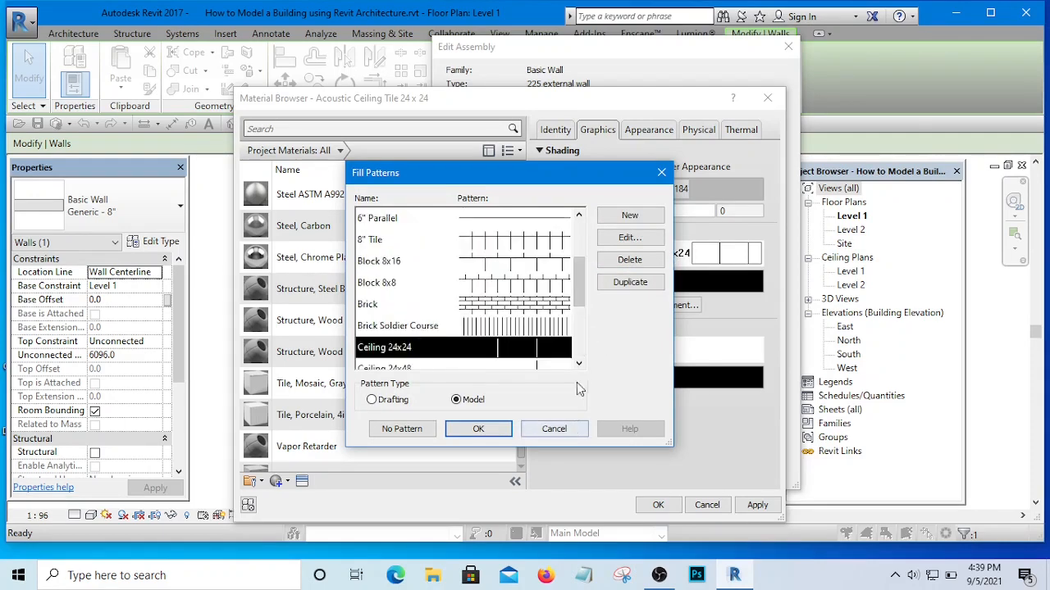
left_click_drag(584, 283, 578, 360)
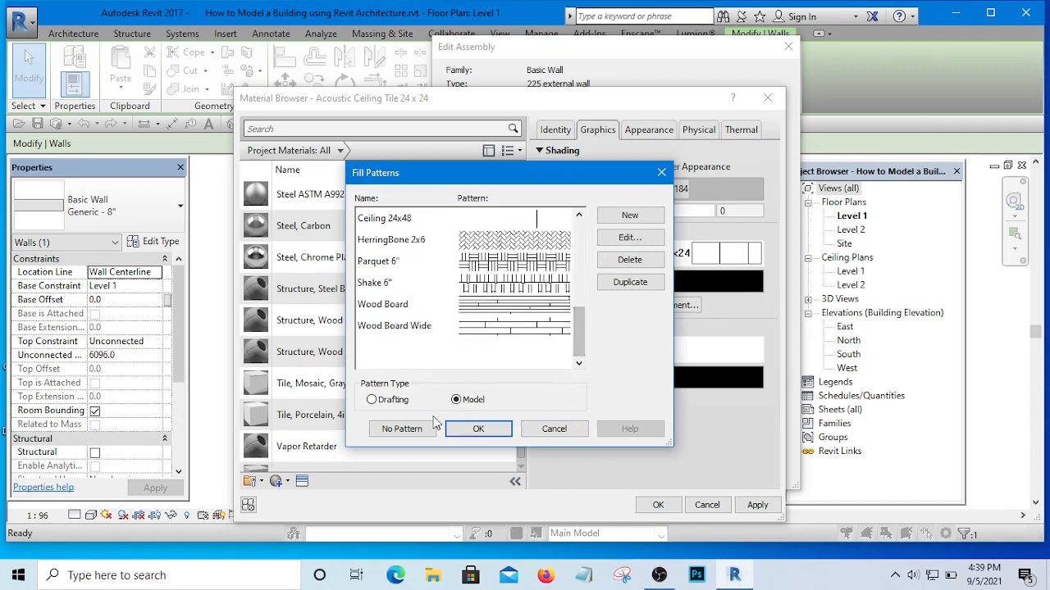
left_click(390, 429)
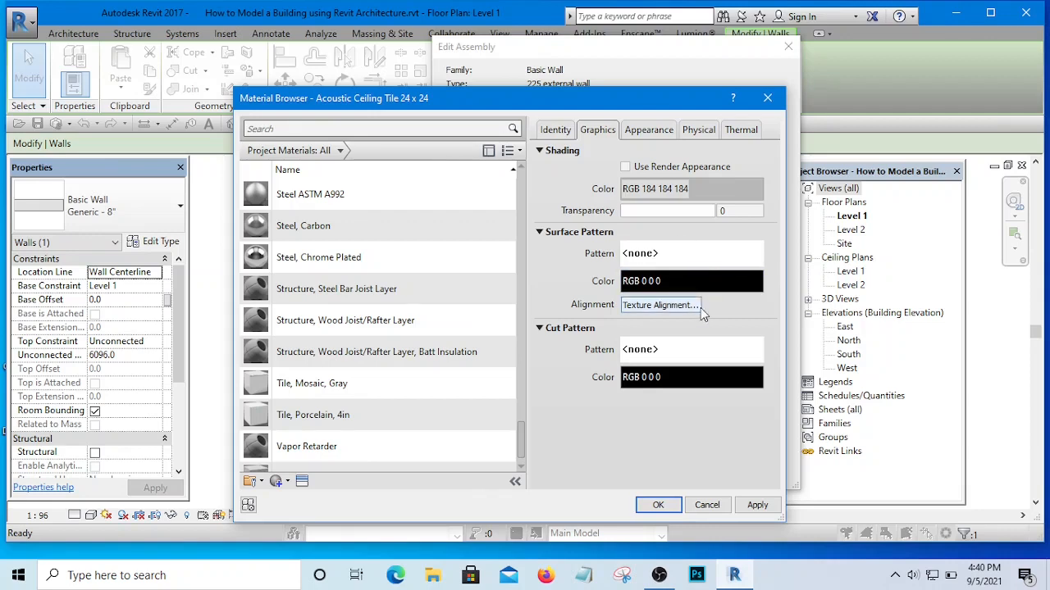
Apply the material changes, confirm the 225 external wall's assembly and type properties, and deselect the wall.
left_click(751, 506)
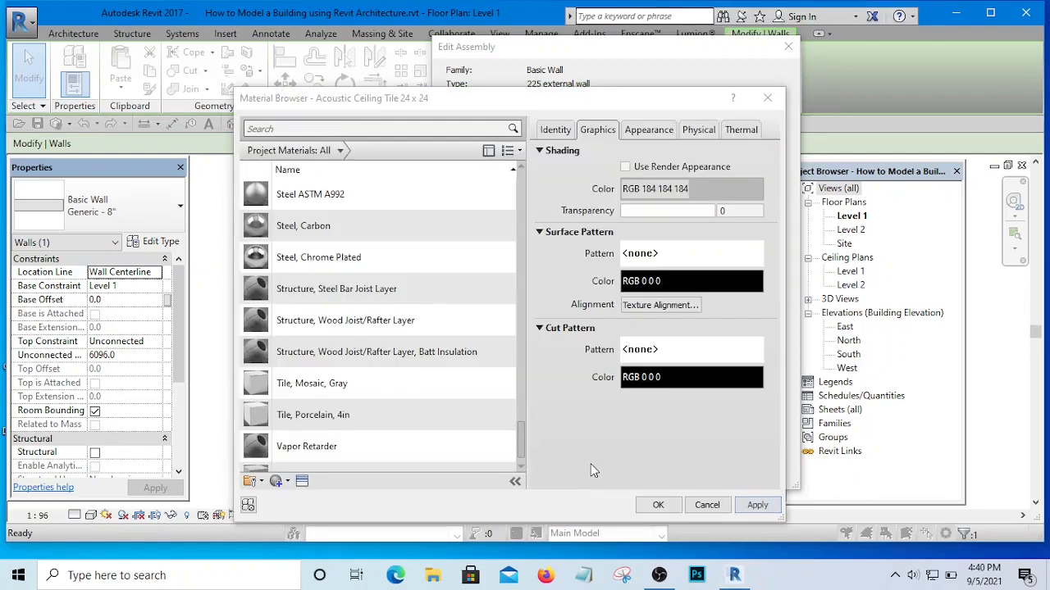
left_click(660, 506)
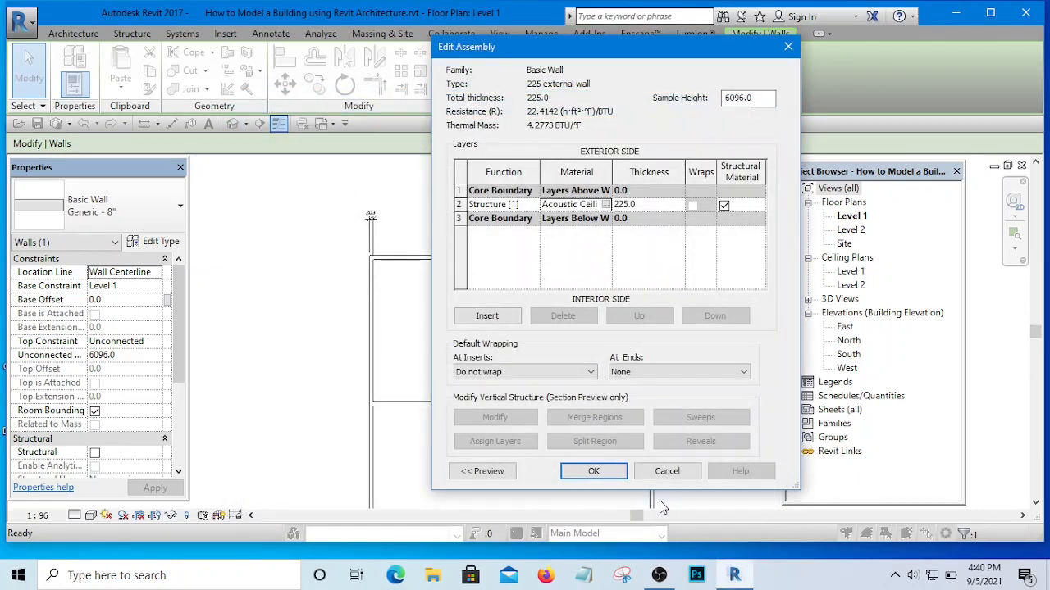
left_click(592, 474)
left_click(605, 472)
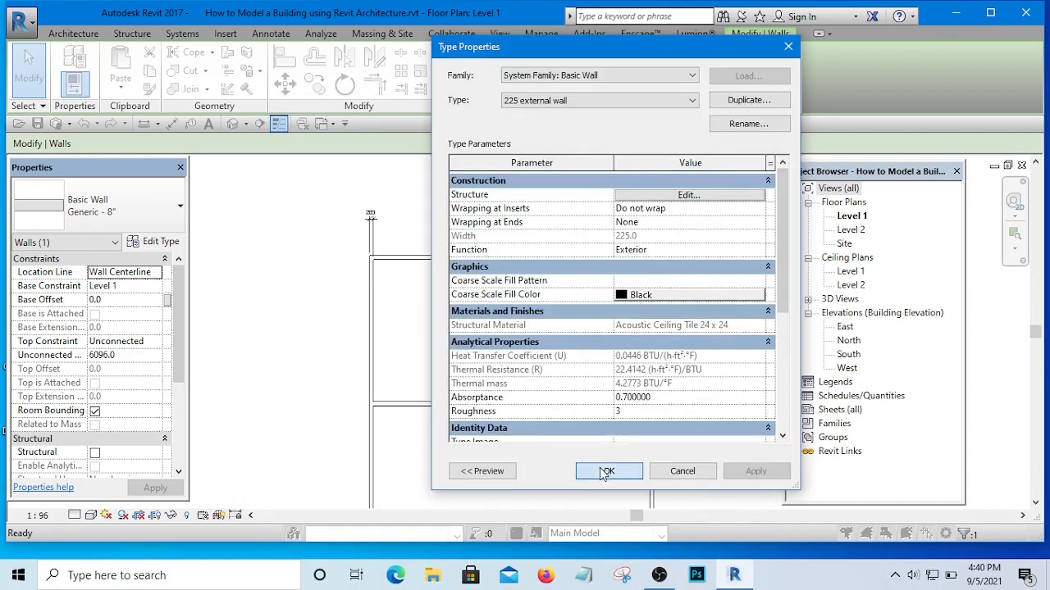
left_click(311, 201)
Examine the 225 external wall's thickness dimension and its corner with the adjoining wall in the Level 1 plan.
scroll(371, 305, "up", 2)
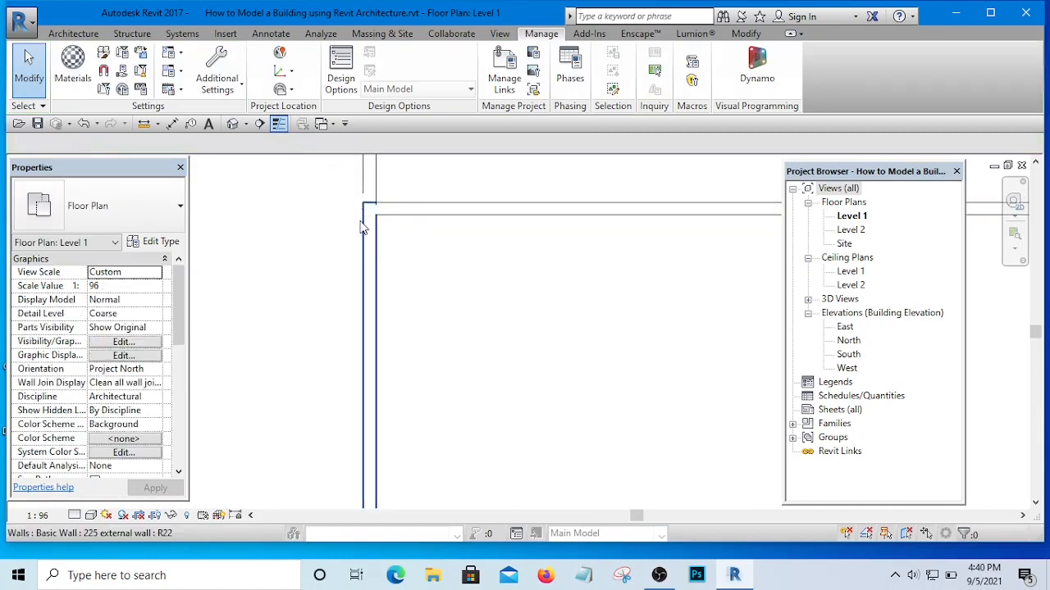
scroll(369, 270, "up", 5)
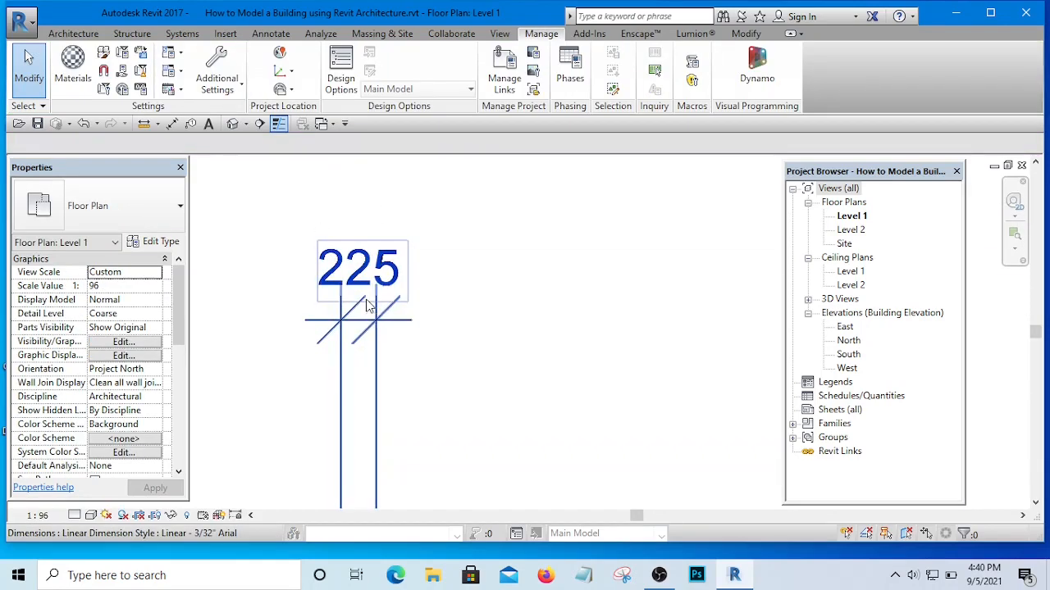
scroll(368, 305, "down", 4)
scroll(354, 272, "up", 2)
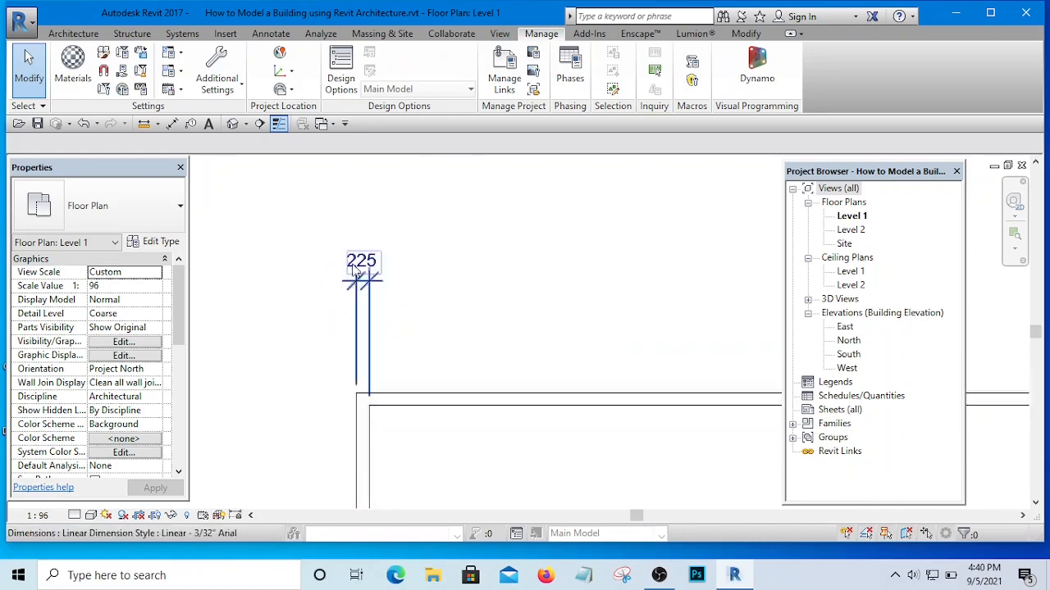
scroll(355, 277, "up", 1)
scroll(353, 276, "down", 4)
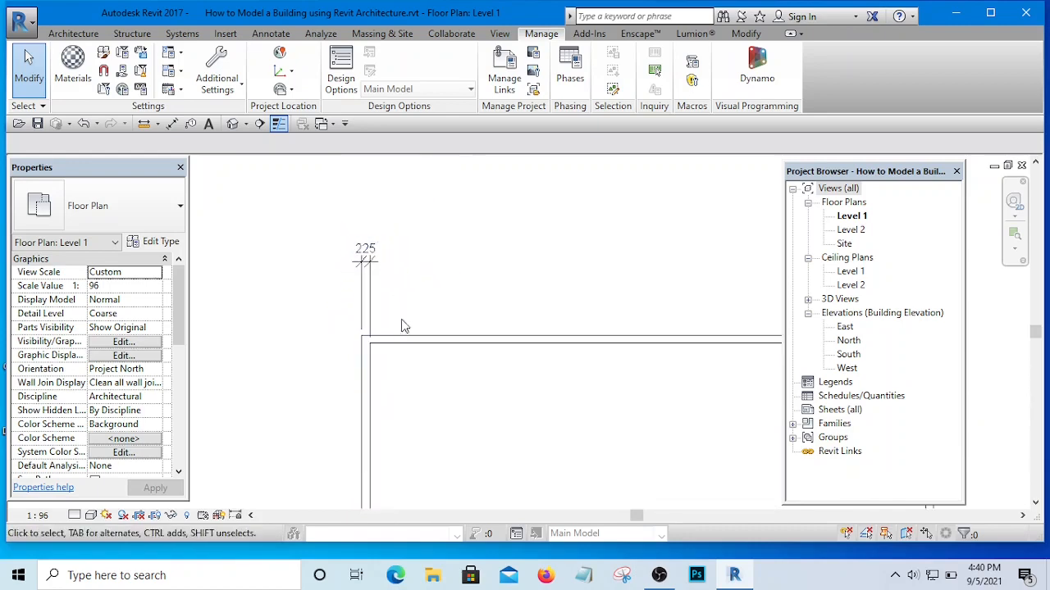
middle_click_drag(440, 393, 415, 293)
scroll(340, 281, "down", 3)
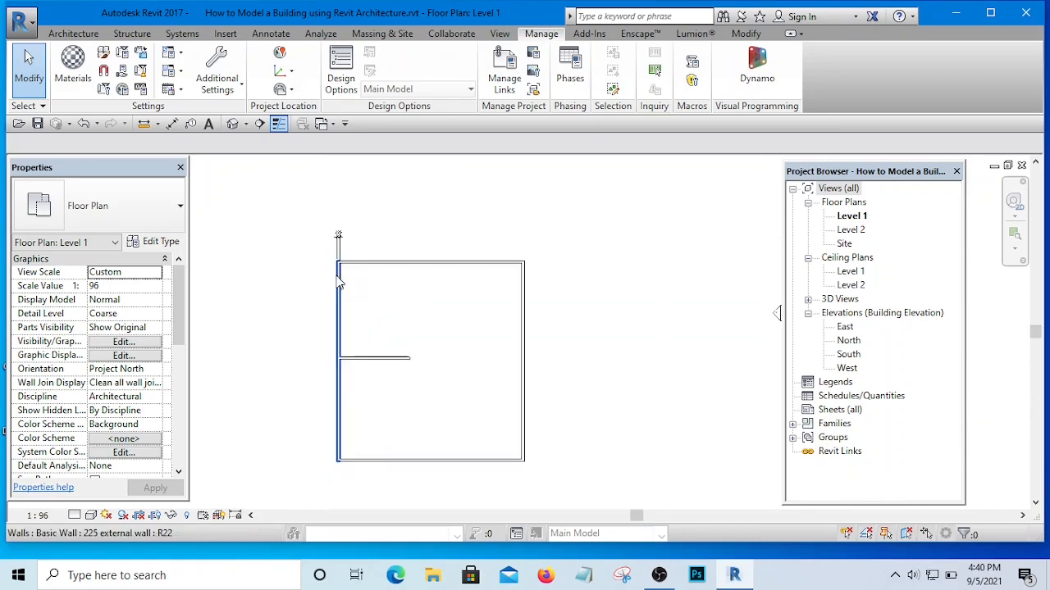
Inspect the enclosing walls and the interior wall from several angles in the default 3D view.
left_click(233, 124)
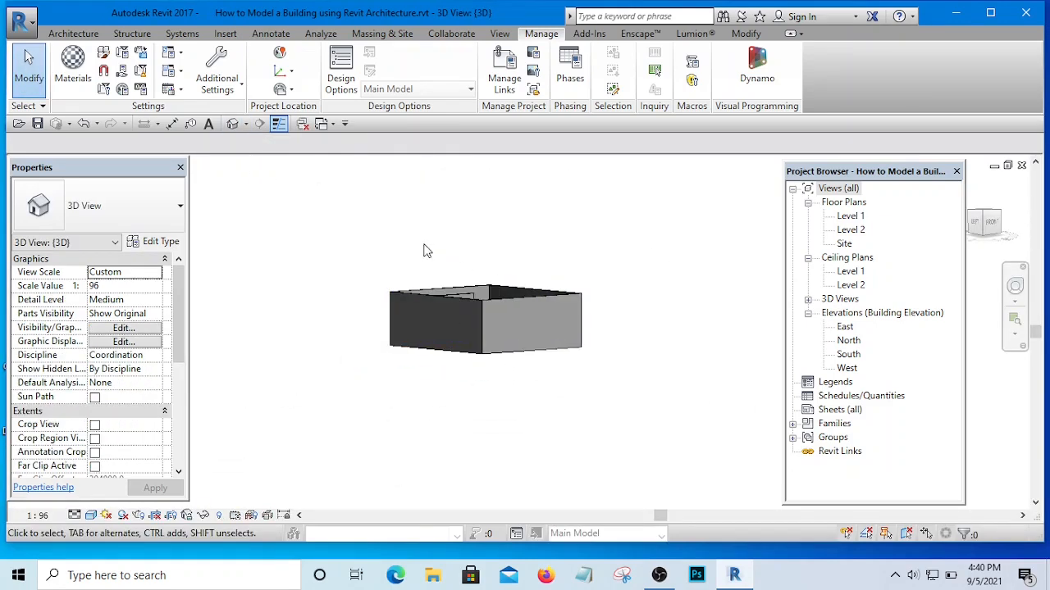
middle_click_drag(424, 248, 528, 331, "shift")
scroll(603, 346, "up", 3)
middle_click_drag(603, 346, 998, 316, "shift")
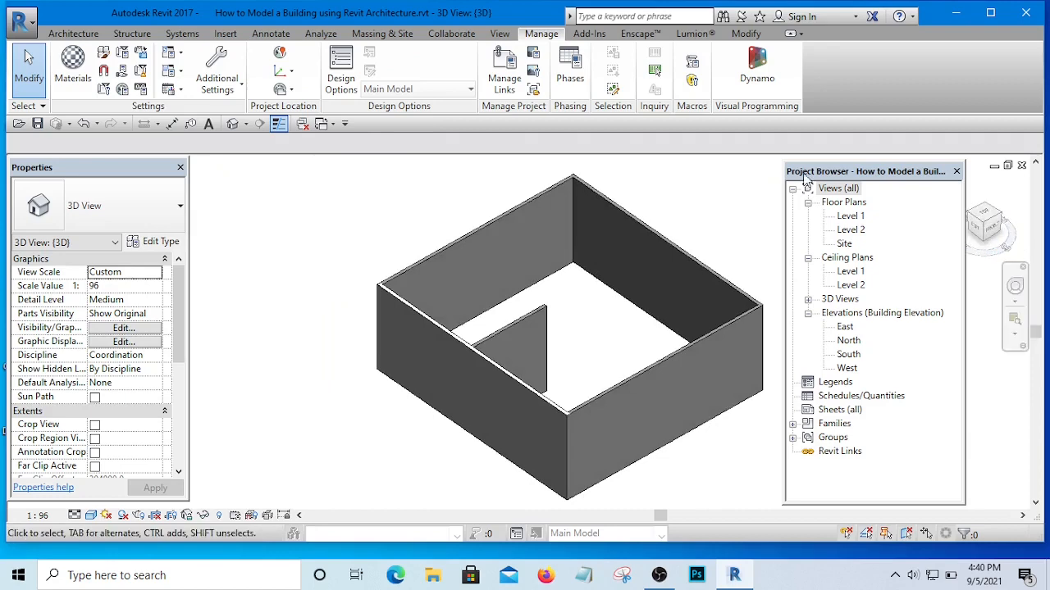
Change all walls in the Level 1 plan to the 225 external wall type, filtering the dimensions out of the selection.
double_click(851, 216)
scroll(529, 290, "down", 5)
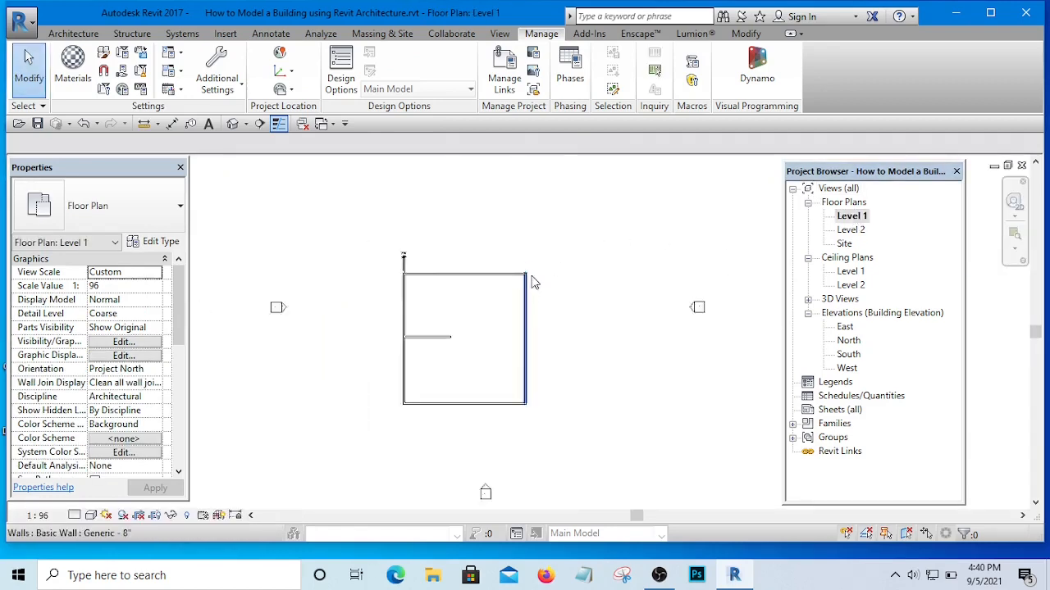
scroll(427, 287, "up", 6)
scroll(446, 209, "down", 2)
scroll(439, 235, "down", 2)
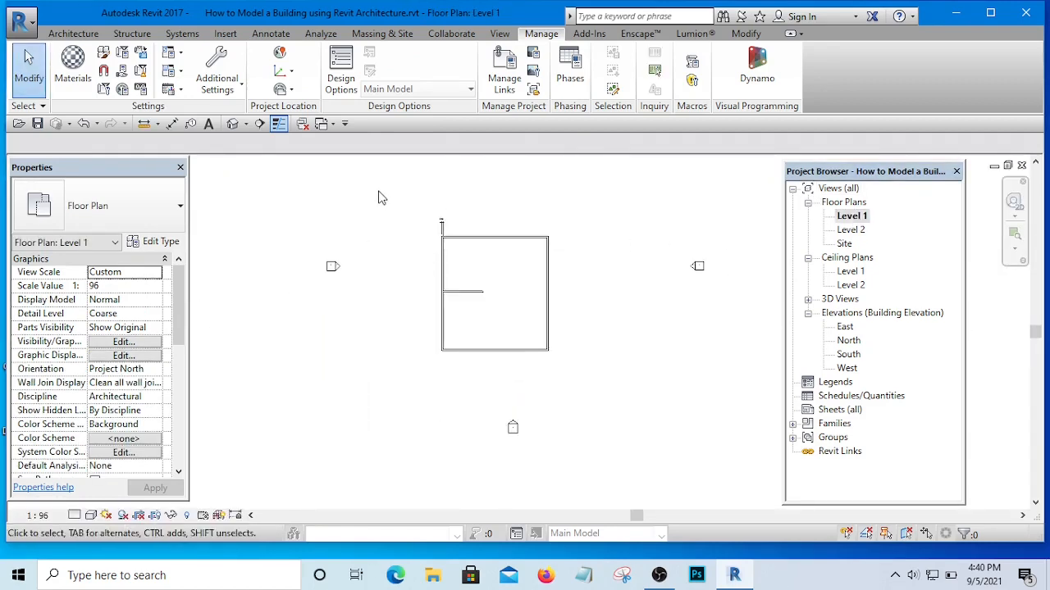
left_click_drag(382, 187, 627, 396)
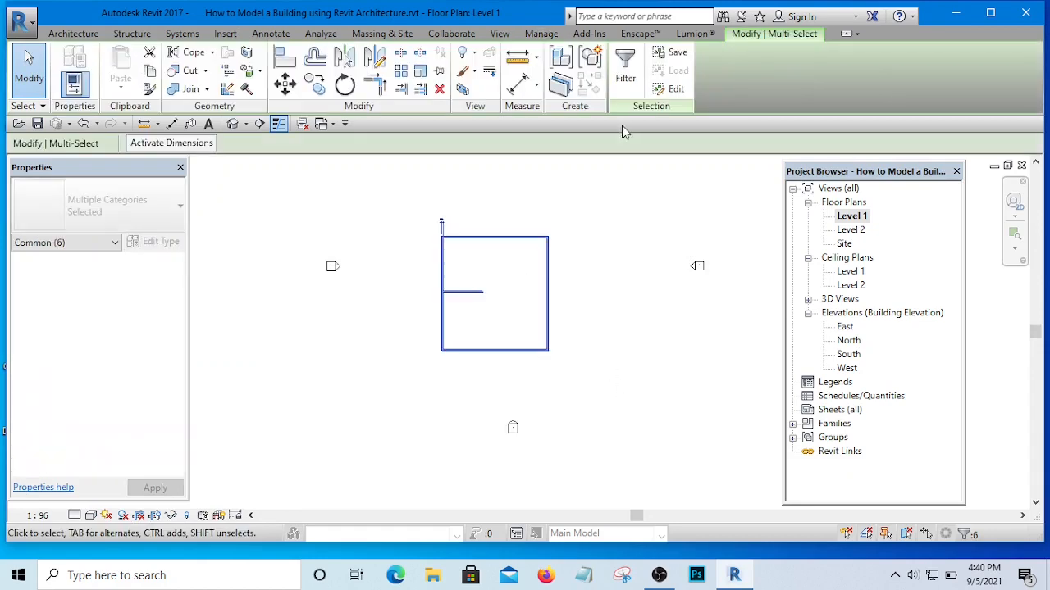
left_click(625, 65)
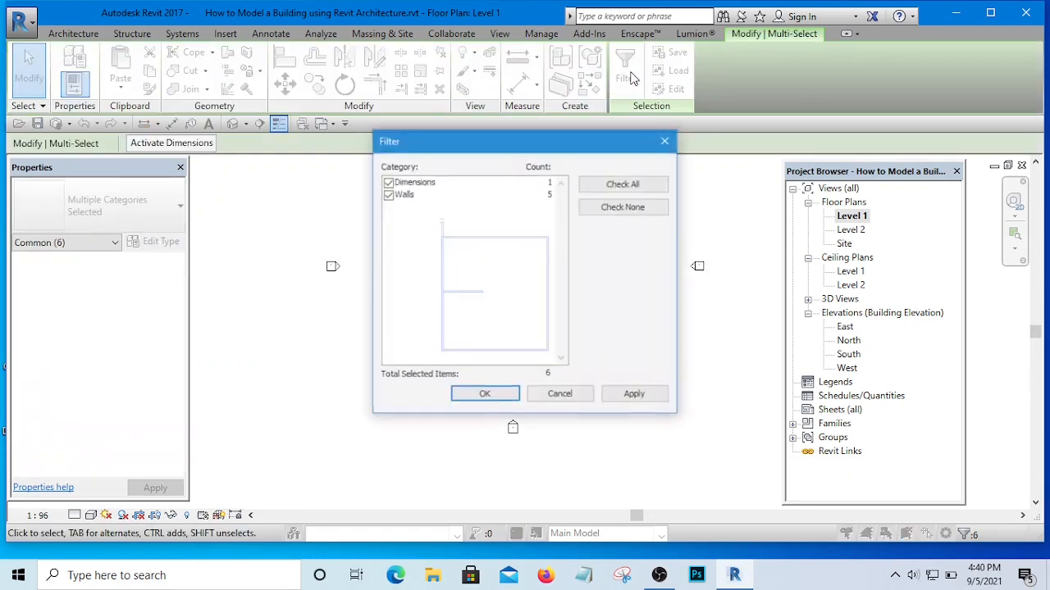
left_click(388, 182)
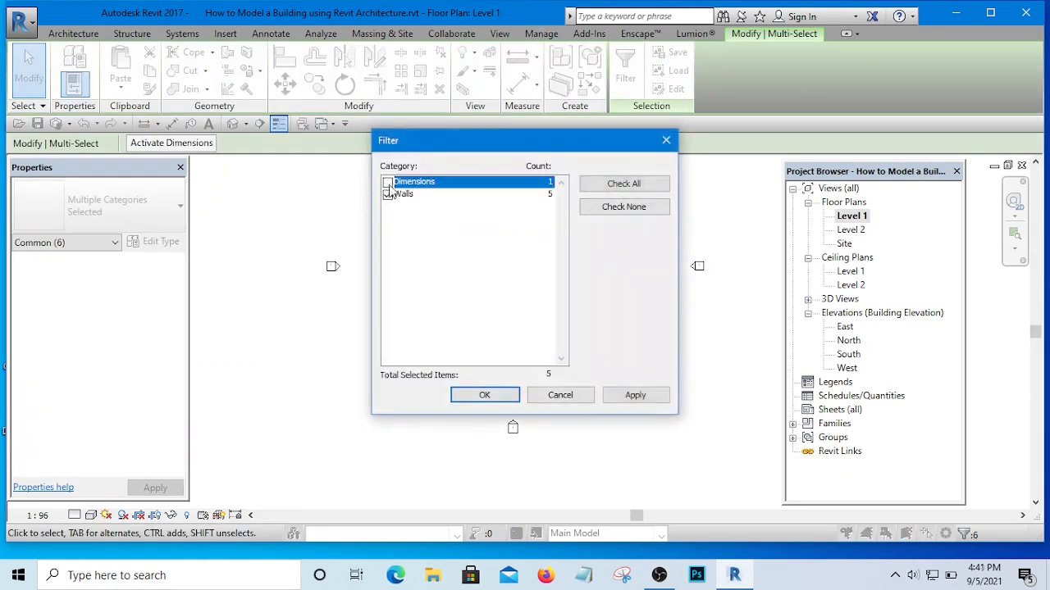
left_click(483, 397)
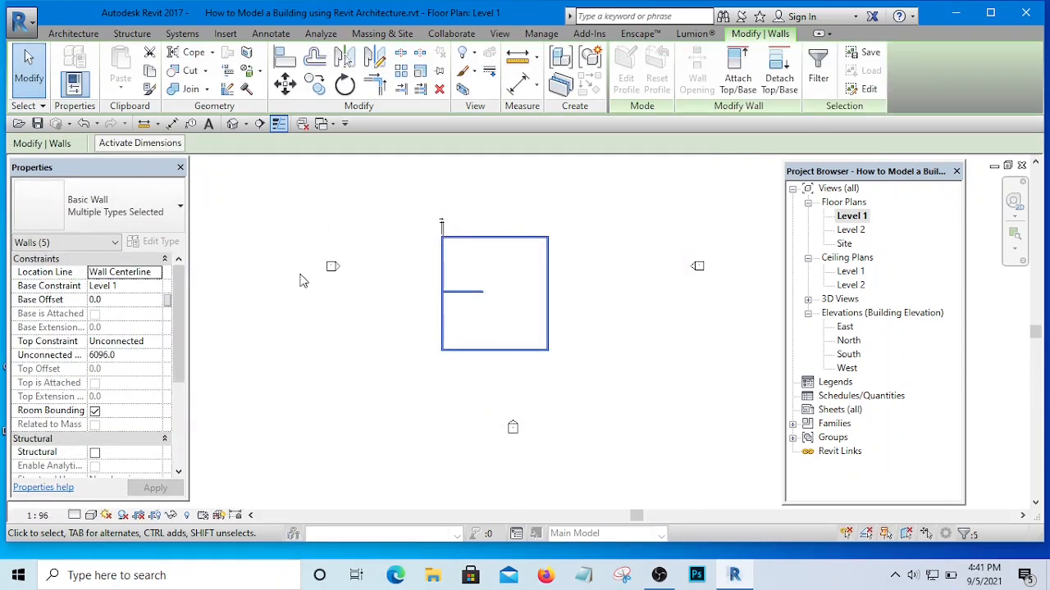
left_click(141, 206)
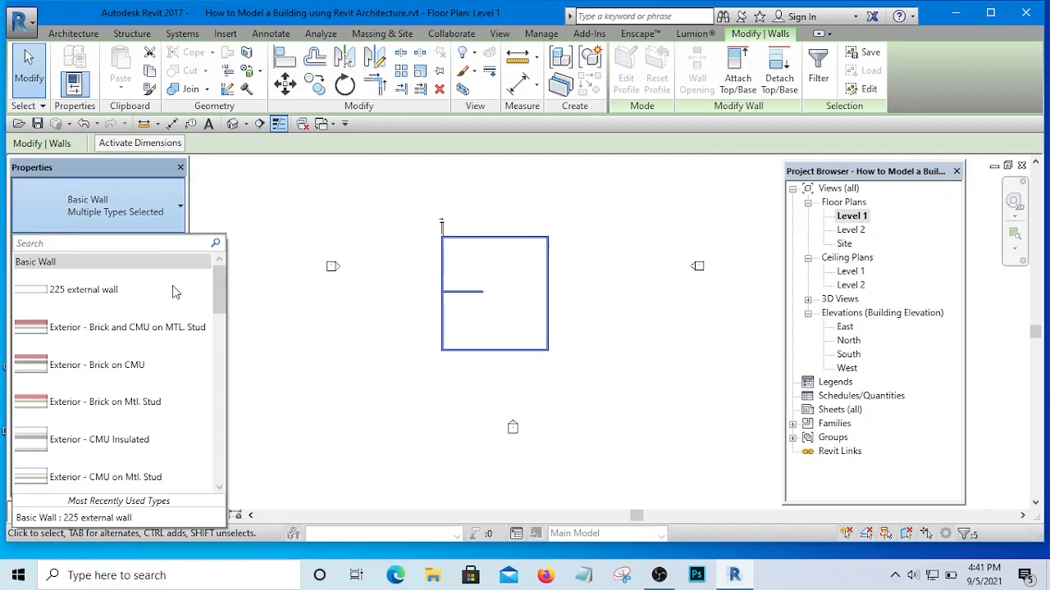
left_click(84, 294)
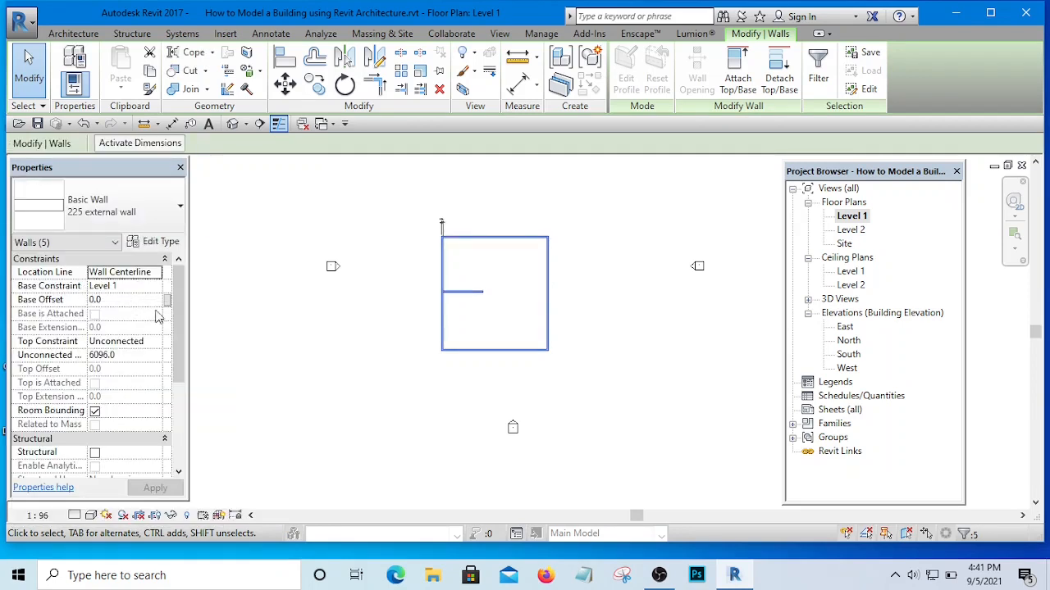
left_click(595, 201)
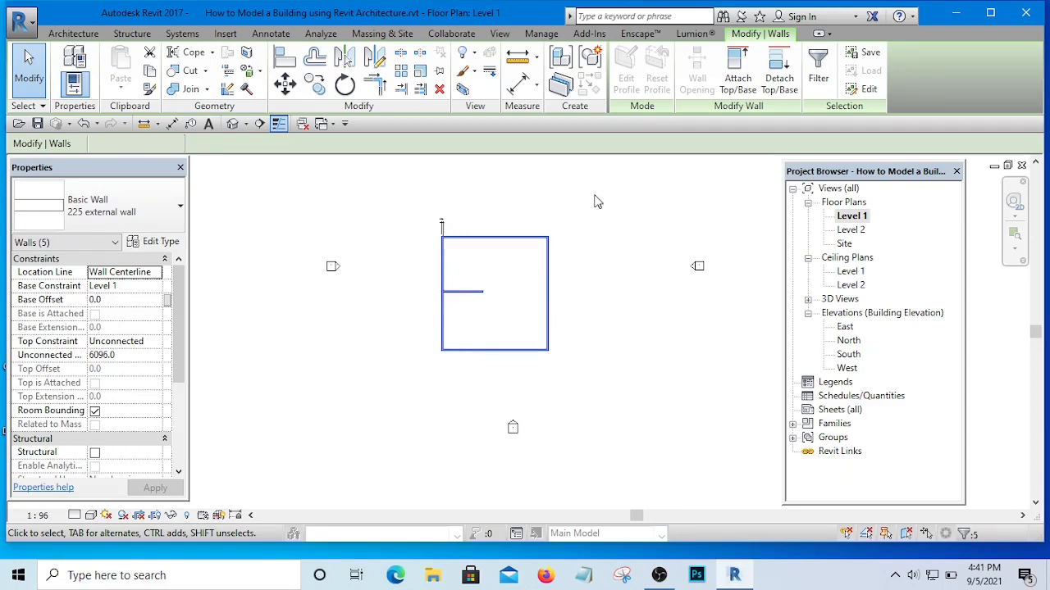
Check the retyped walls from several angles in the 3D view and return to the Level 1 floor plan.
left_click(232, 124)
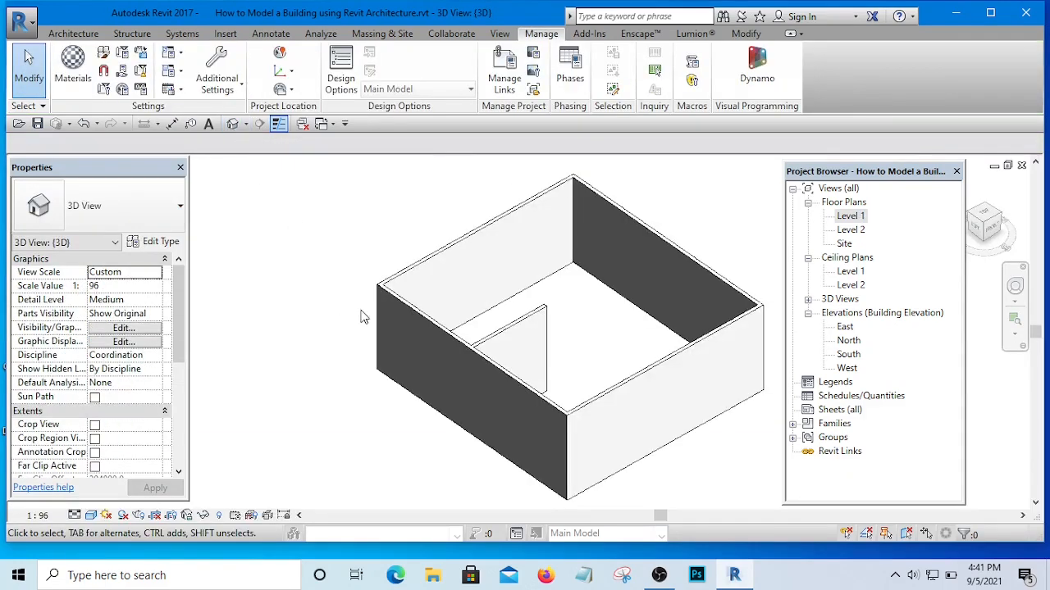
middle_click_drag(361, 315, 420, 235, "shift")
middle_click_drag(495, 296, 343, 344, "shift")
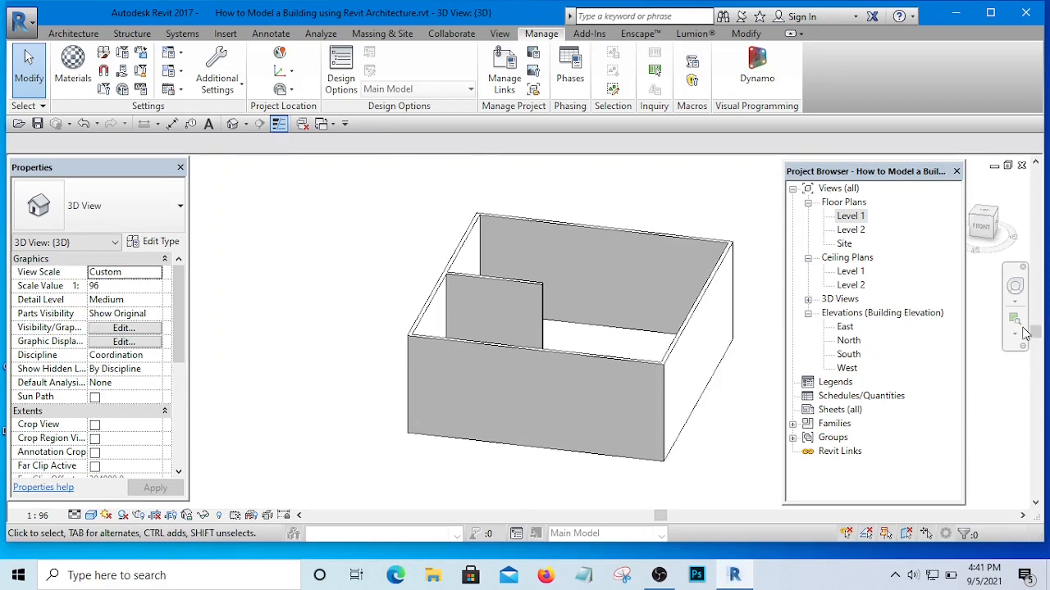
scroll(574, 330, "down", 2)
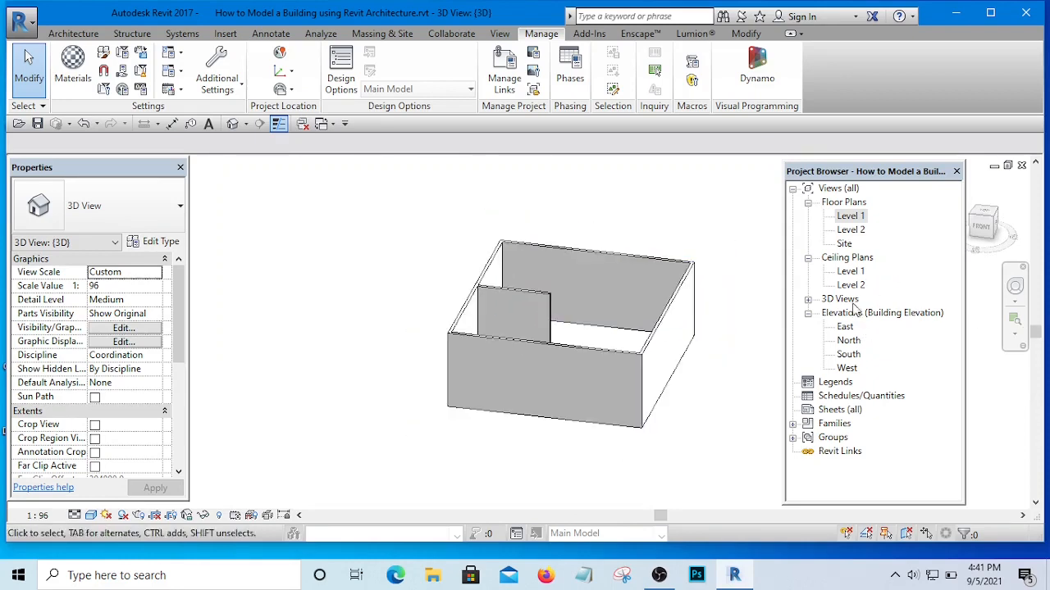
double_click(851, 215)
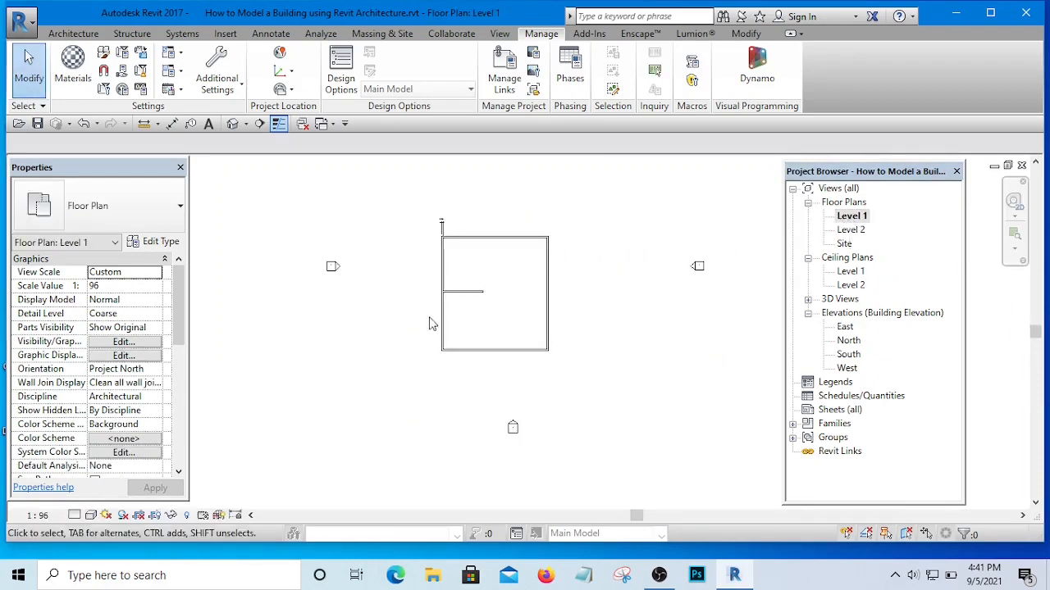
Lengthen the interior wall in the Level 1 plan to 11000 by extending its free end toward the opposite wall.
scroll(447, 285, "up", 4)
scroll(449, 287, "up", 3)
scroll(468, 307, "down", 1)
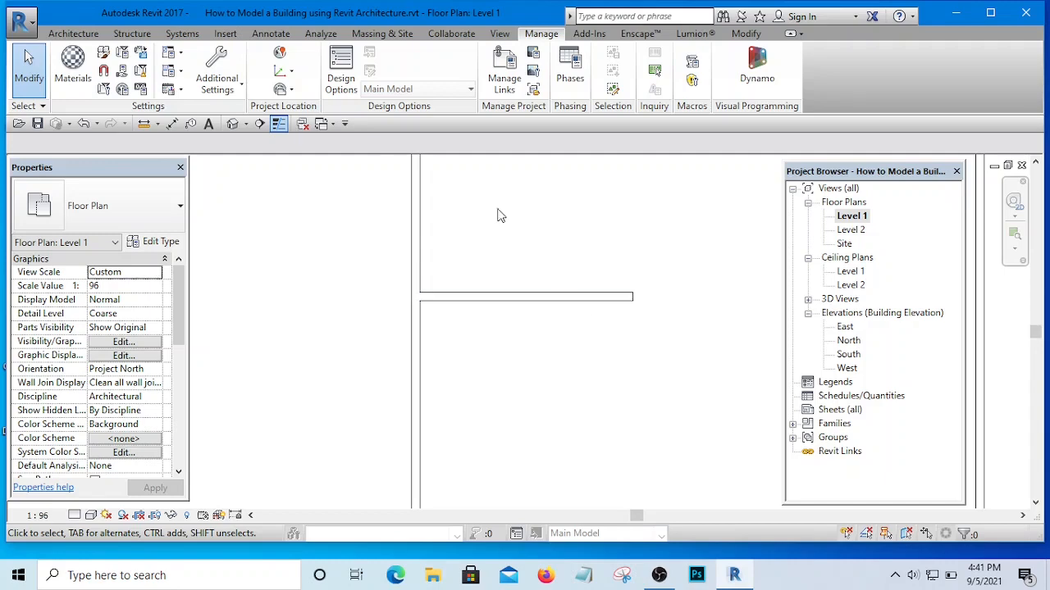
scroll(364, 297, "down", 4)
scroll(447, 262, "up", 3)
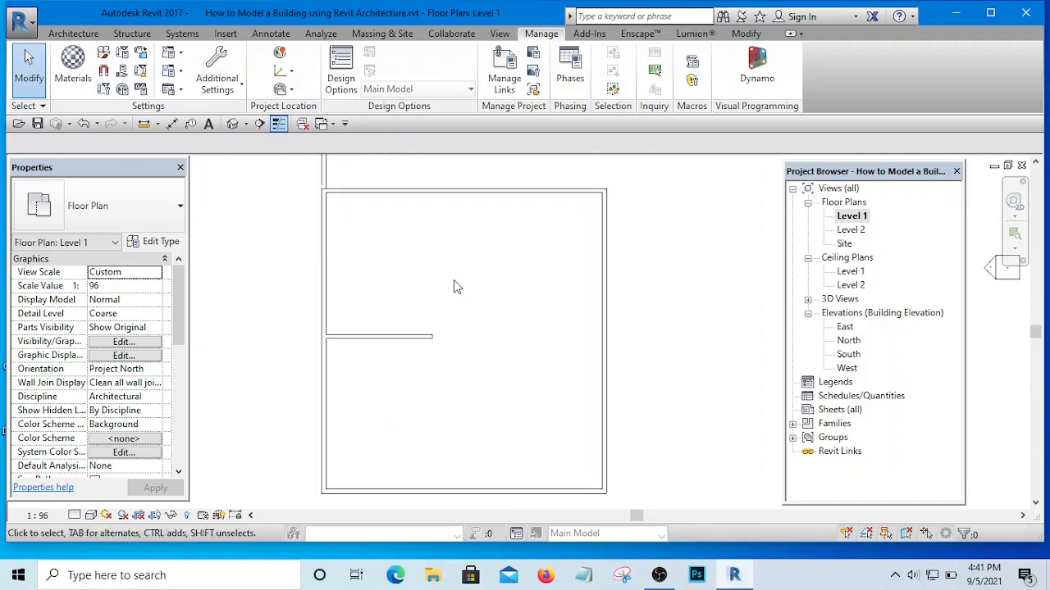
left_click_drag(469, 248, 380, 379)
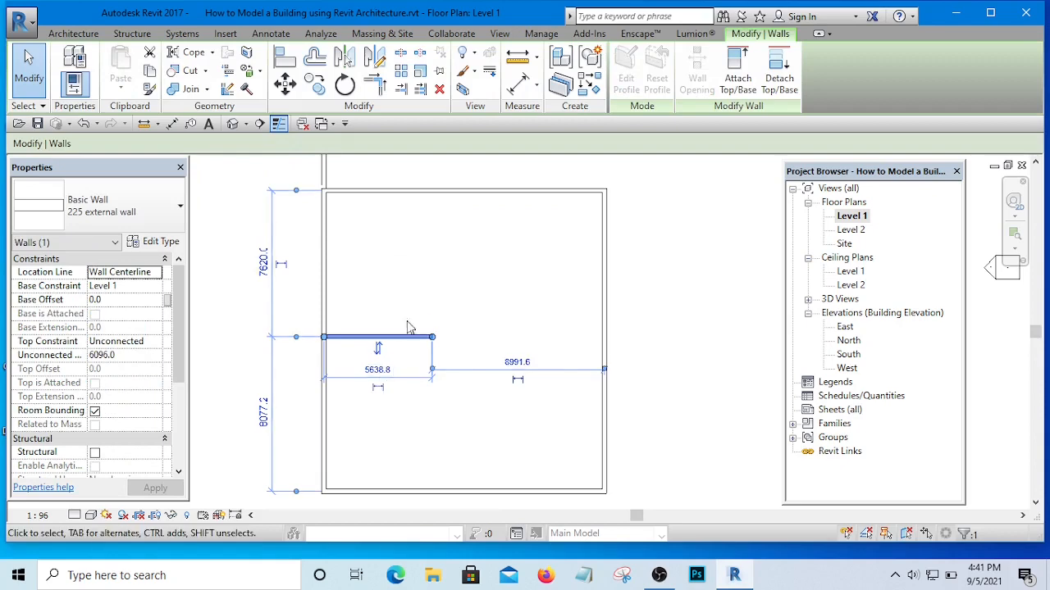
left_click_drag(432, 337, 534, 337)
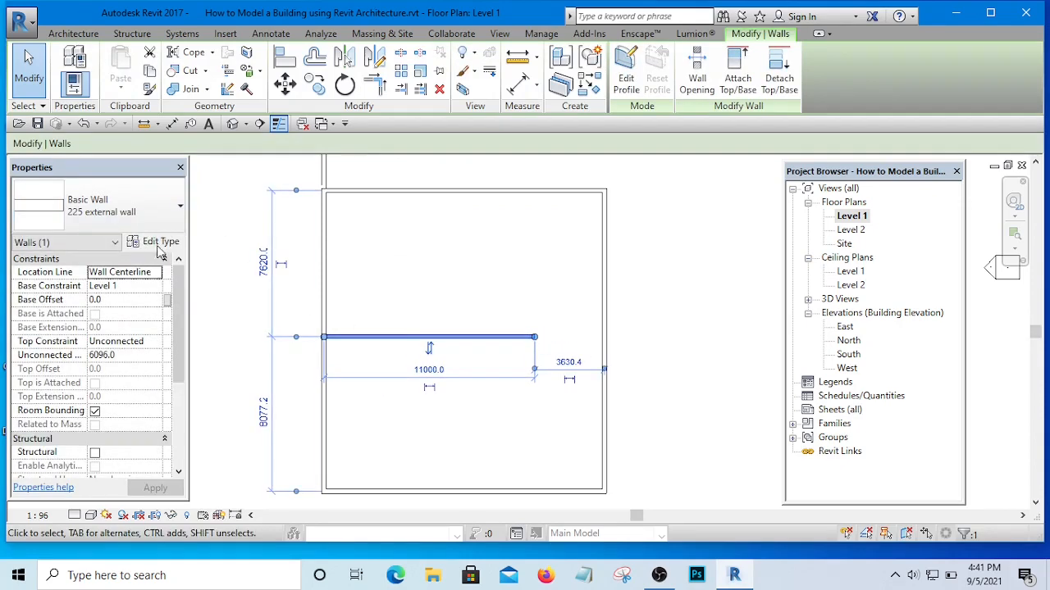
Duplicate the selected interior wall's 225 external wall type under the name 150 Internal wall.
left_click(154, 241)
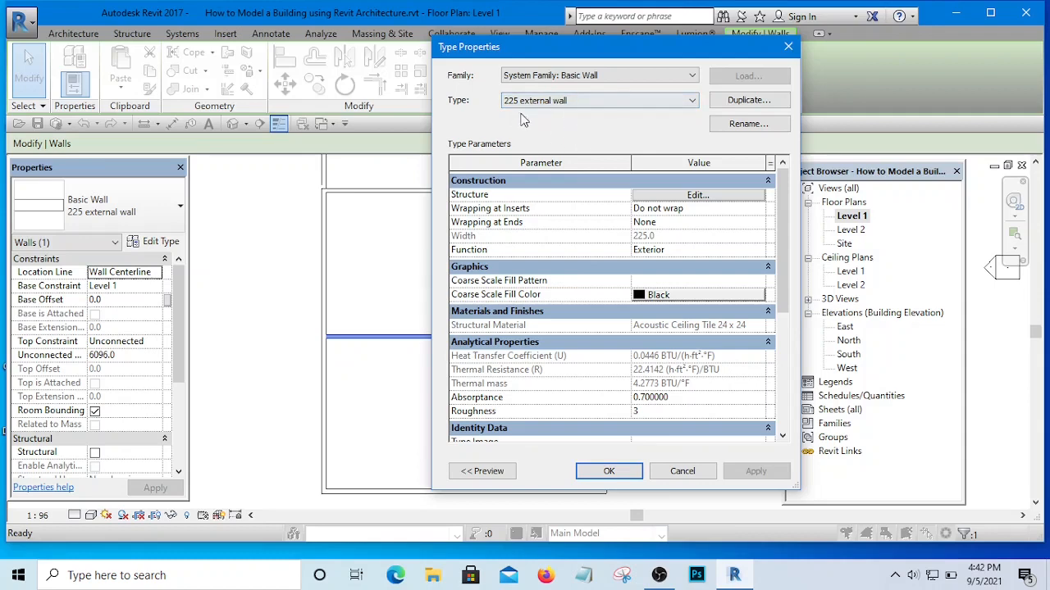
left_click(747, 101)
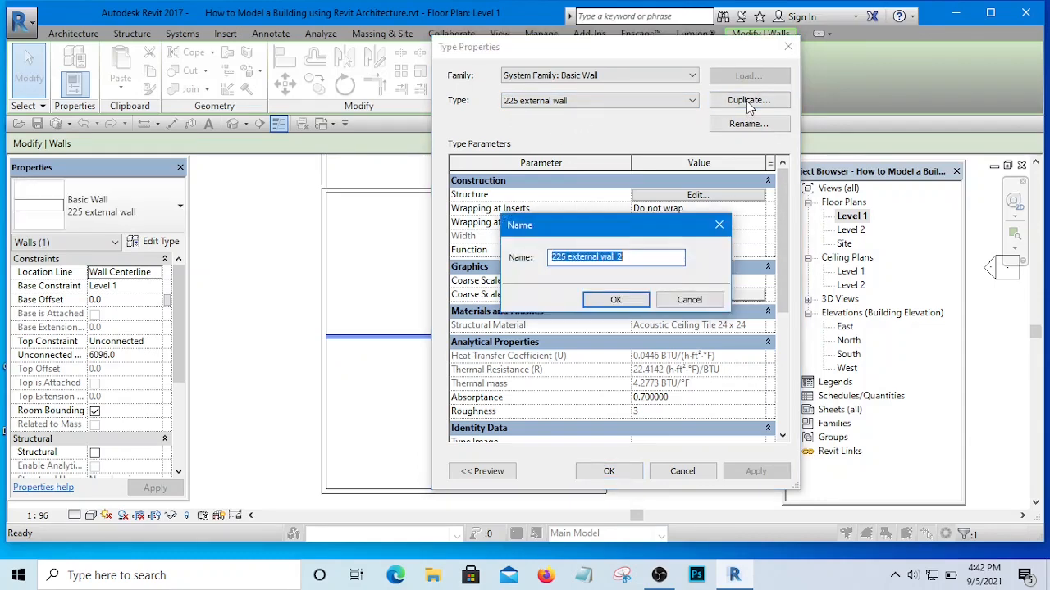
left_click(600, 256)
key("BackSpace")
type("In")
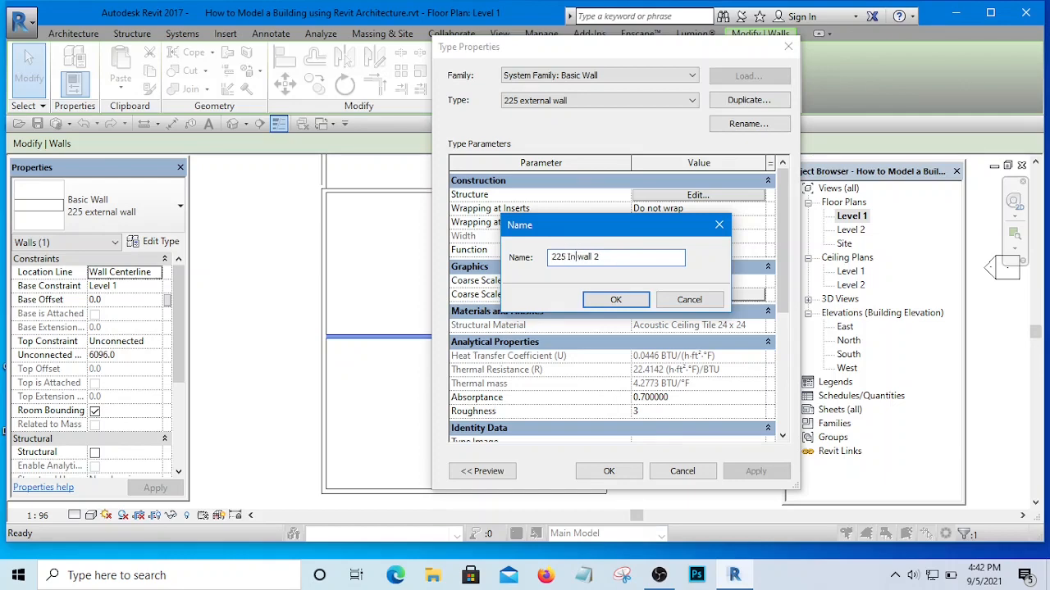
type("ternal")
double_click(562, 258)
type("150")
left_click(616, 299)
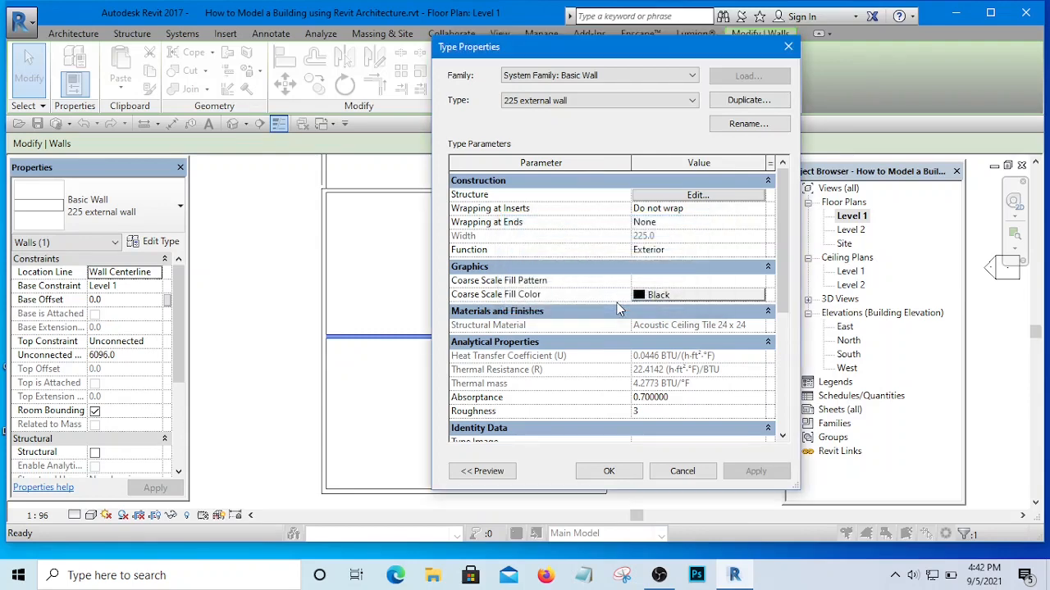
Set the structure layer thickness of the 150 Internal wall type to 150.
left_click(695, 195)
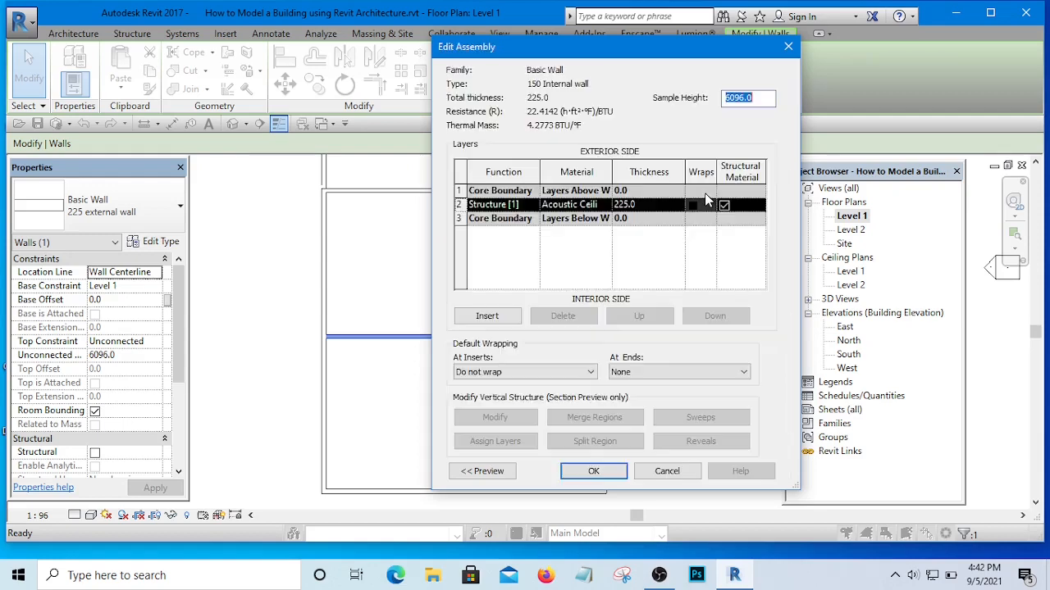
left_click(648, 203)
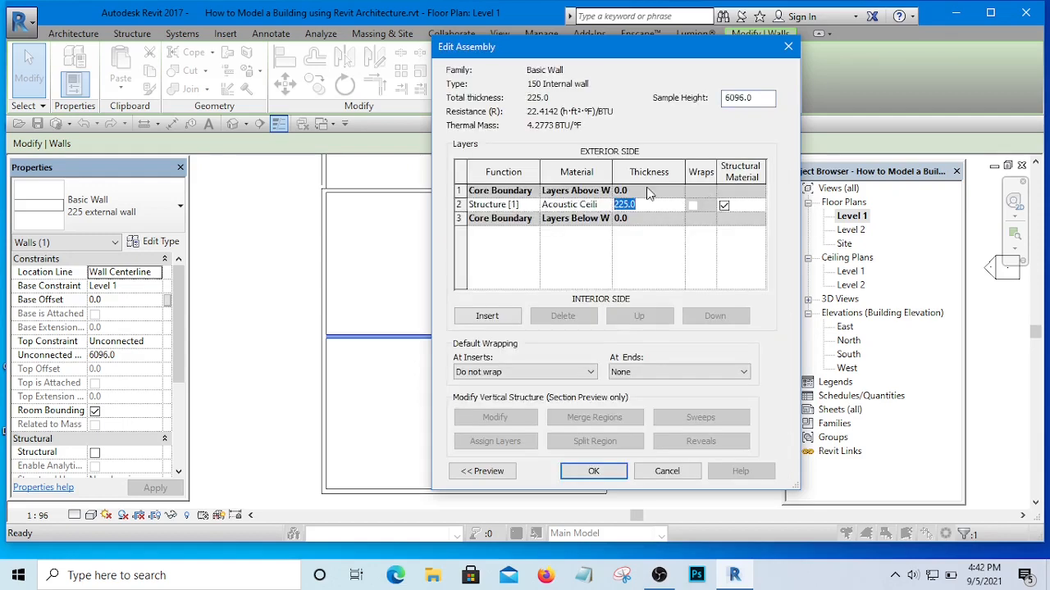
type("150")
Make a copy of the Concrete, Precast material while choosing the structure layer's material.
left_click(607, 205)
left_click(607, 204)
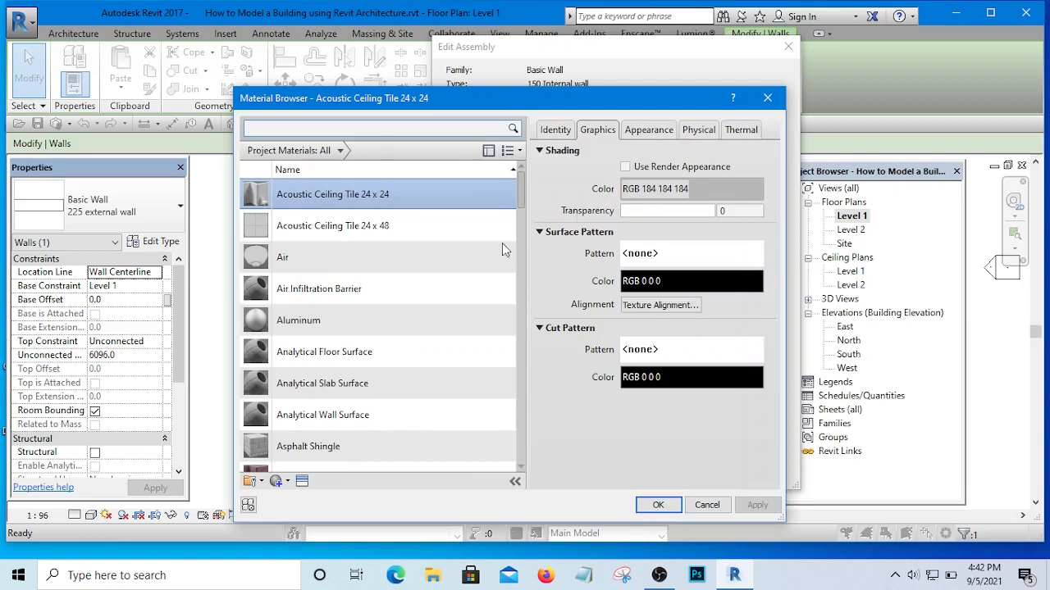
scroll(459, 345, "down", 6)
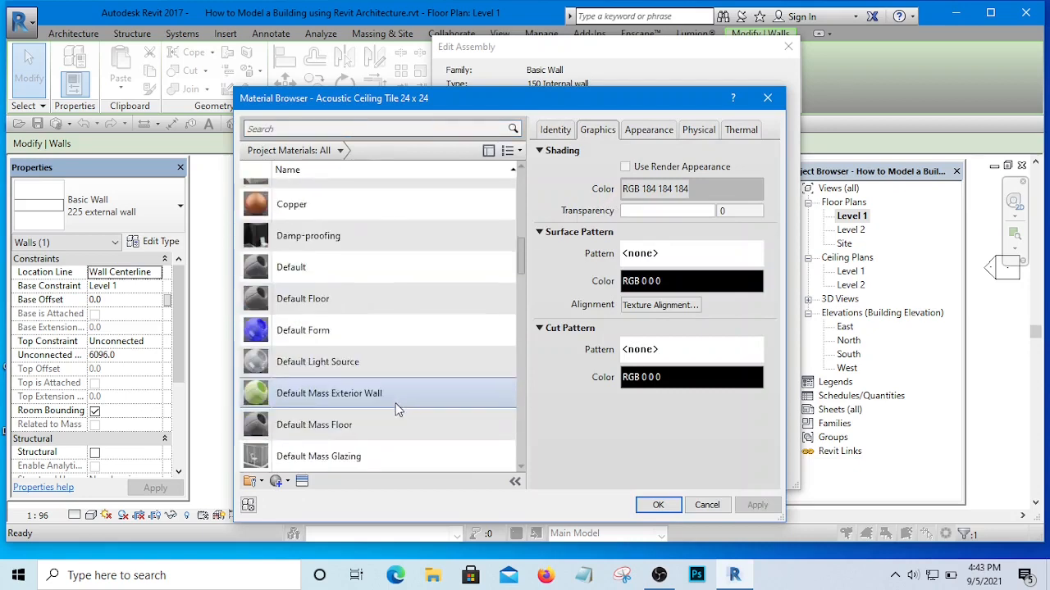
scroll(386, 385, "down", 3)
scroll(365, 358, "up", 6)
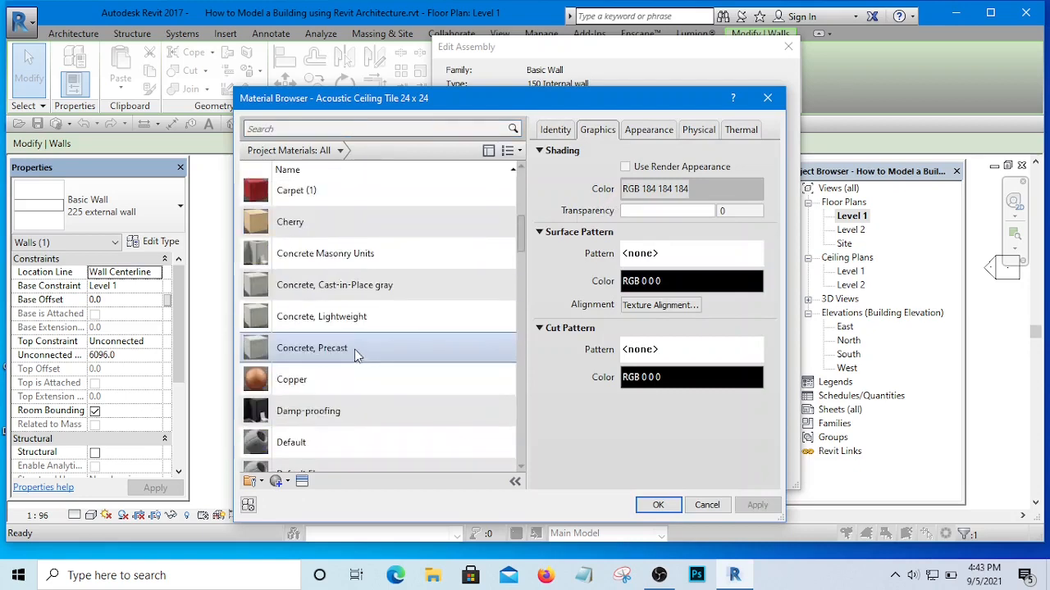
right_click(300, 347)
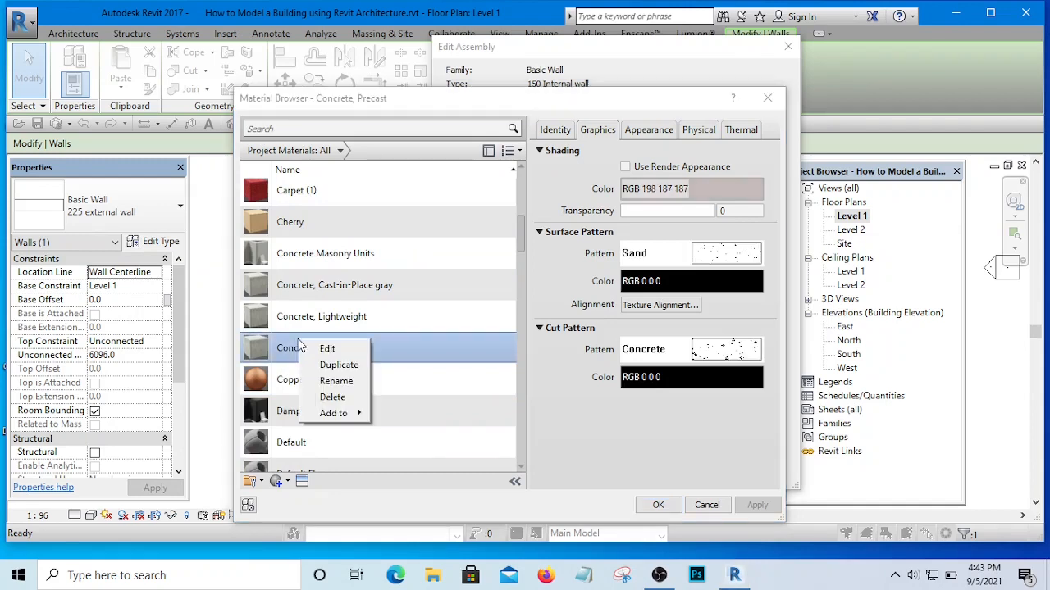
left_click(338, 365)
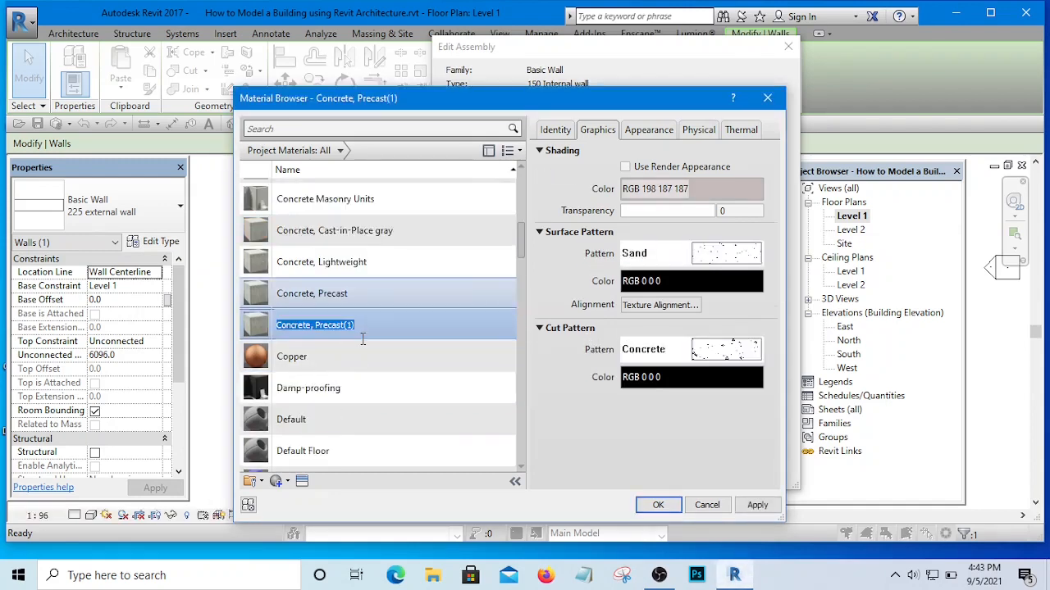
left_click(414, 416)
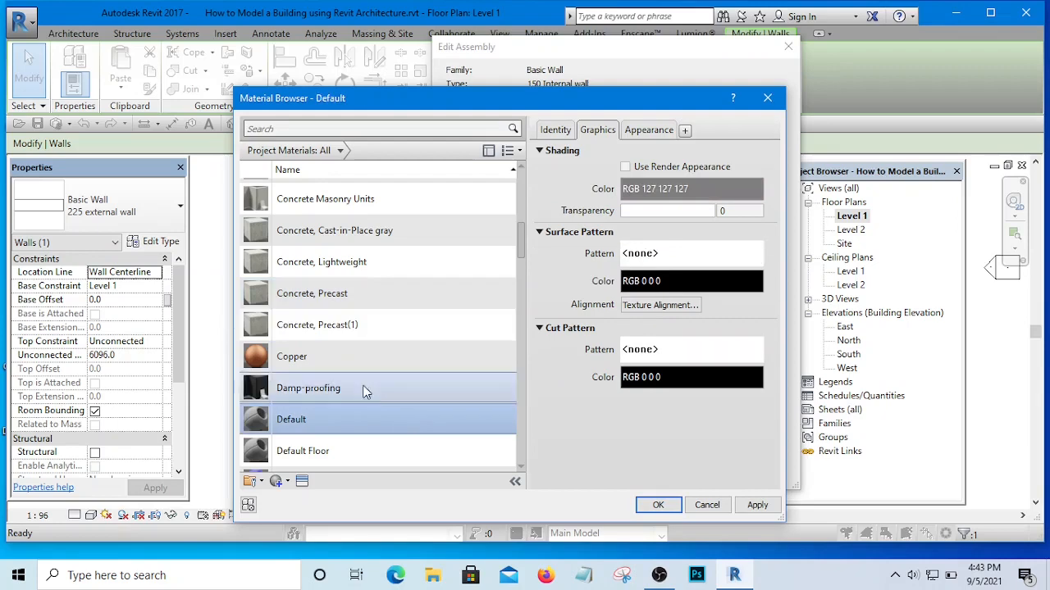
Duplicate the Concrete, Precast(1) material and name the new copy 150mm wall.
right_click(278, 326)
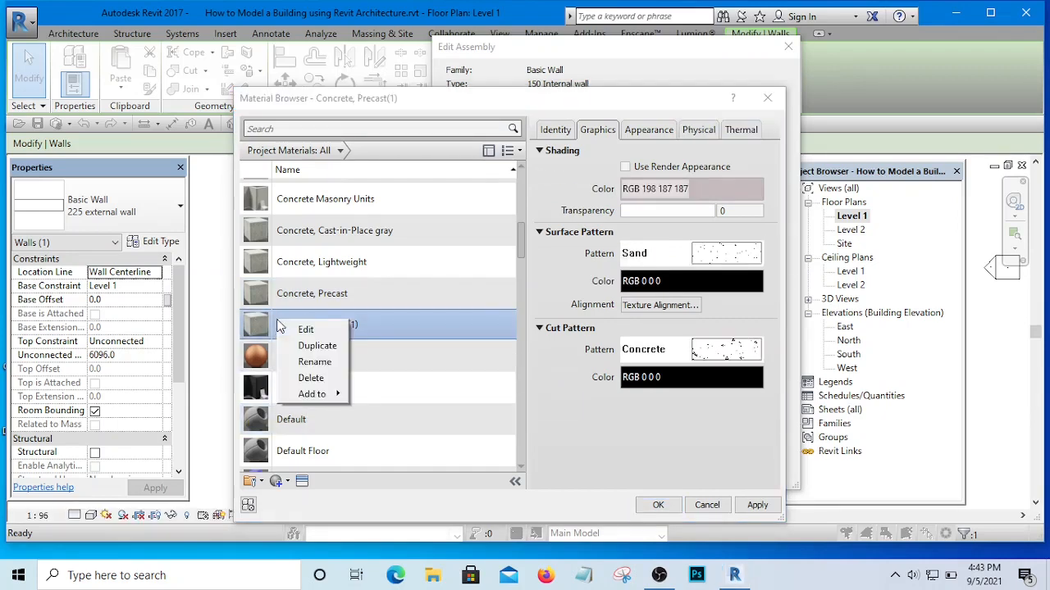
left_click(313, 348)
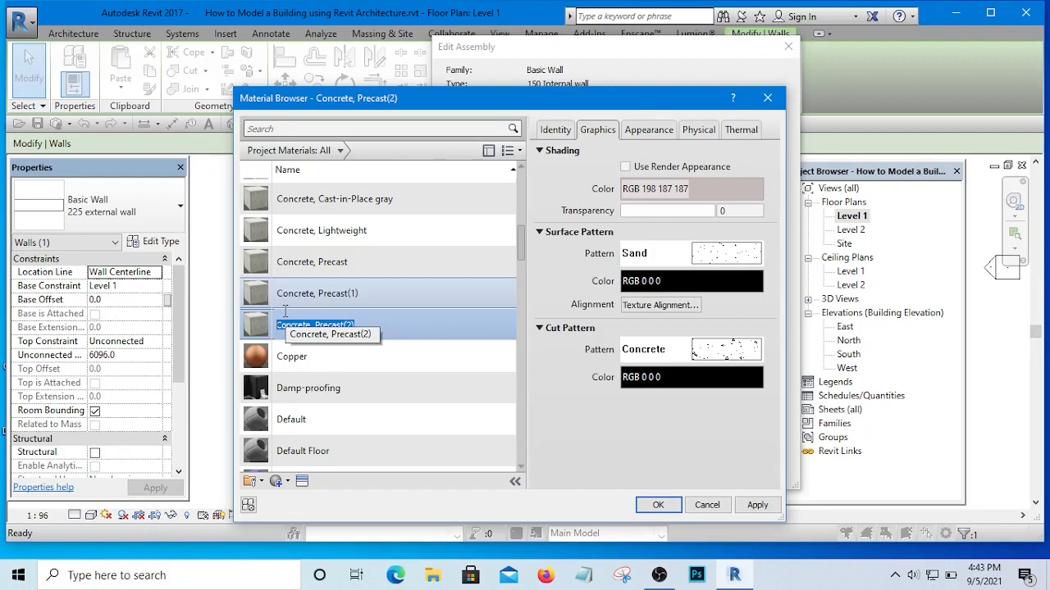
type("150mm")
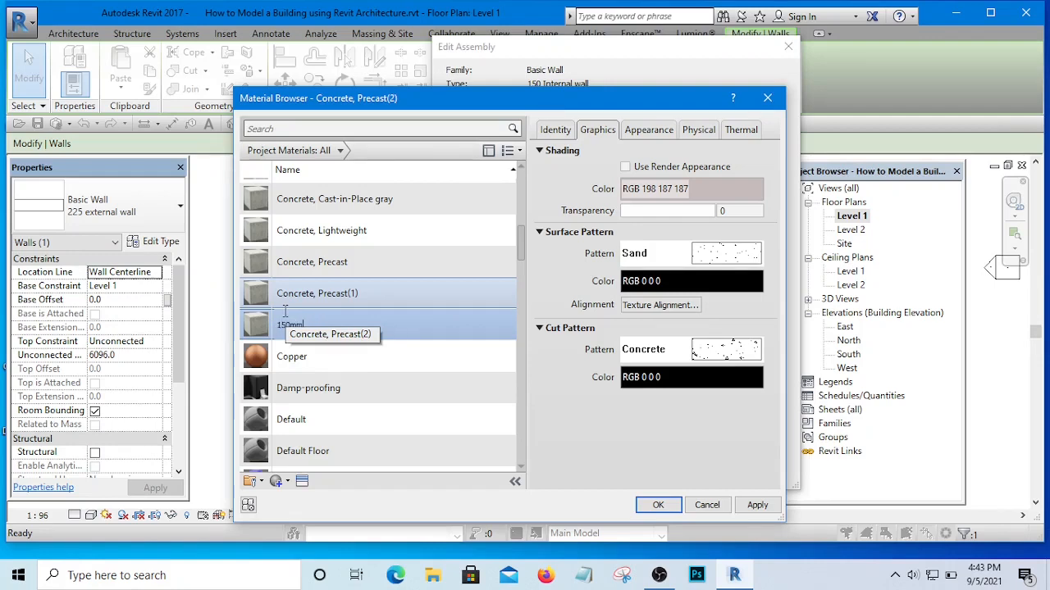
type(" wall")
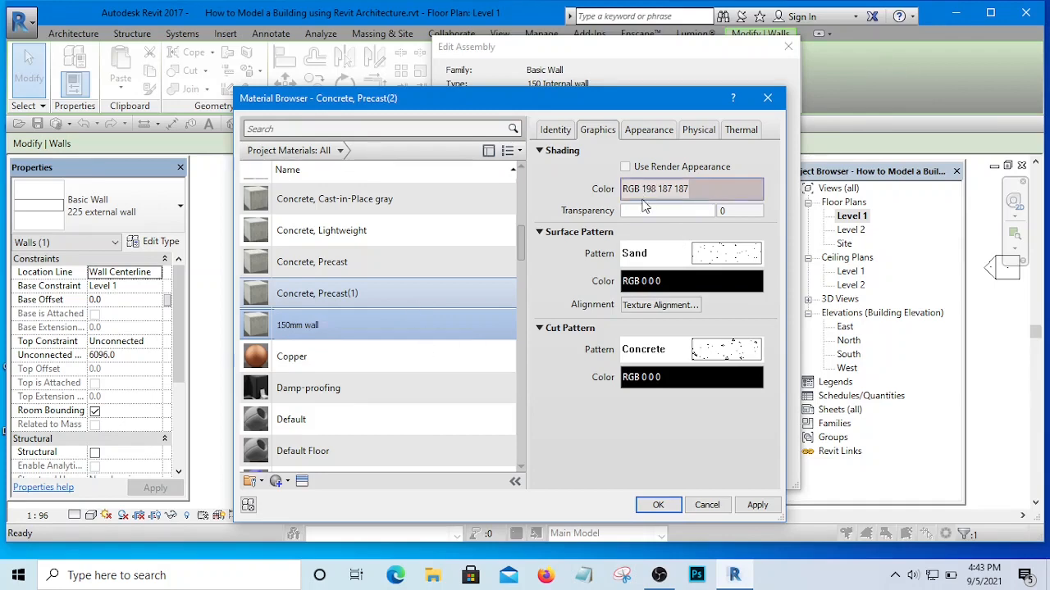
Remove the 150mm wall material's surface pattern and apply the material and the 150 Internal wall type to the interior wall.
left_click(720, 188)
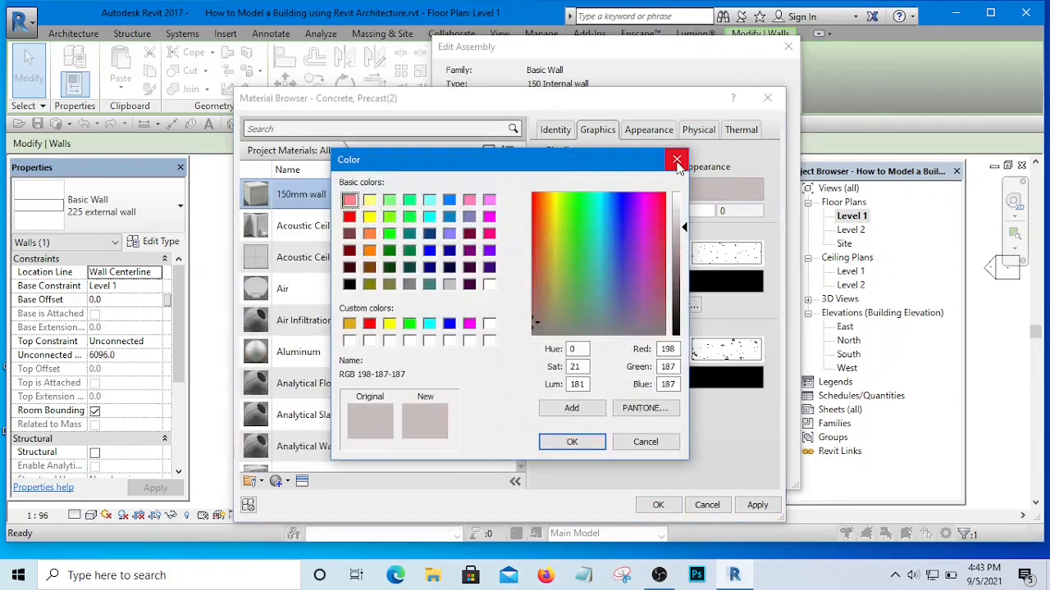
left_click(577, 439)
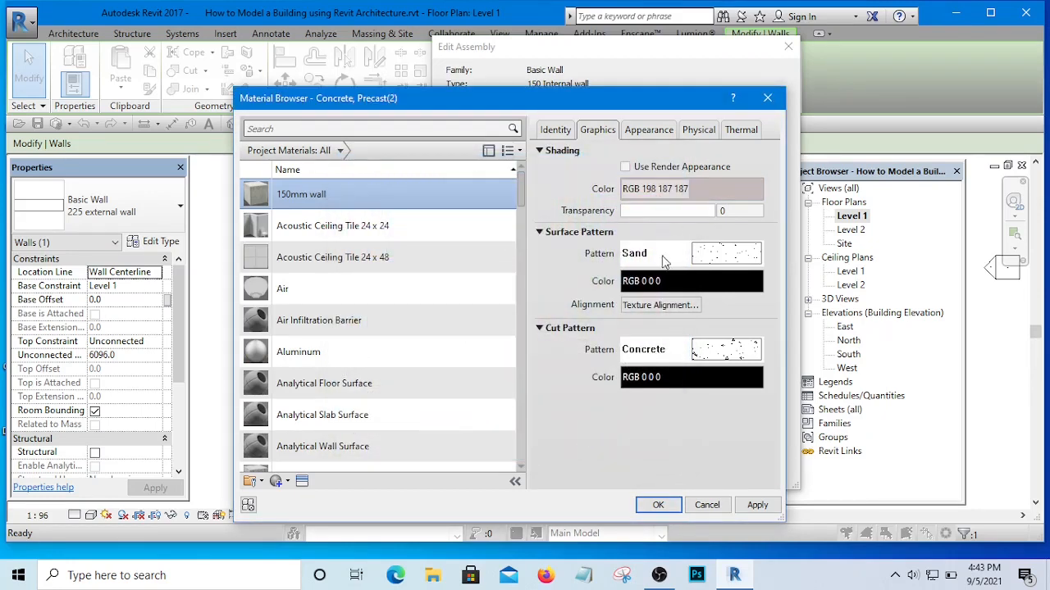
left_click(712, 257)
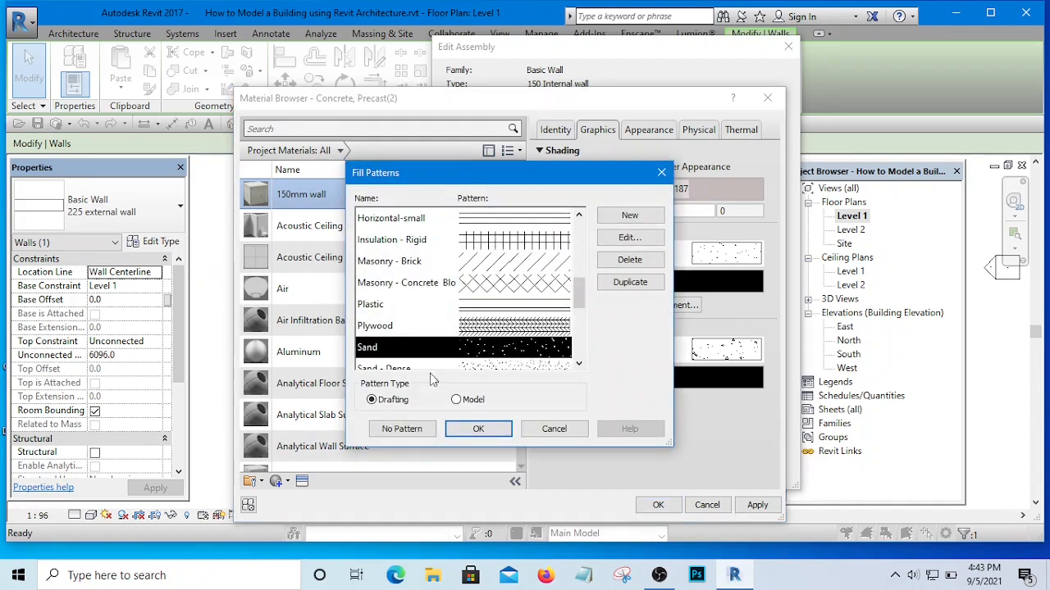
left_click(402, 431)
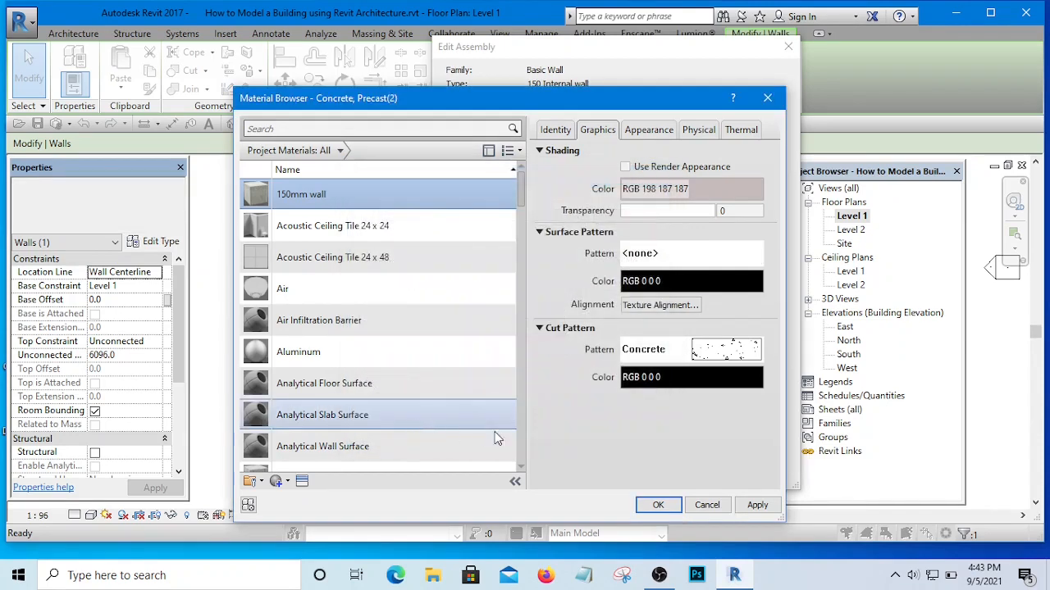
left_click(661, 505)
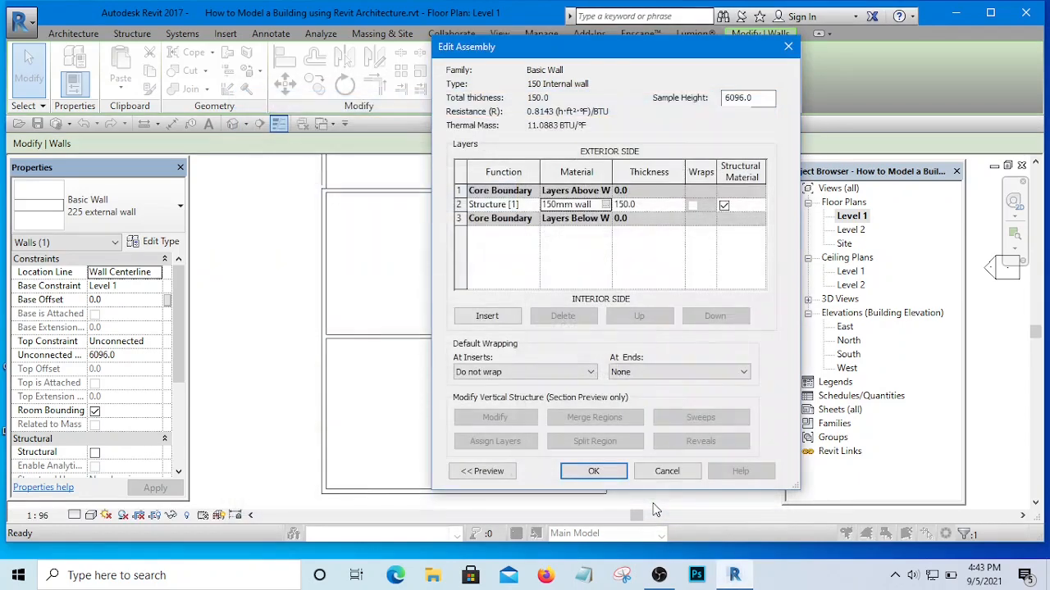
left_click(596, 474)
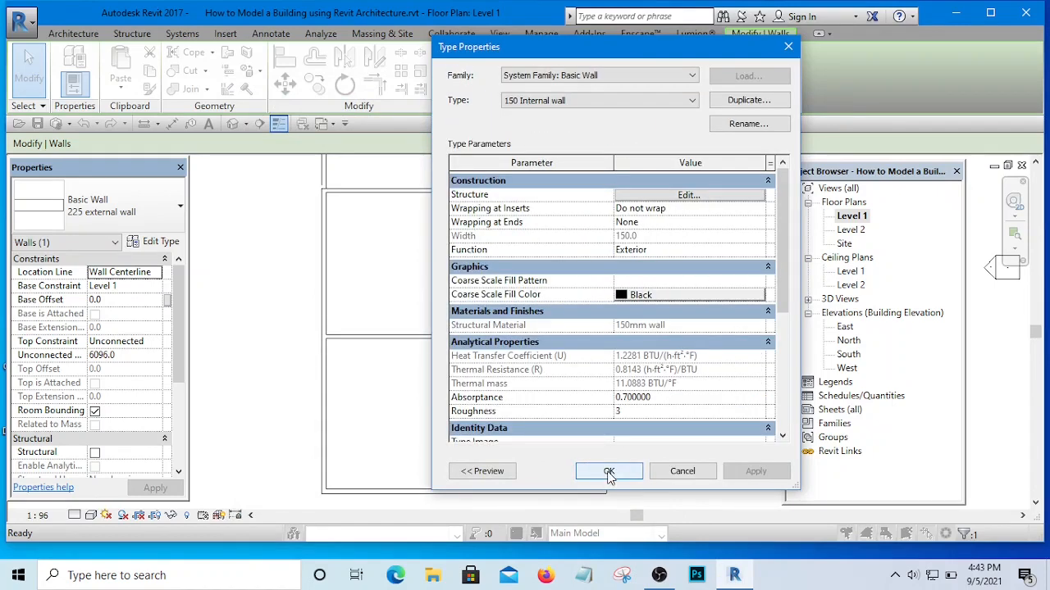
left_click(609, 473)
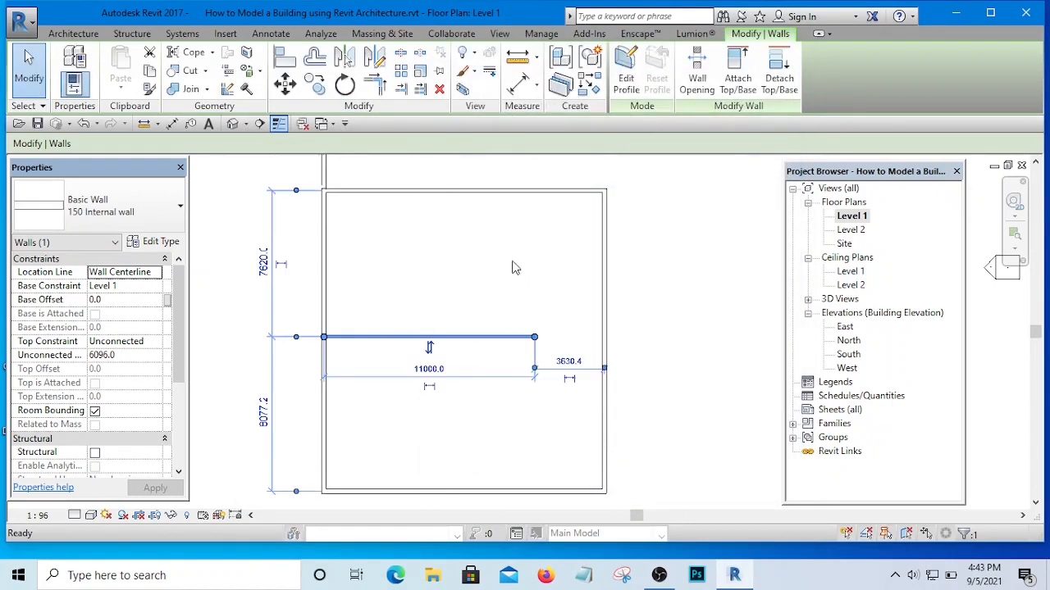
Add an aligned dimension across the interior wall's thickness.
left_click(514, 268)
scroll(426, 500, "up", 1)
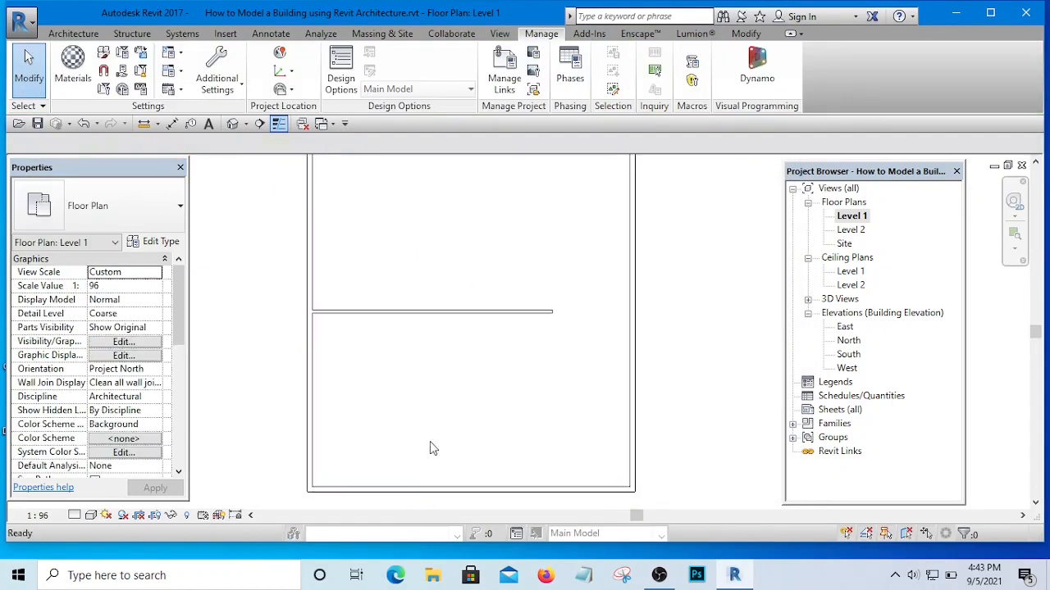
key("d")
key("i")
scroll(437, 326, "up", 4)
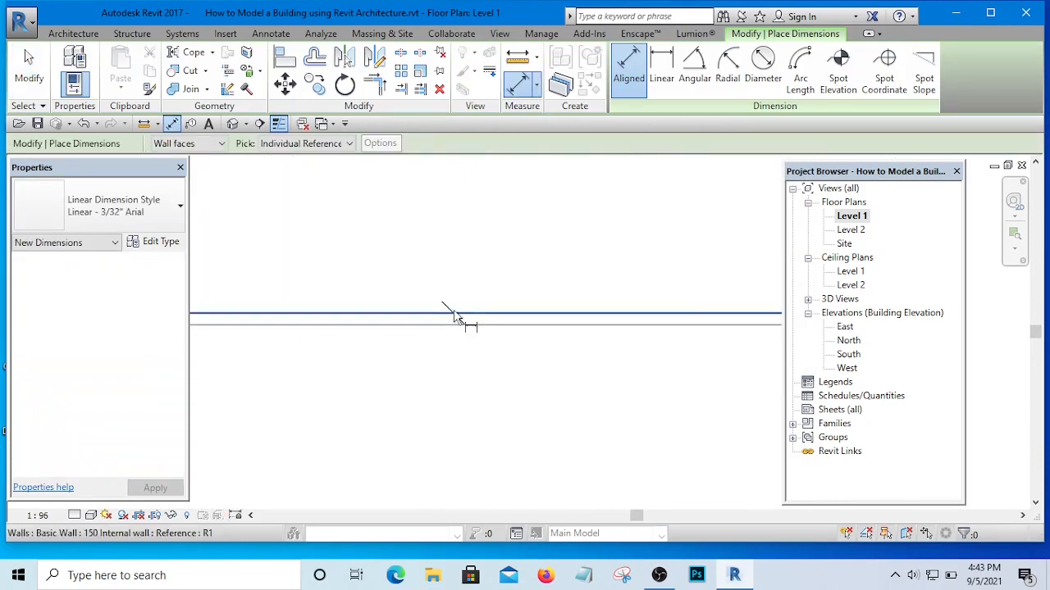
left_click(452, 313)
left_click(457, 324)
left_click(451, 408)
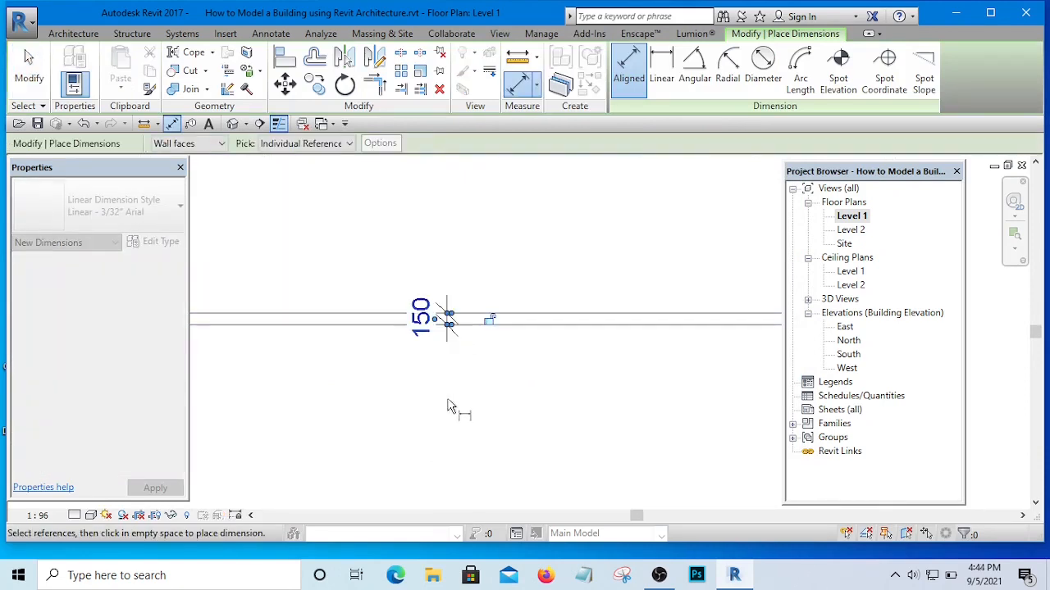
Add an aligned dimension across the thickness of the external wall that the interior wall meets.
scroll(492, 415, "down", 3)
scroll(435, 348, "up", 3)
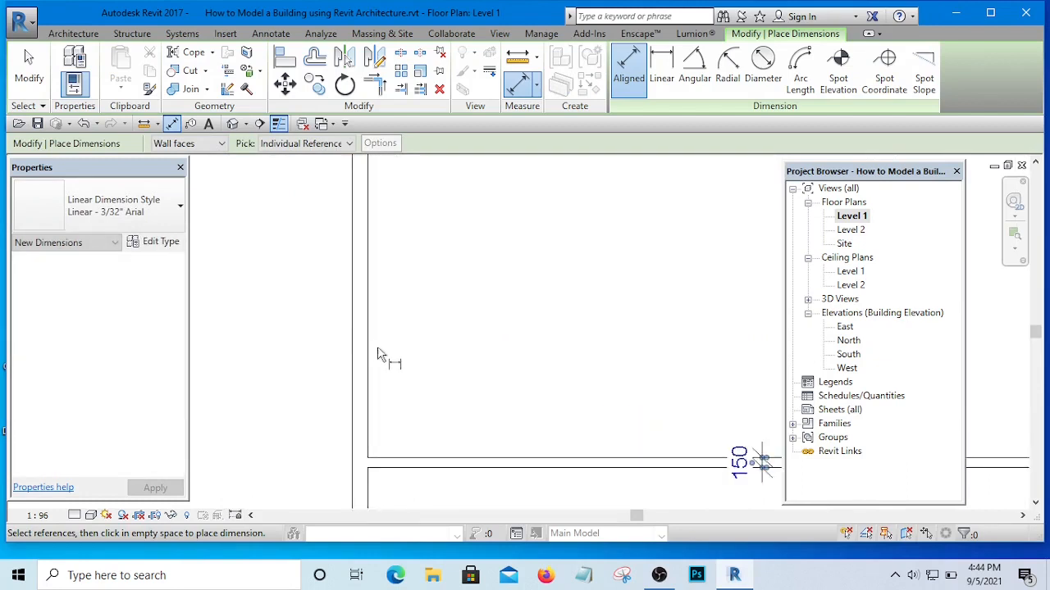
left_click(355, 363)
left_click(365, 367)
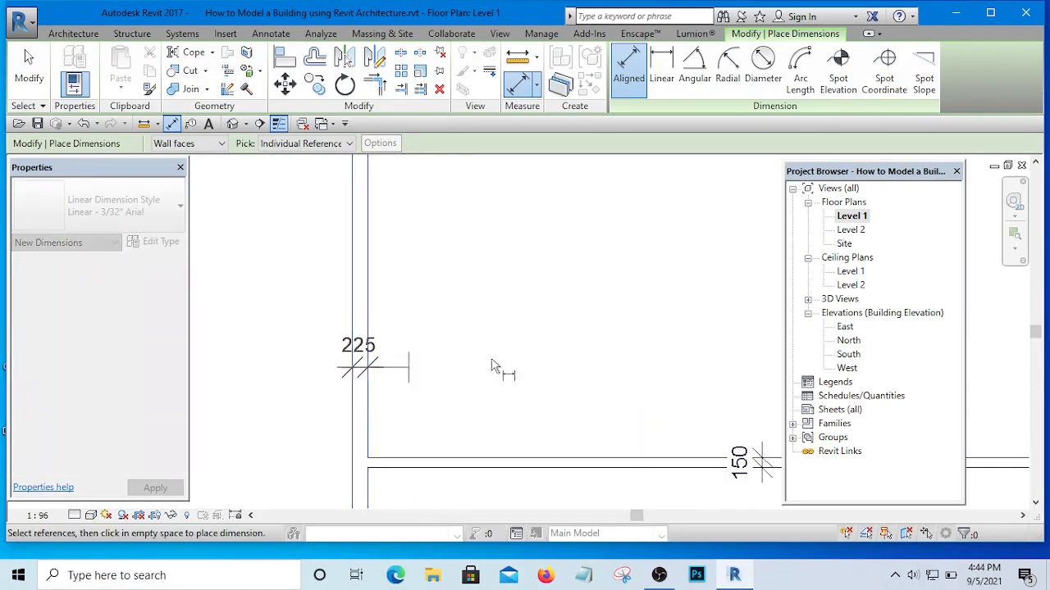
left_click(494, 366)
scroll(626, 276, "down", 2)
right_click(551, 255)
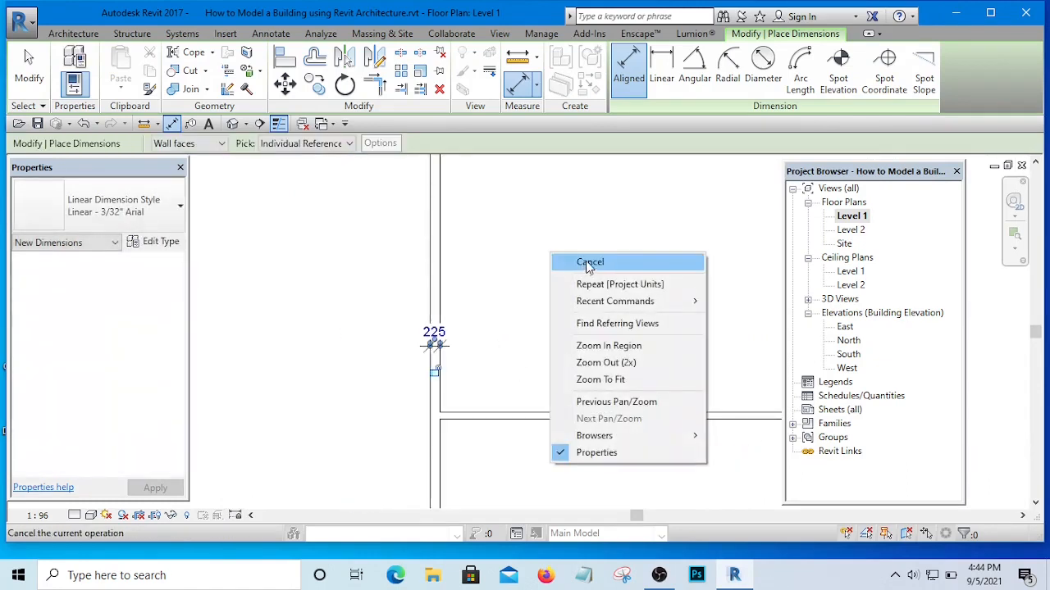
left_click(587, 264)
scroll(538, 329, "down", 3)
scroll(633, 320, "up", 3)
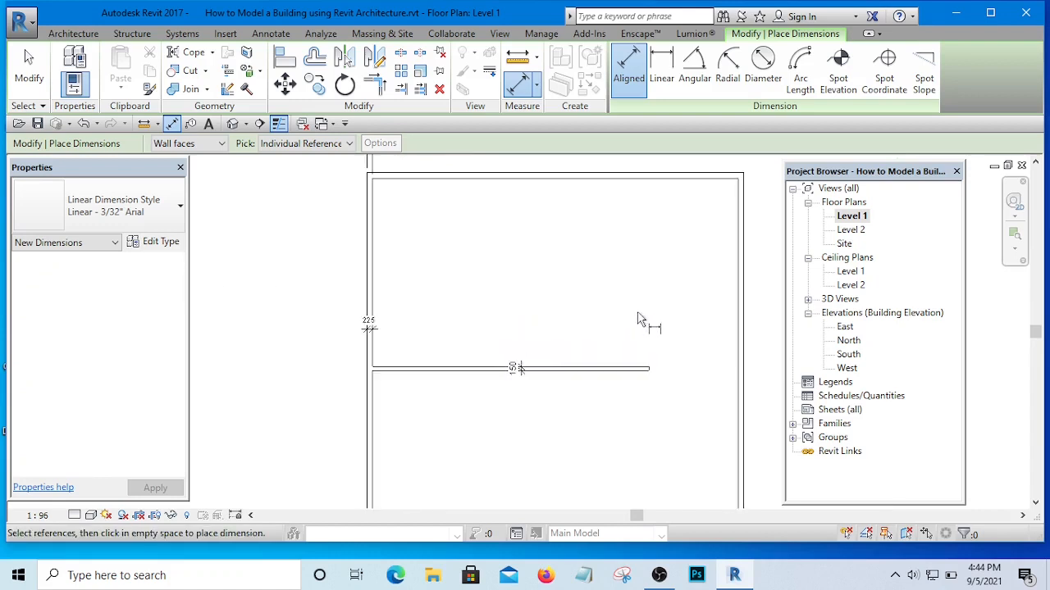
scroll(509, 298, "up", 1)
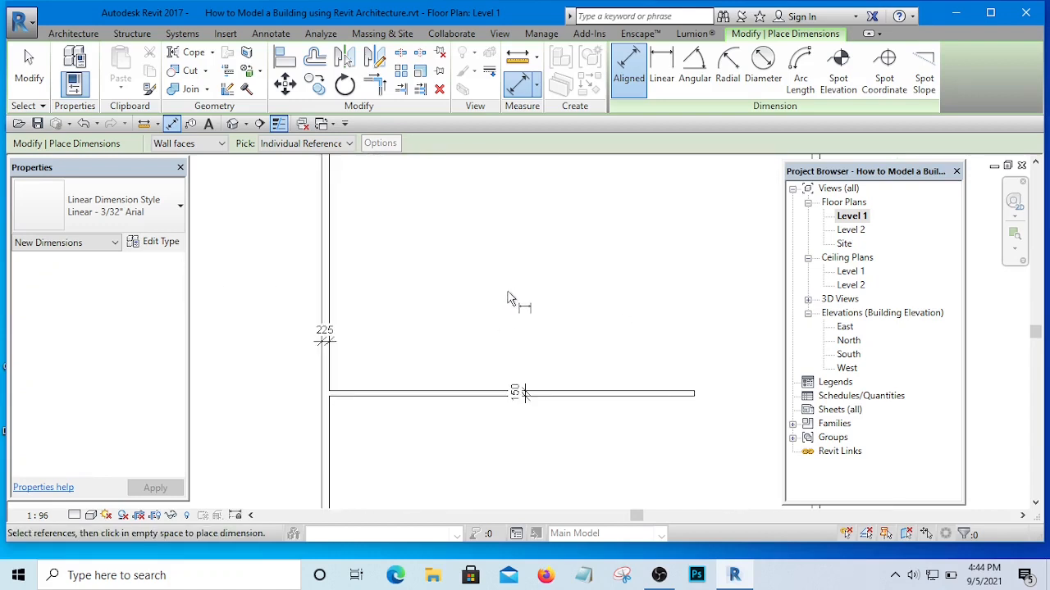
End dimensioning and examine the thickness dimensions of the interior wall and of the external wall it meets.
right_click(511, 284)
left_click(561, 295)
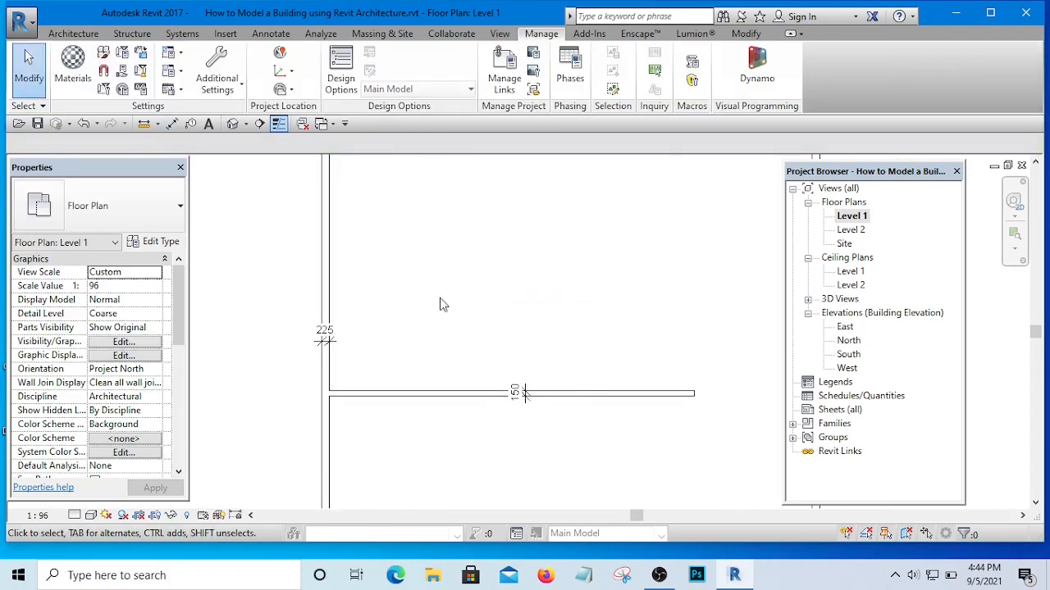
scroll(438, 302, "down", 3)
scroll(438, 328, "up", 4)
scroll(530, 274, "up", 3)
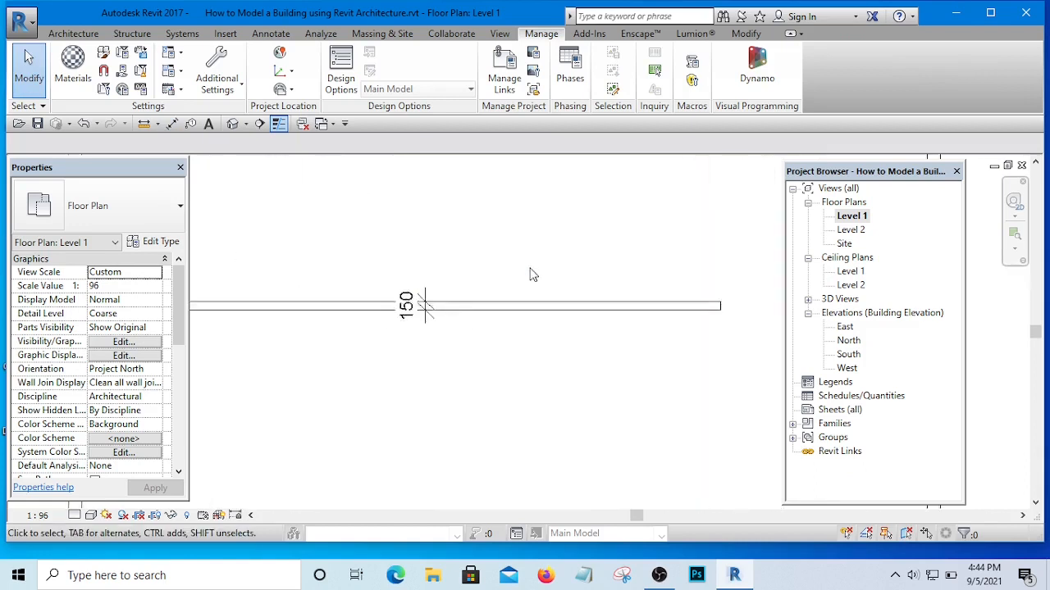
scroll(593, 335, "down", 4)
scroll(572, 368, "up", 1)
scroll(557, 335, "up", 2)
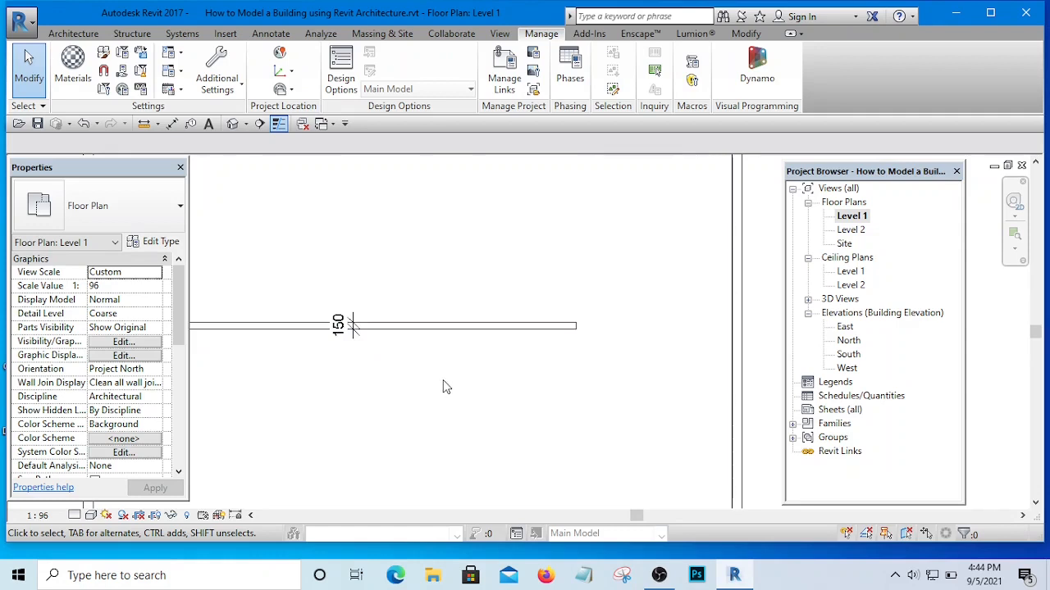
scroll(441, 378, "down", 4)
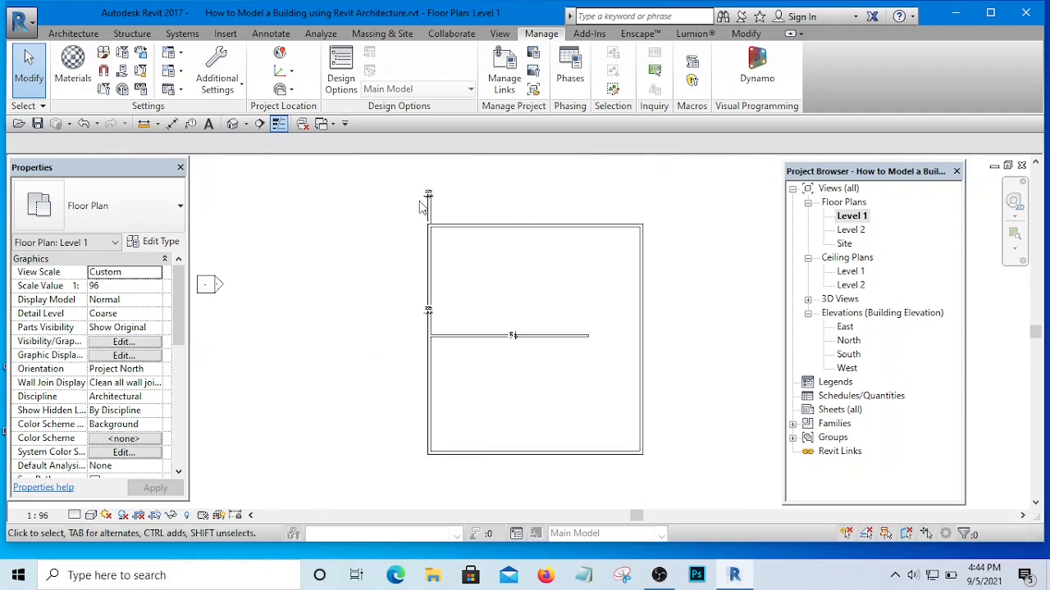
scroll(434, 197, "up", 3)
scroll(399, 265, "down", 1)
scroll(391, 282, "down", 2)
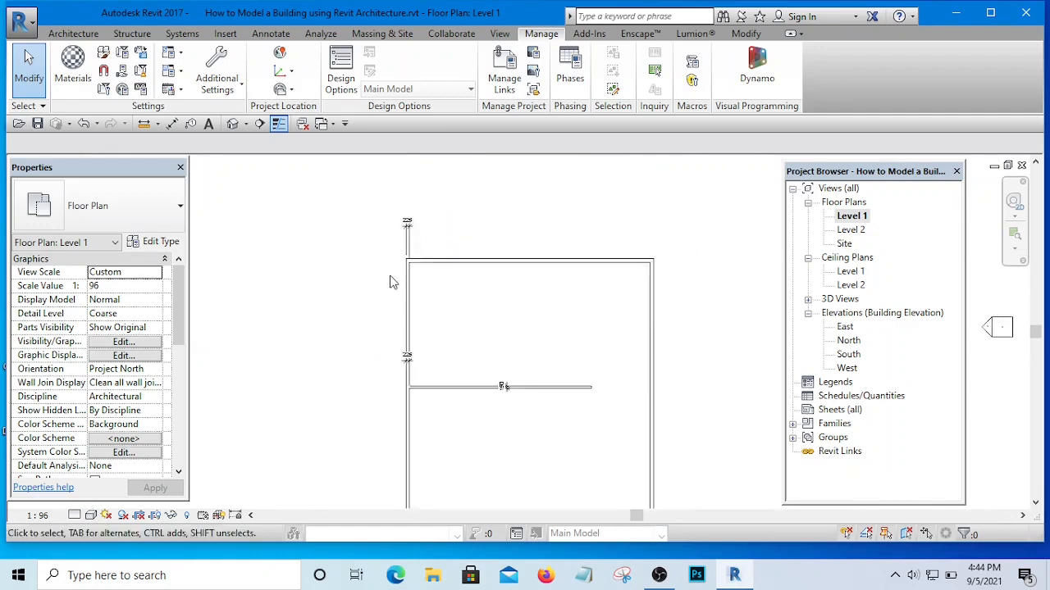
scroll(446, 401, "down", 1)
scroll(402, 352, "up", 8)
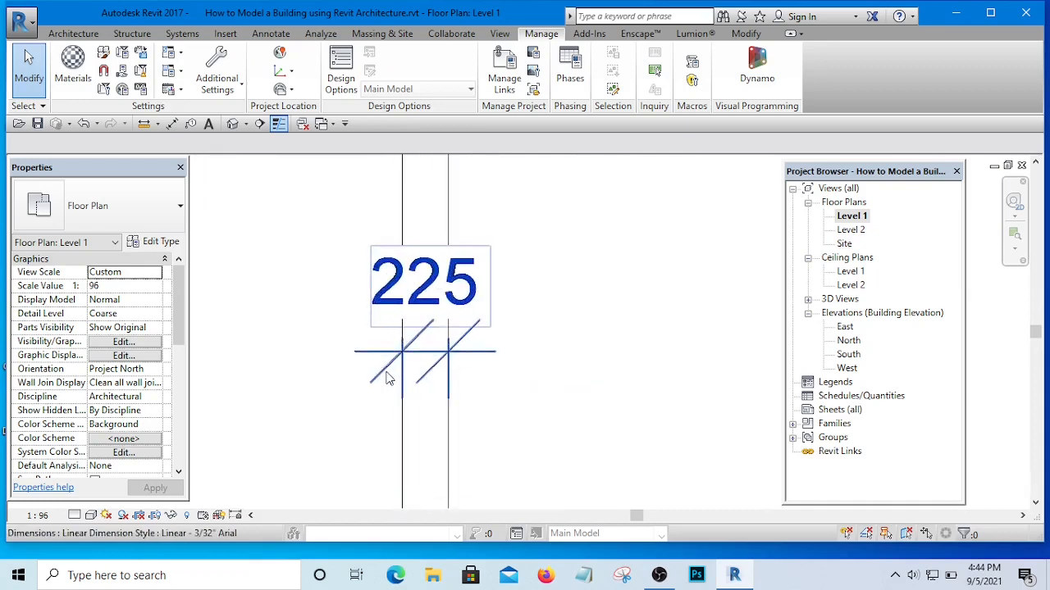
scroll(328, 364, "down", 1)
scroll(460, 342, "down", 1)
scroll(525, 297, "down", 1)
scroll(522, 298, "down", 2)
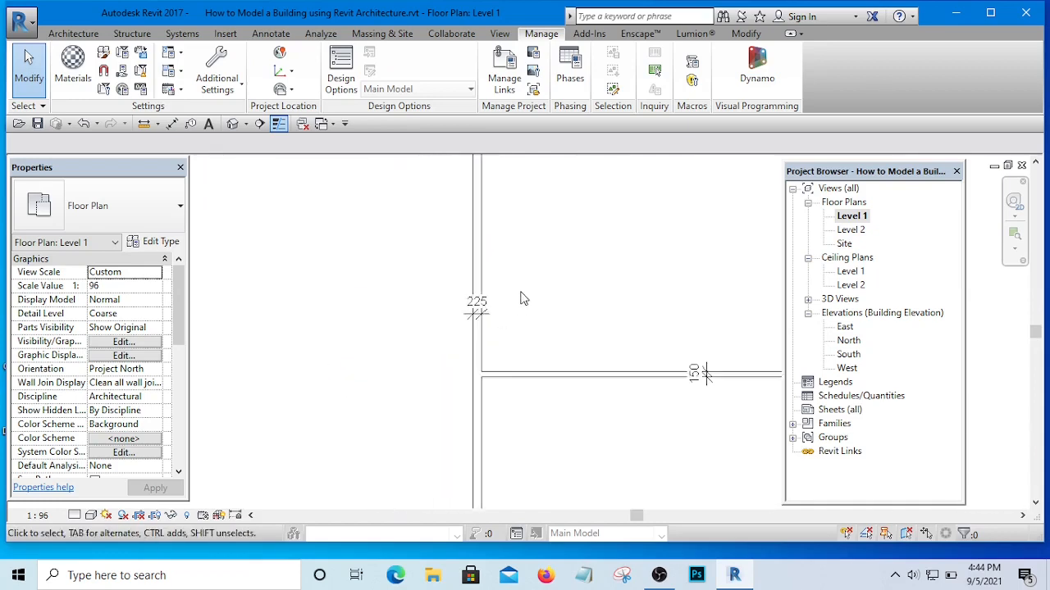
Examine the tick marks and text of the external wall thickness dimension above the plan's upper-left corner.
scroll(523, 299, "down", 3)
scroll(510, 240, "up", 1)
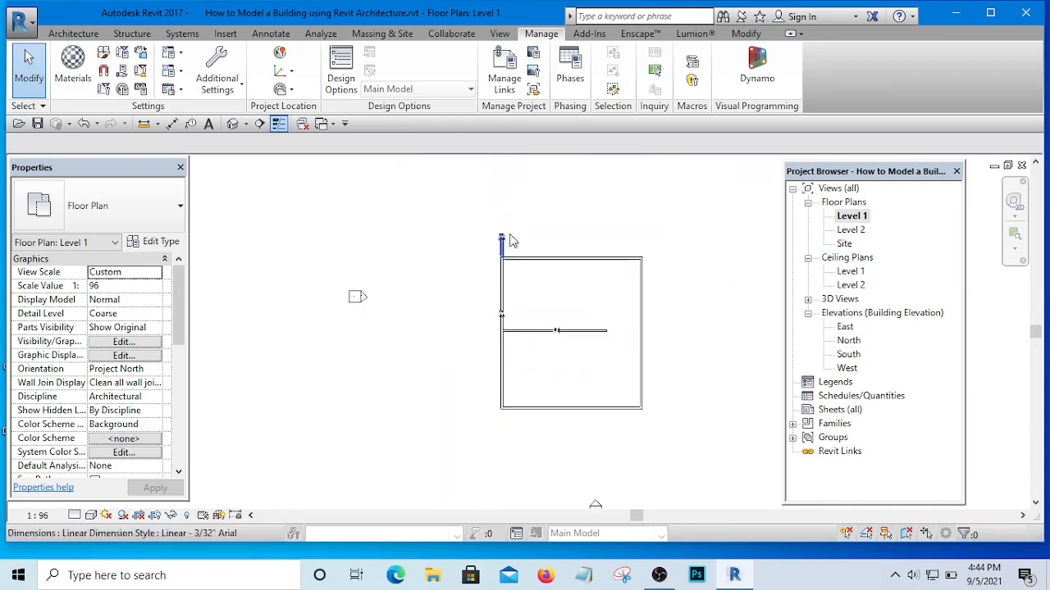
scroll(505, 238, "up", 4)
scroll(454, 344, "up", 1)
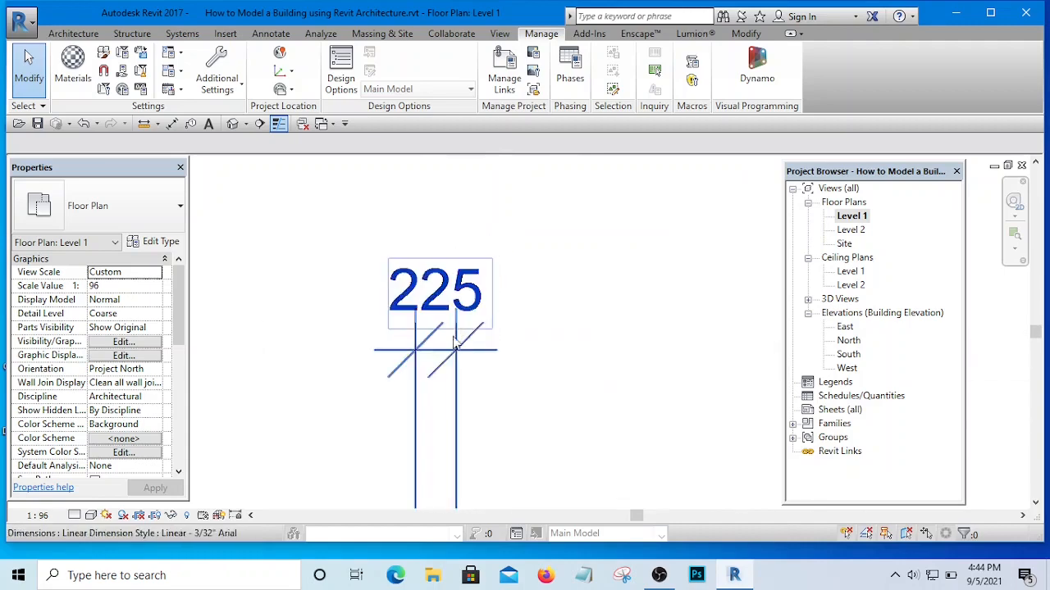
scroll(445, 368, "up", 2)
scroll(352, 311, "down", 2)
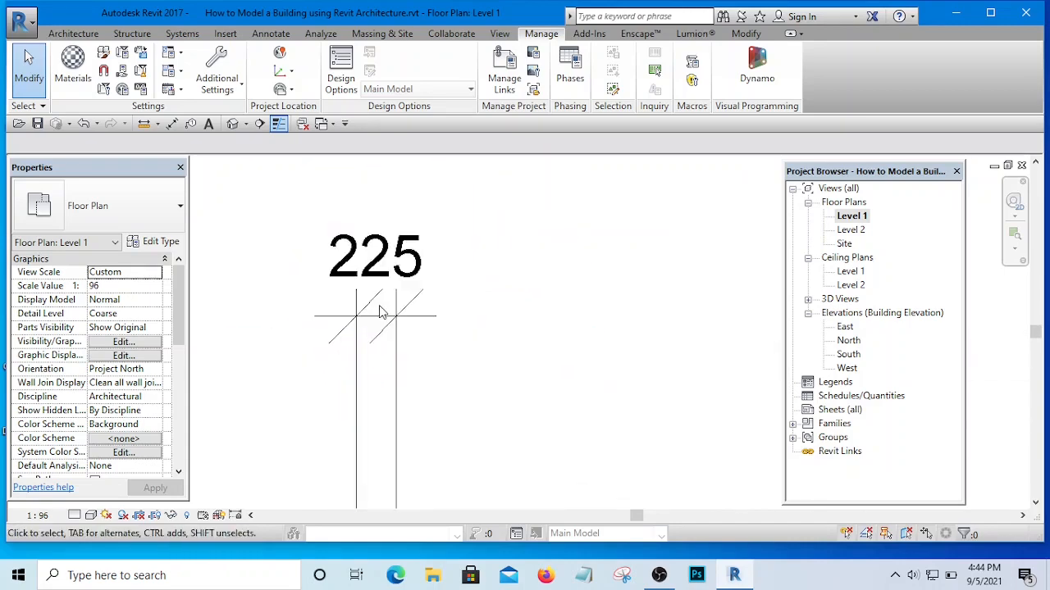
scroll(379, 312, "up", 5)
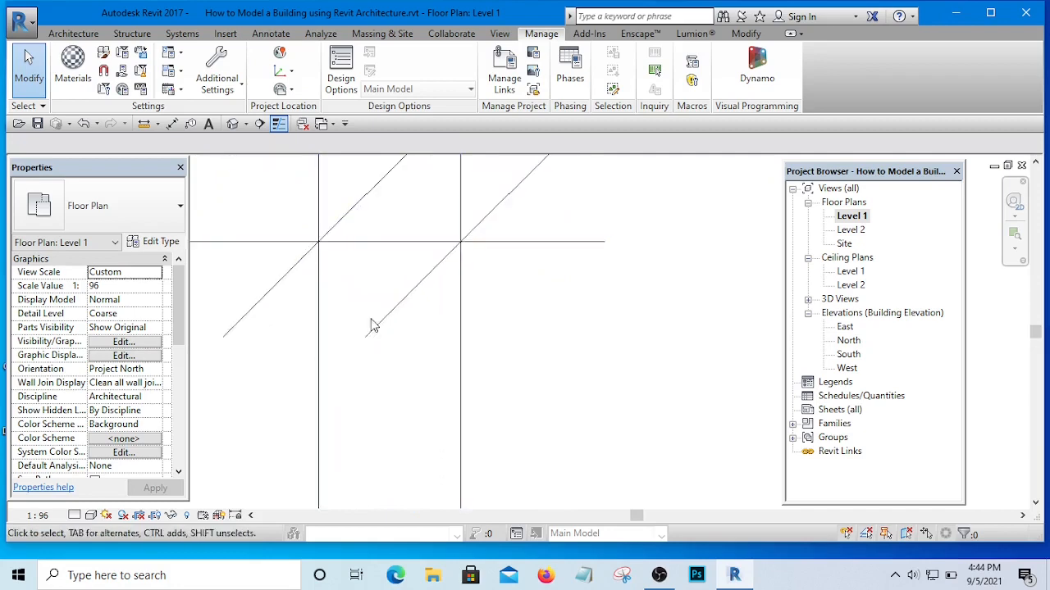
scroll(366, 357, "down", 3)
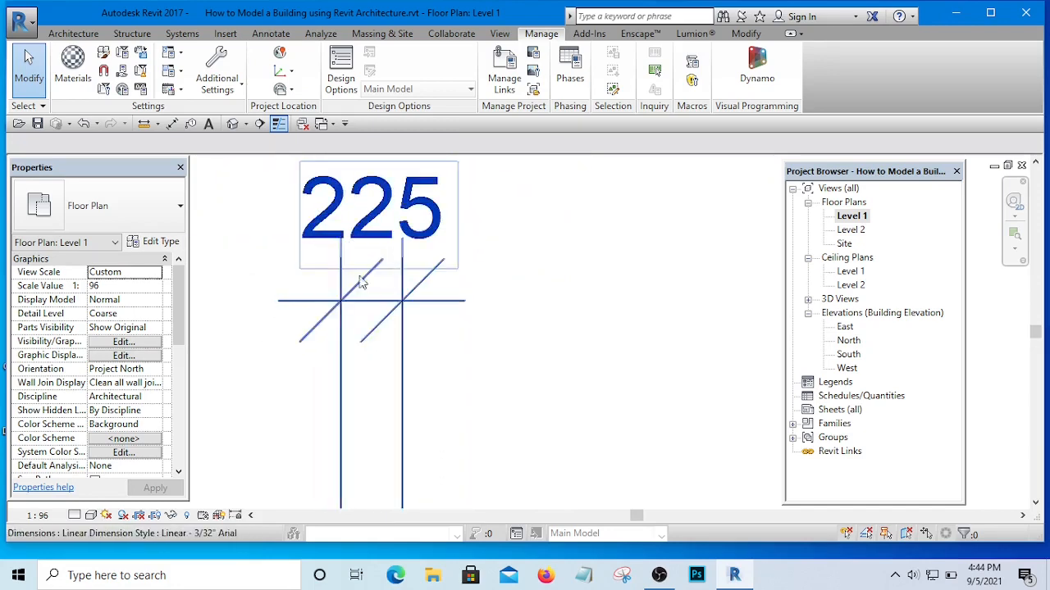
scroll(405, 275, "down", 6)
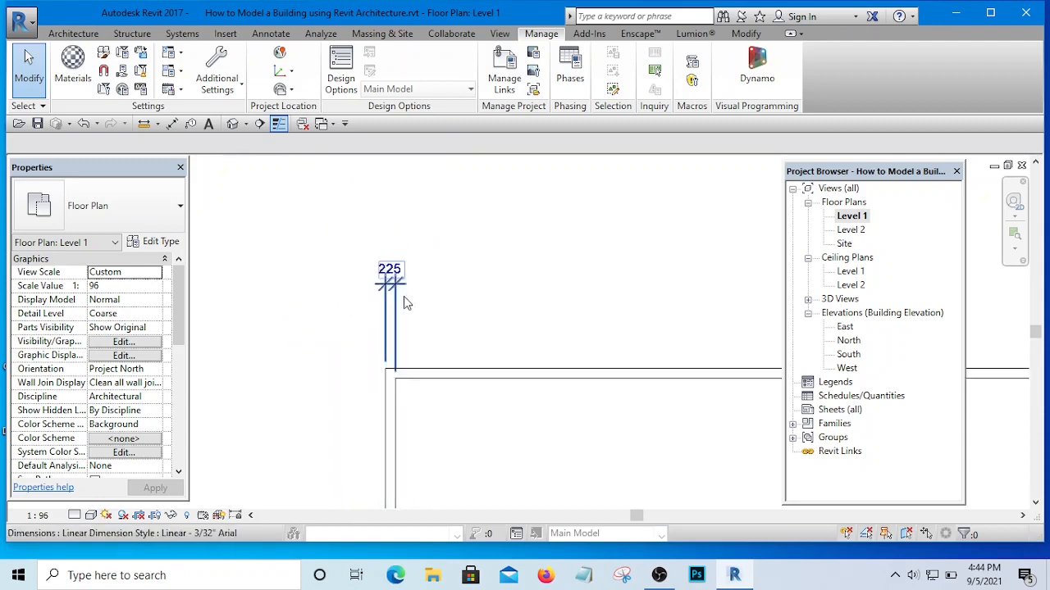
scroll(443, 323, "up", 3)
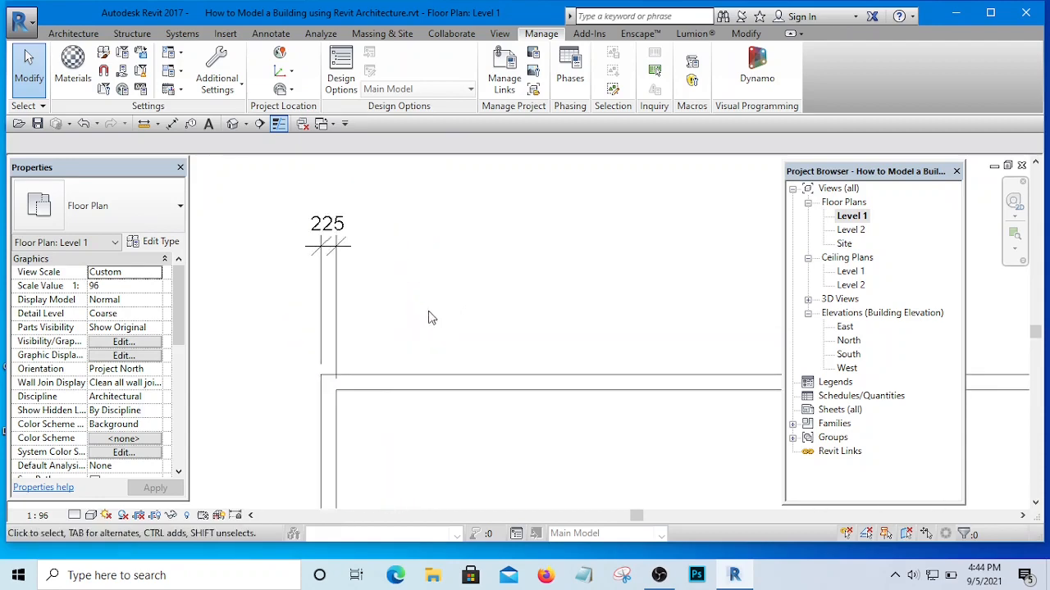
scroll(348, 250, "up", 2)
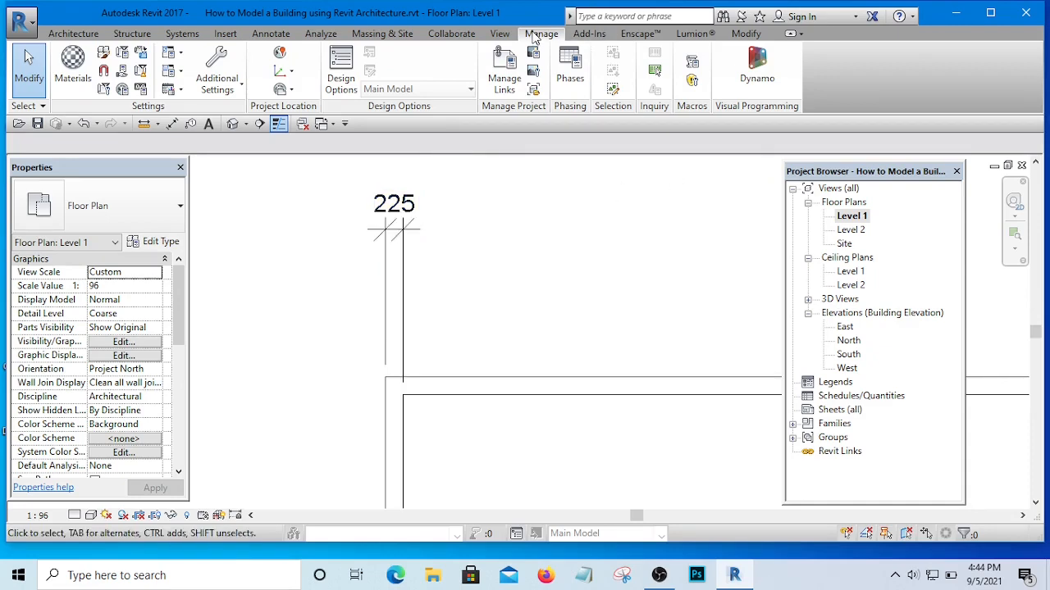
In the arrowhead settings, duplicate the Diagonal 3/64" type and name the copy Diagonal 1mm.
left_click(212, 78)
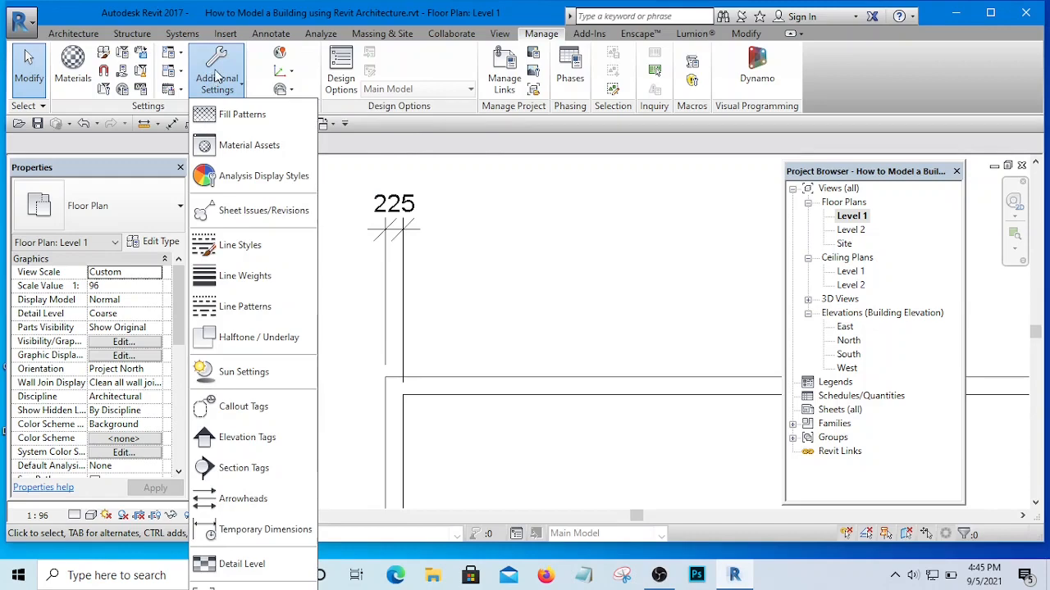
left_click(218, 82)
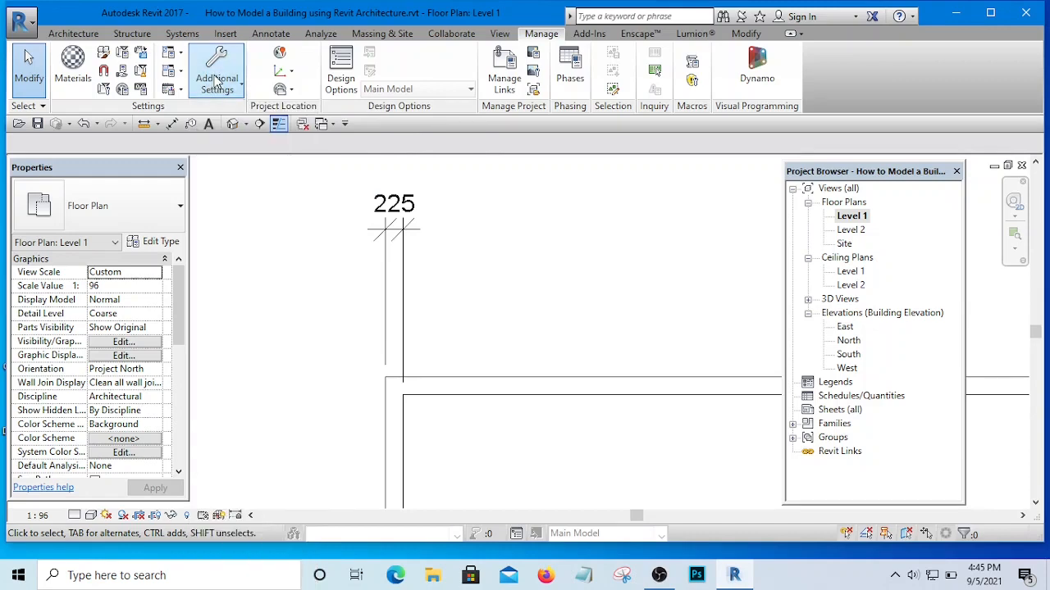
left_click(217, 82)
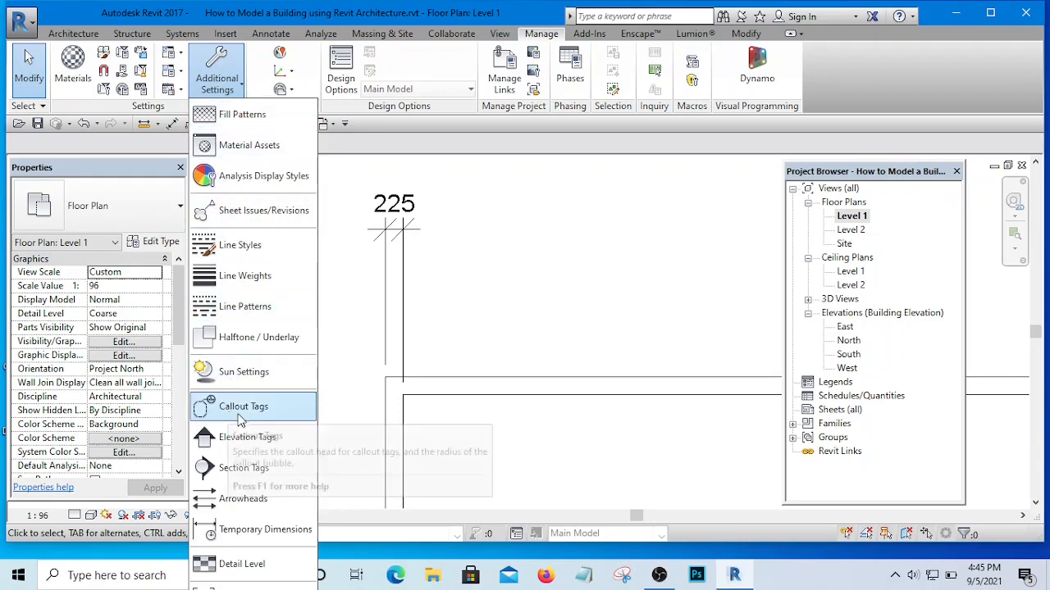
left_click(232, 502)
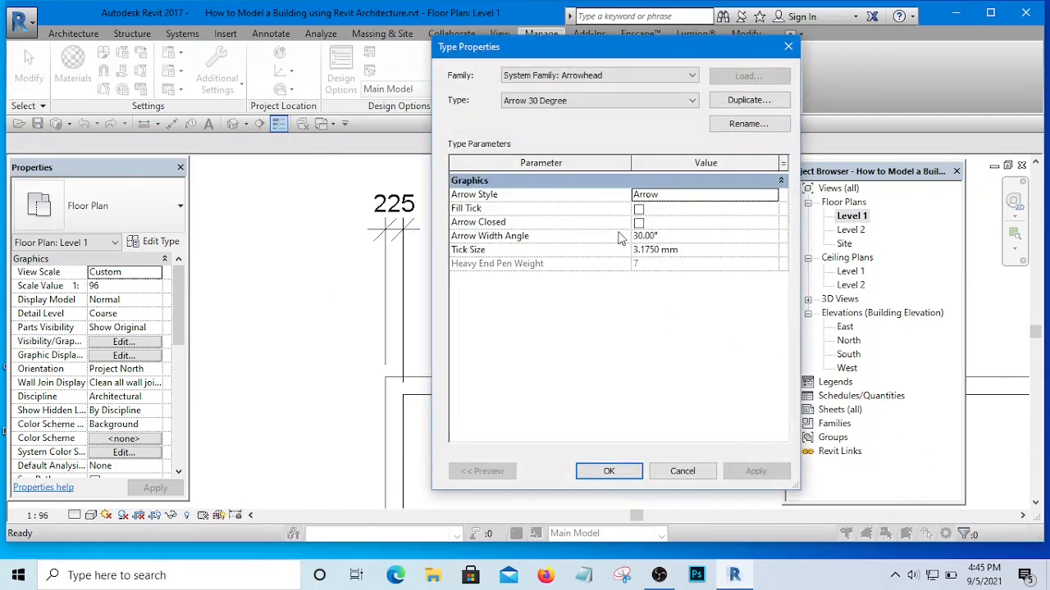
left_click(588, 100)
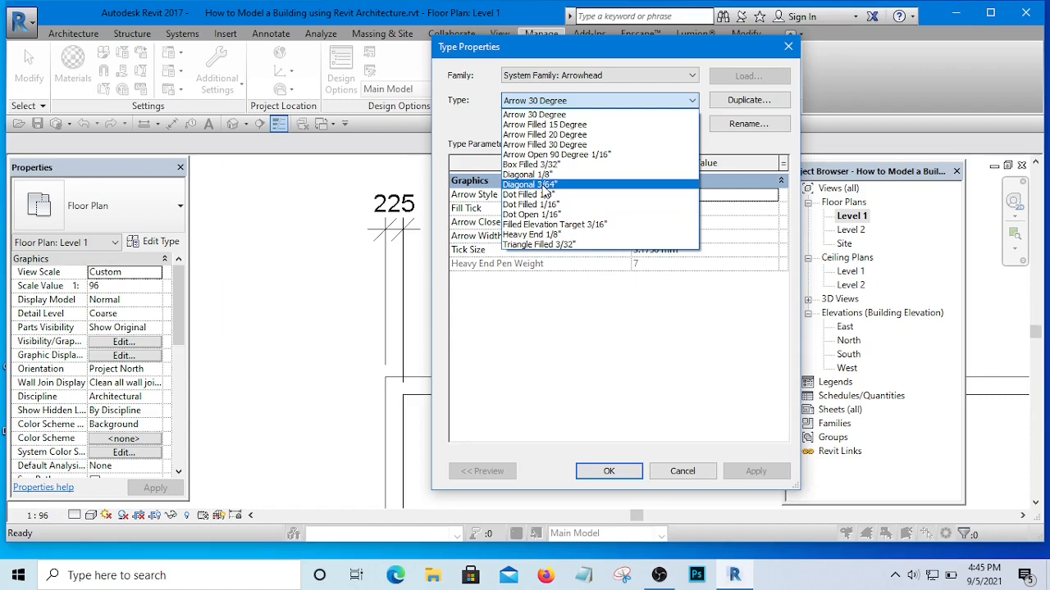
left_click(545, 186)
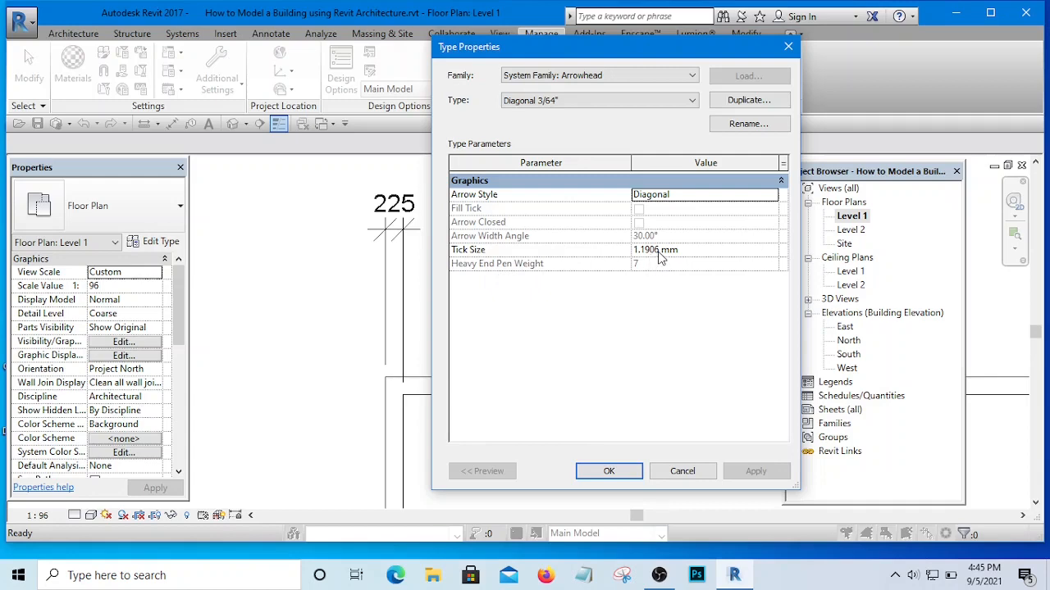
left_click(745, 101)
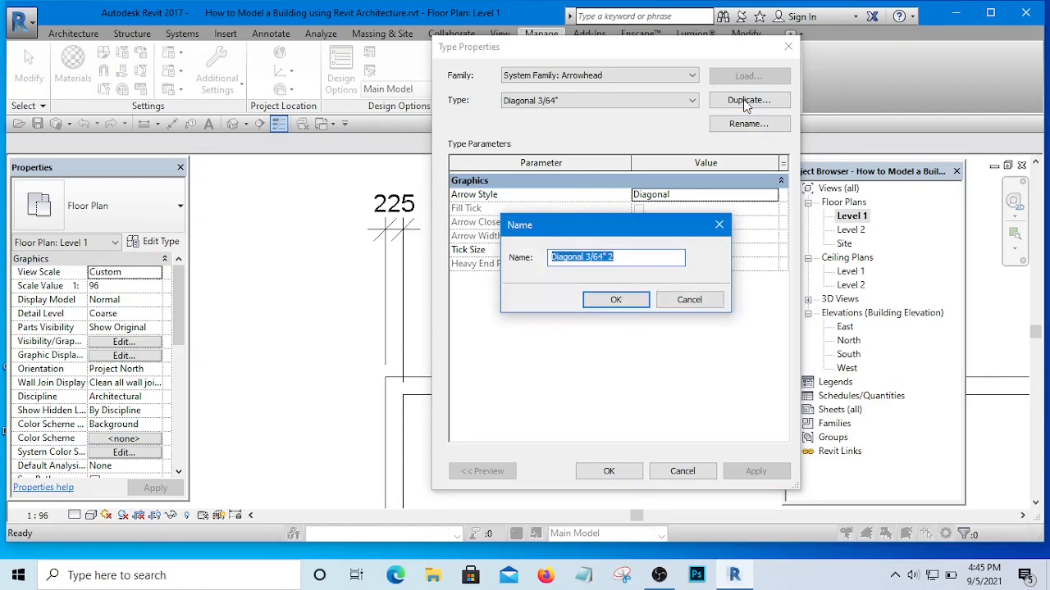
left_click_drag(619, 260, 585, 261)
type("1")
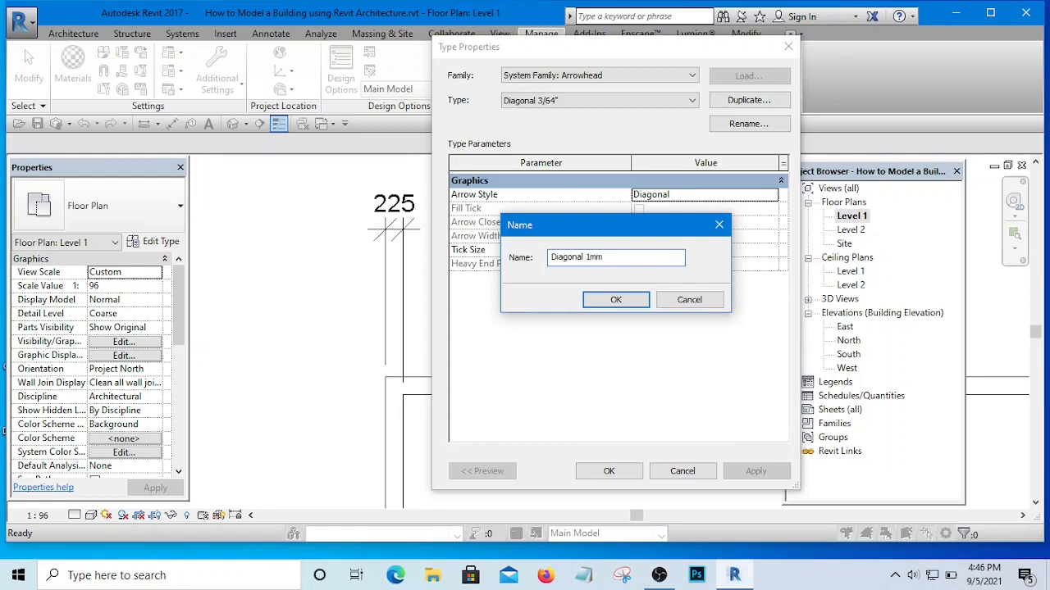
type("mm")
left_click(615, 299)
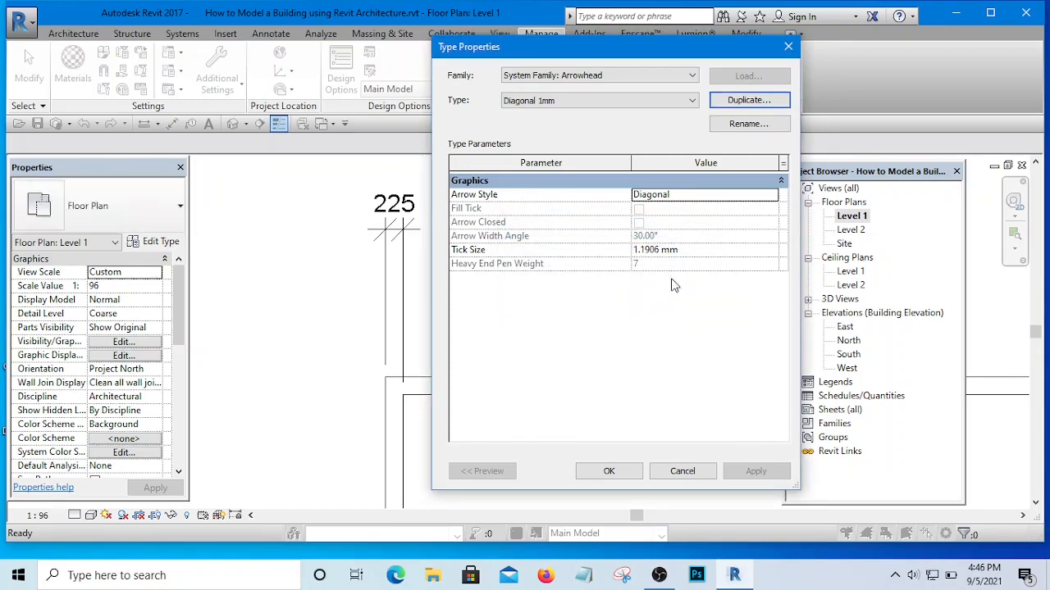
Set the tick size of the Diagonal 1mm arrowhead type to 1 mm and accept the type properties.
left_click(662, 250)
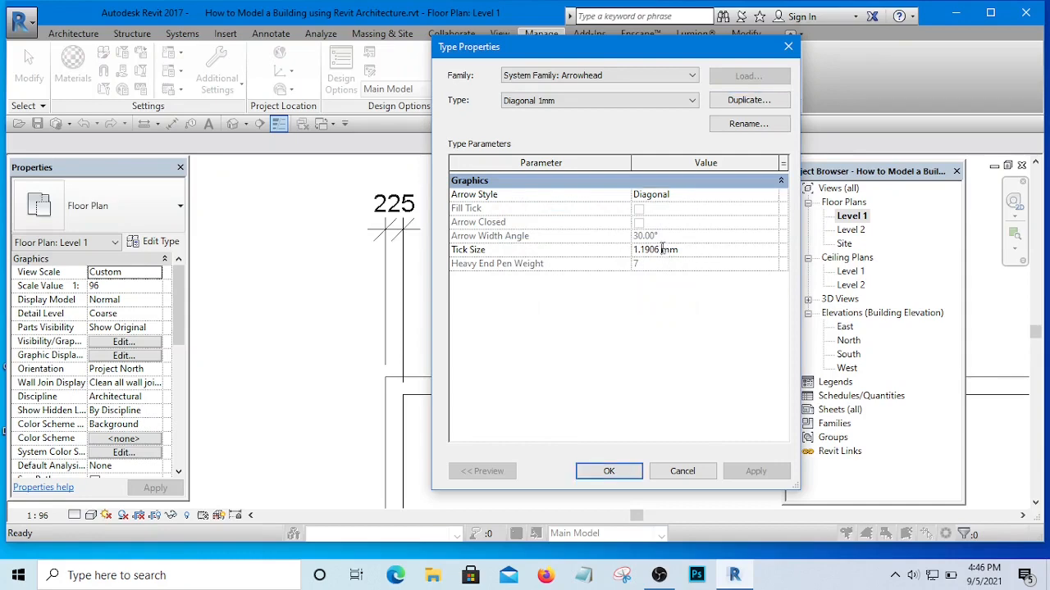
key("BackSpace")
key("BackSpace")
key("BackSpace")
key("BackSpace")
left_click(629, 472)
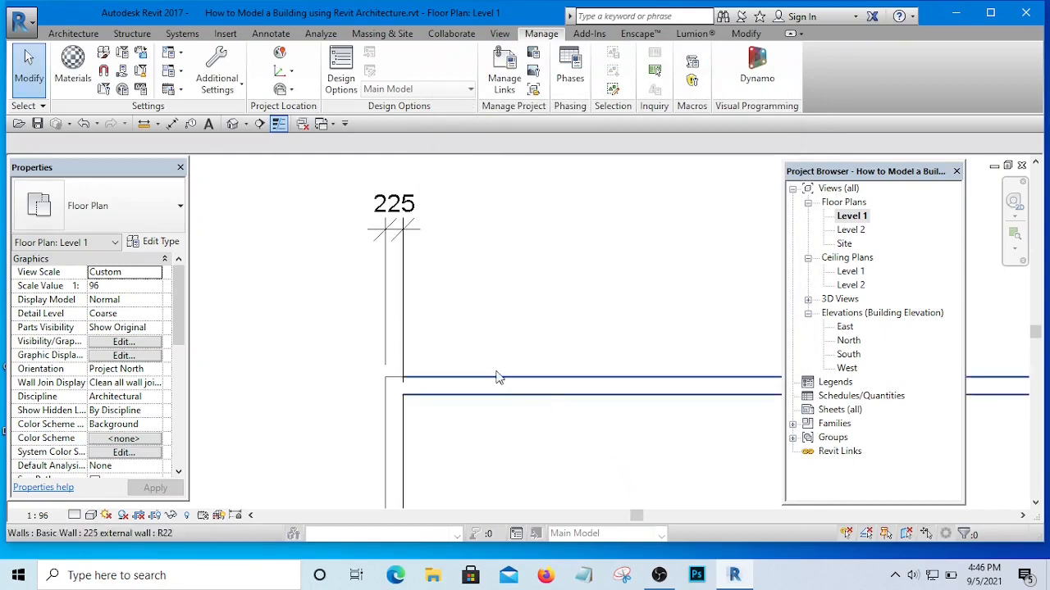
Duplicate the Linear - 3/32" Arial type of the external wall dimension above the plan's corner and name the copy Room Dim.
scroll(513, 246, "down", 2)
scroll(402, 246, "up", 4)
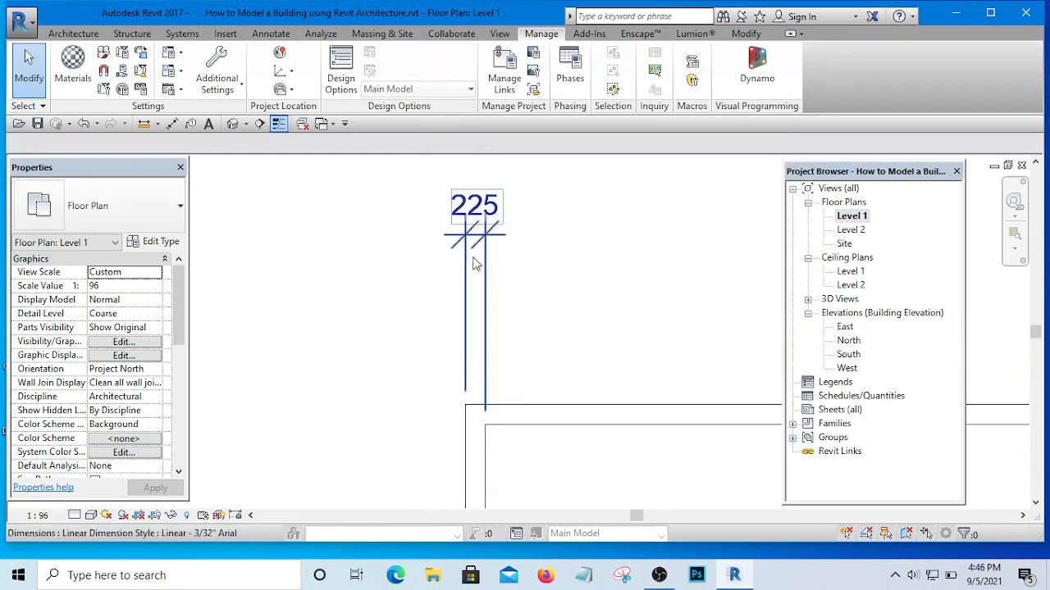
scroll(506, 251, "down", 2)
scroll(422, 328, "up", 3)
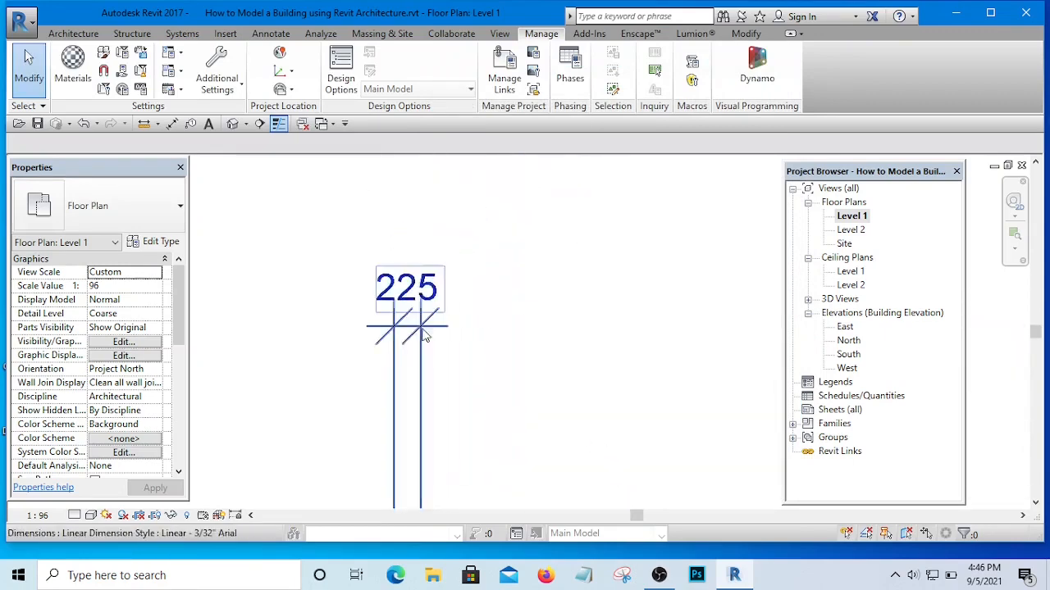
left_click_drag(506, 289, 340, 391)
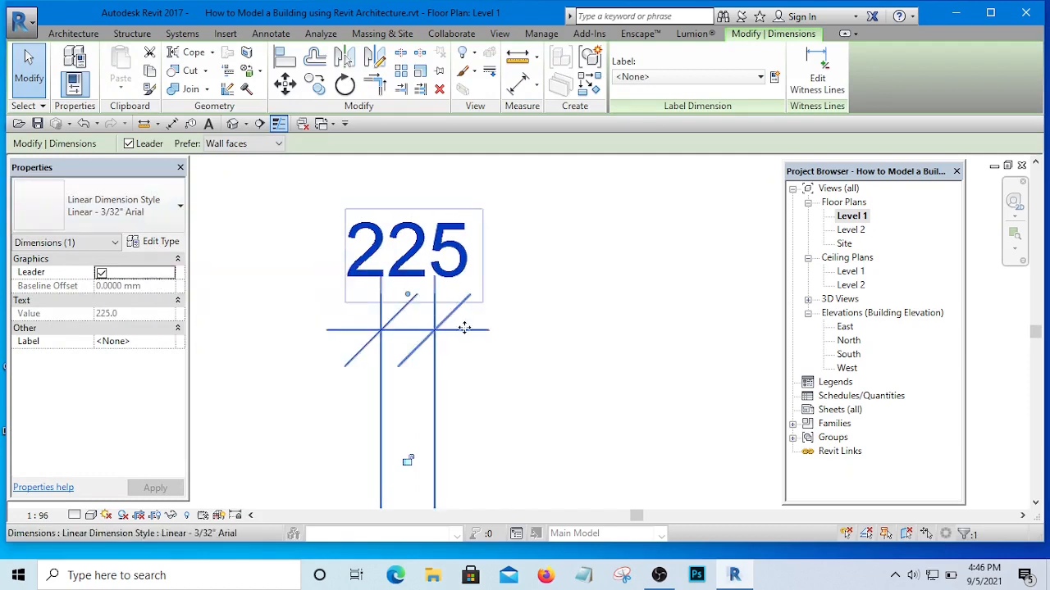
left_click(154, 244)
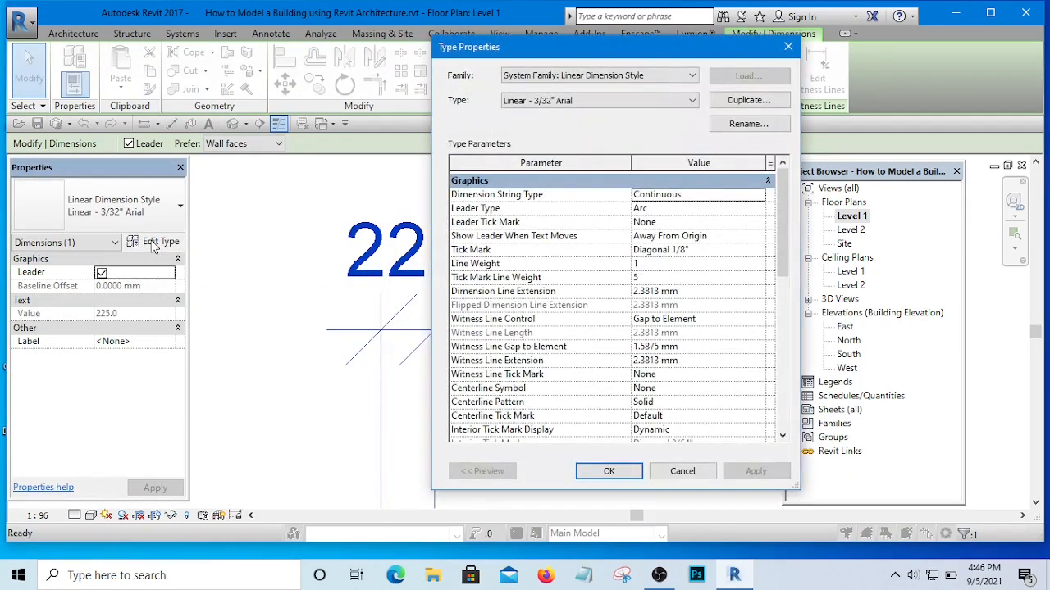
left_click(747, 101)
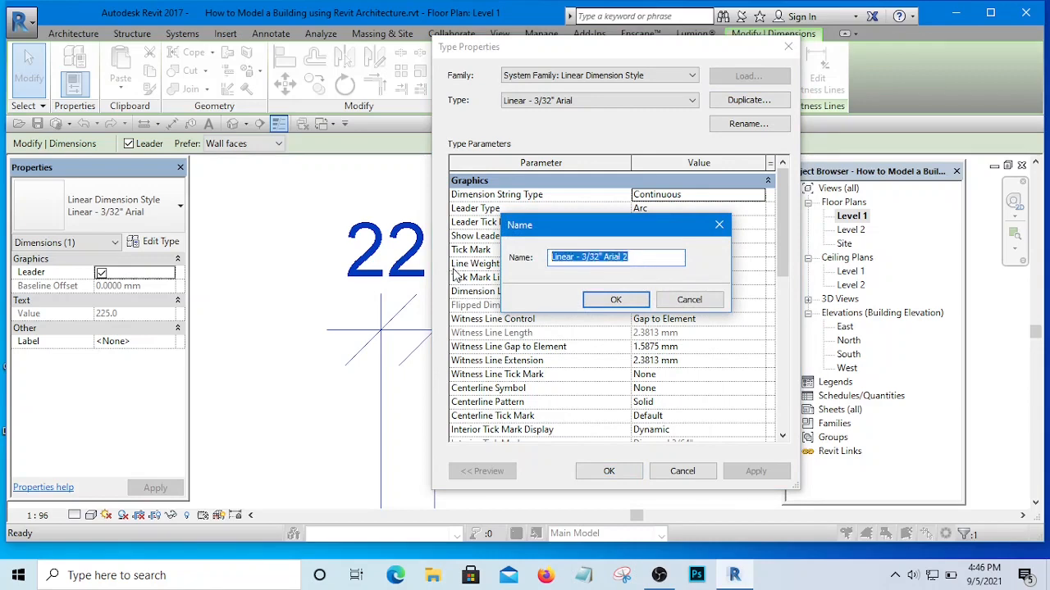
key("BackSpace")
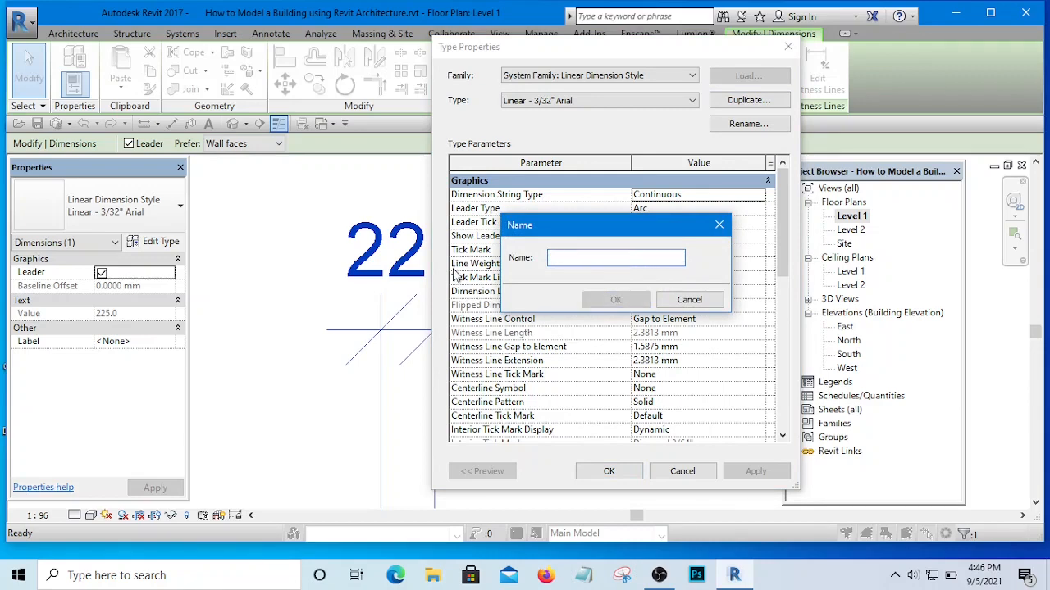
type("Room Di")
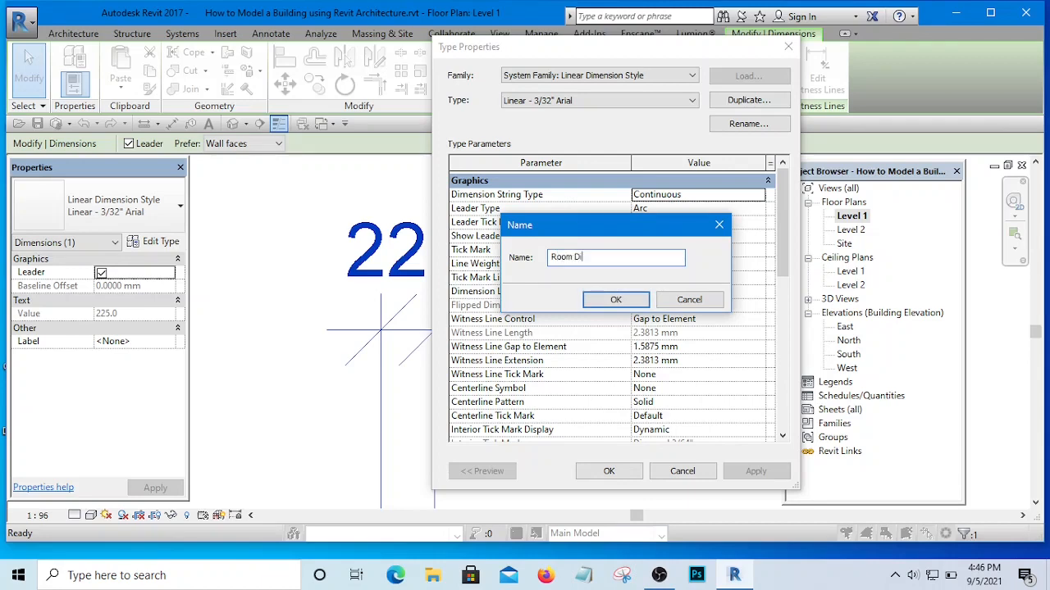
type("m")
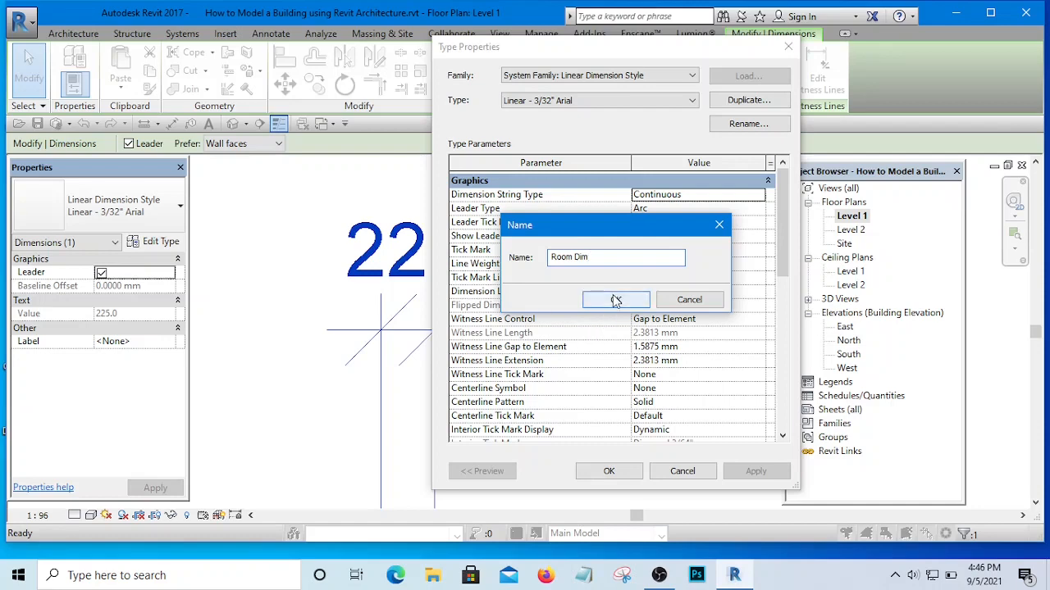
left_click(615, 300)
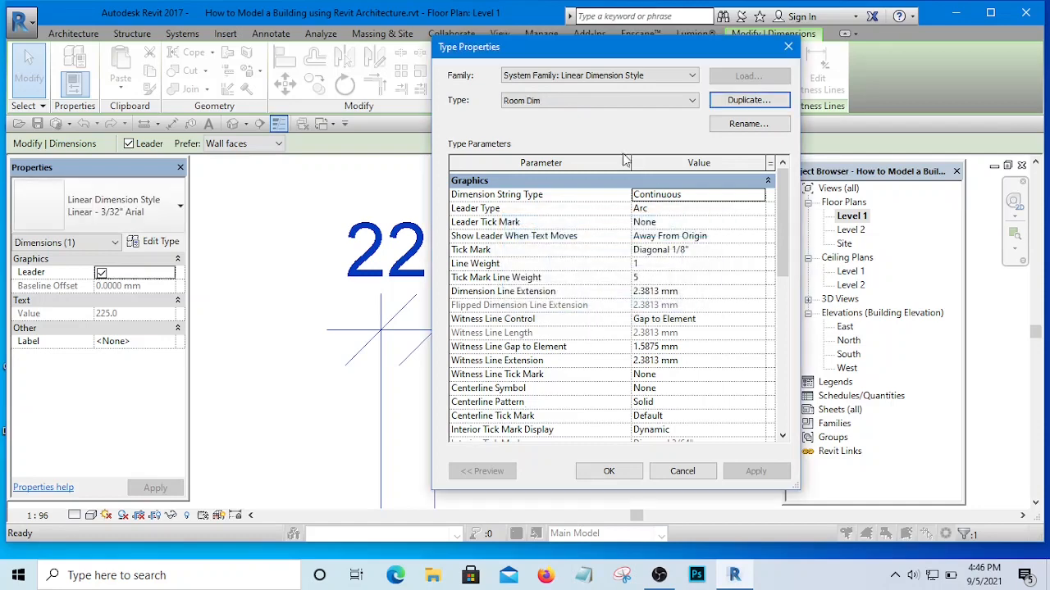
Set the tick mark of the Room Dim dimension type to Diagonal 1mm.
left_click(754, 251)
left_click(756, 251)
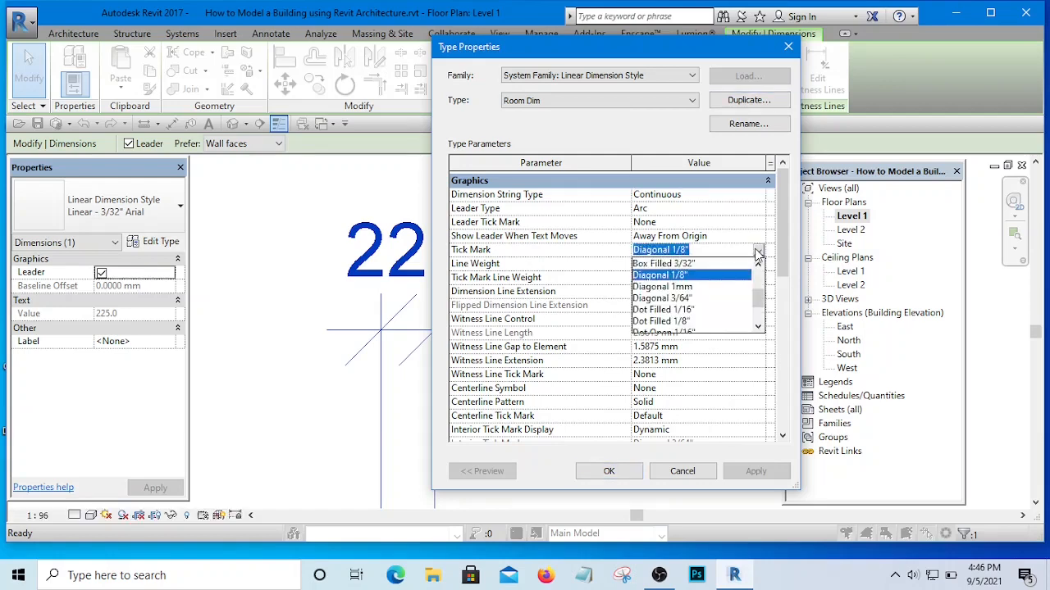
left_click(678, 289)
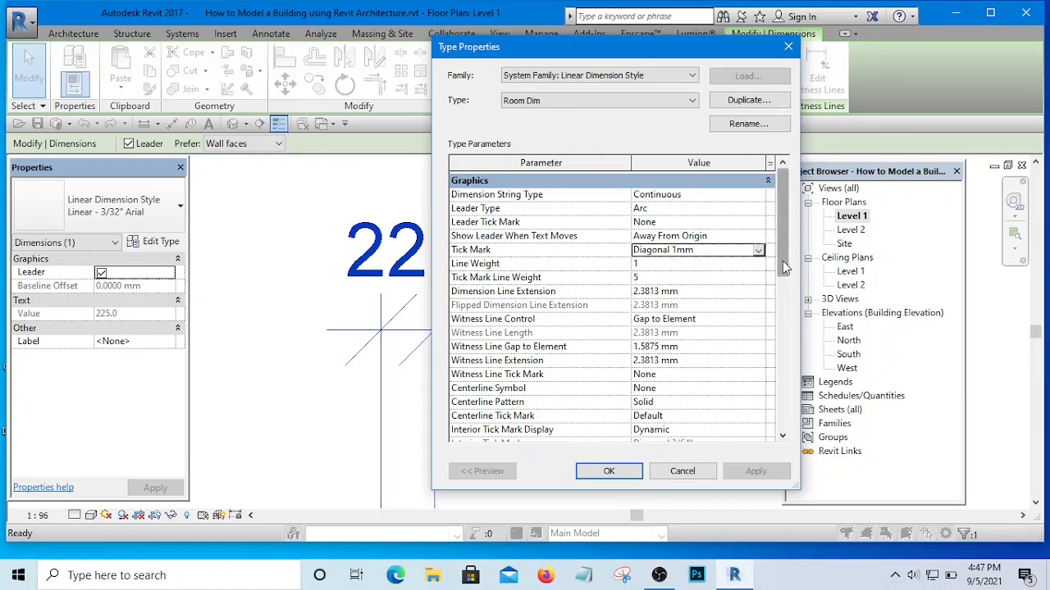
Set the text size of the Room Dim type to 2 mm, accept the type properties and deselect the dimension.
left_click_drag(782, 261, 787, 386)
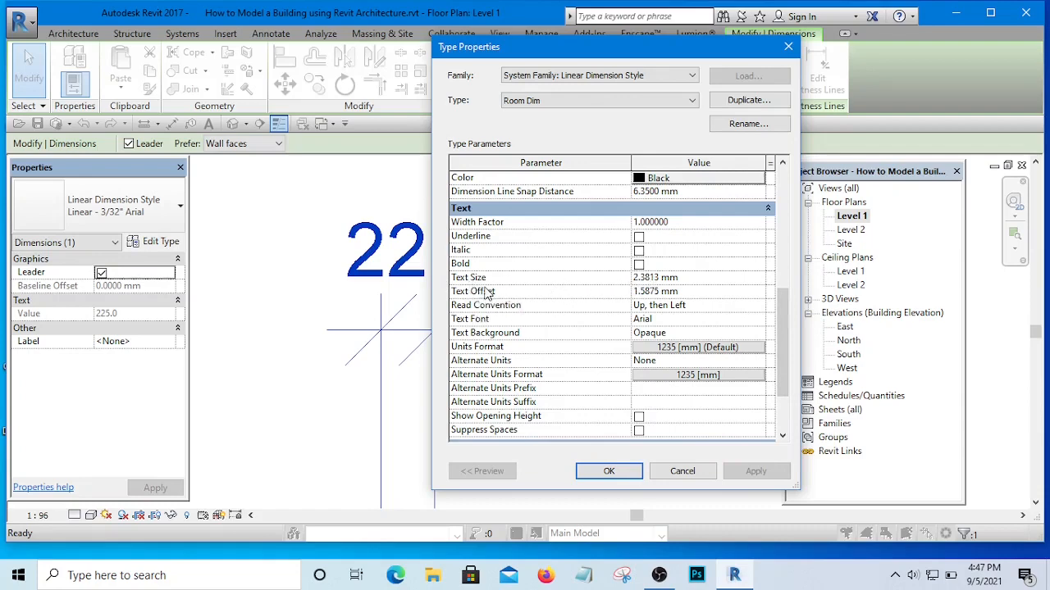
left_click(660, 277)
scroll(689, 410, "down", 2)
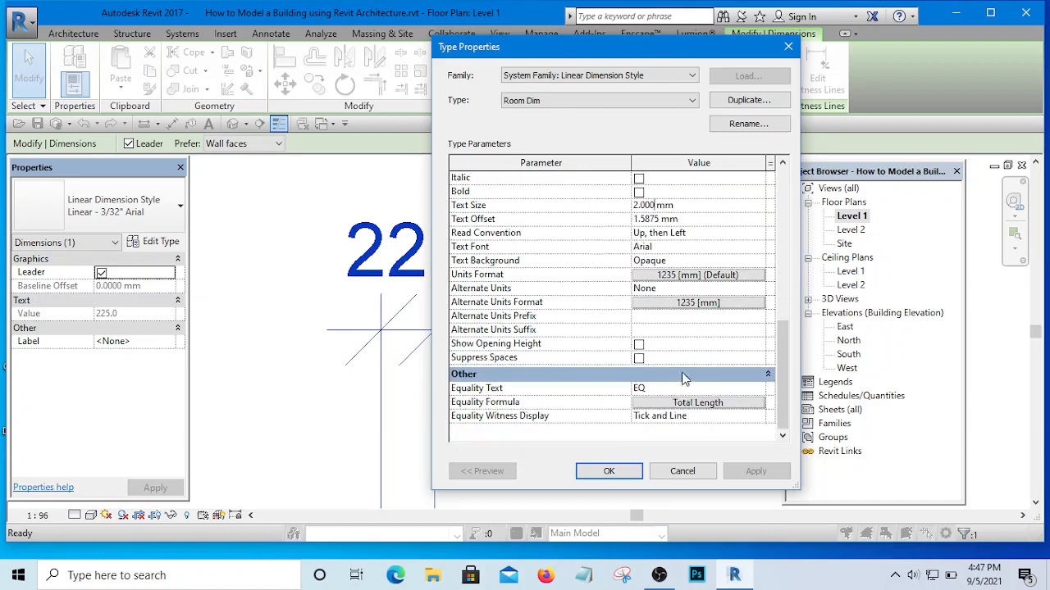
scroll(681, 375, "up", 4)
scroll(647, 279, "up", 4)
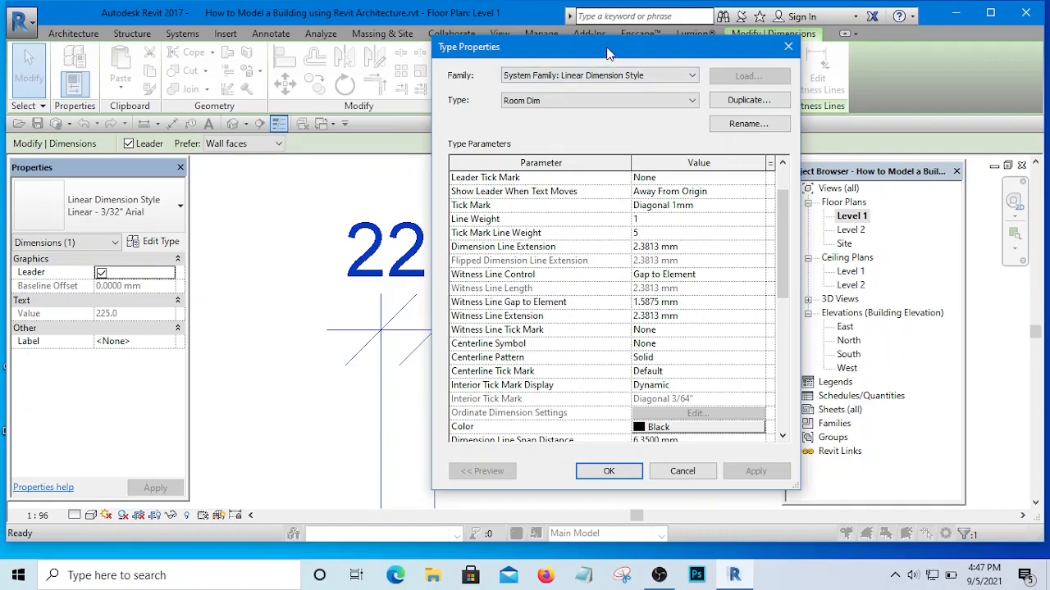
left_click_drag(607, 53, 834, 92)
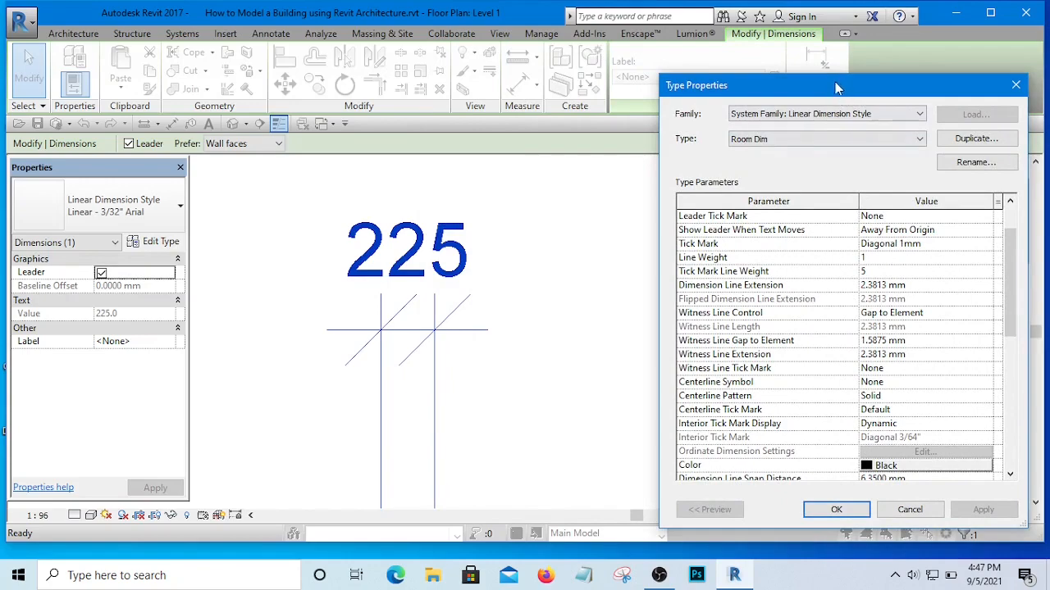
left_click_drag(837, 88, 634, 73)
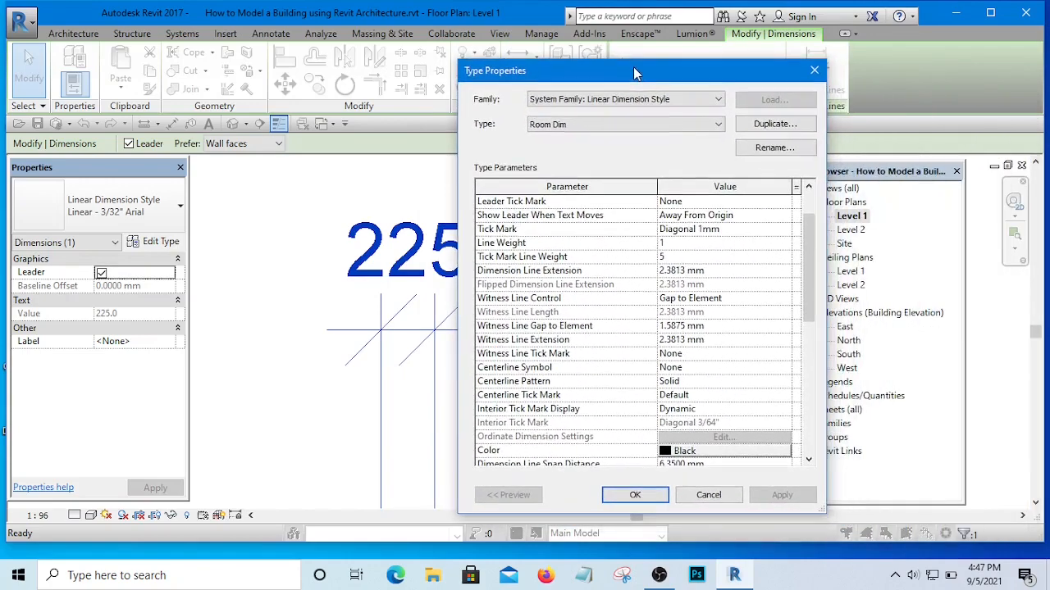
left_click(636, 495)
left_click(609, 345)
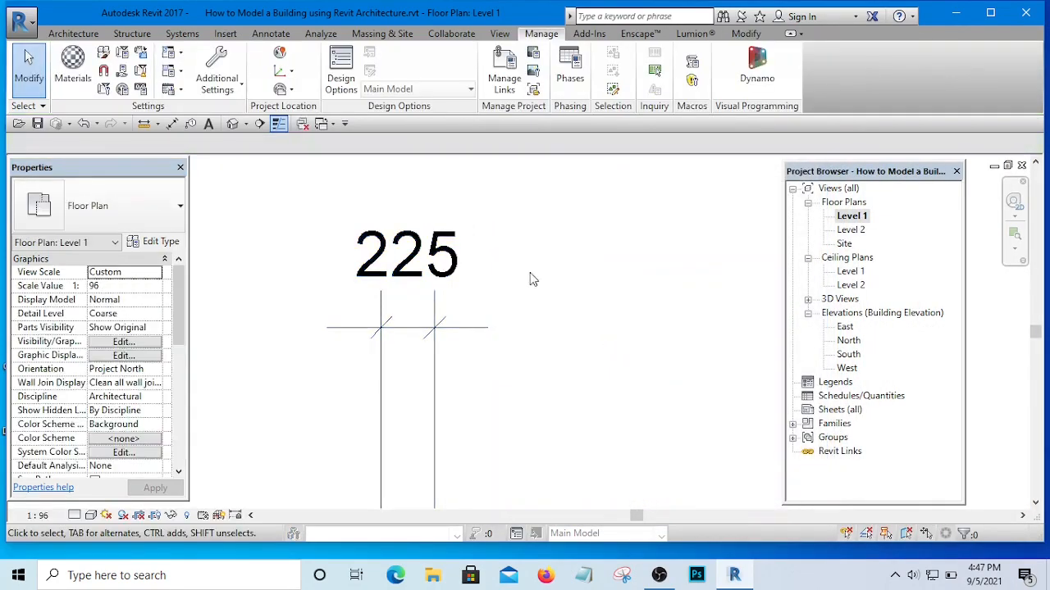
Examine the tick marks and text of the restyled external wall thickness dimension.
scroll(528, 272, "down", 3)
scroll(481, 300, "up", 4)
scroll(480, 304, "up", 3)
scroll(492, 246, "down", 5)
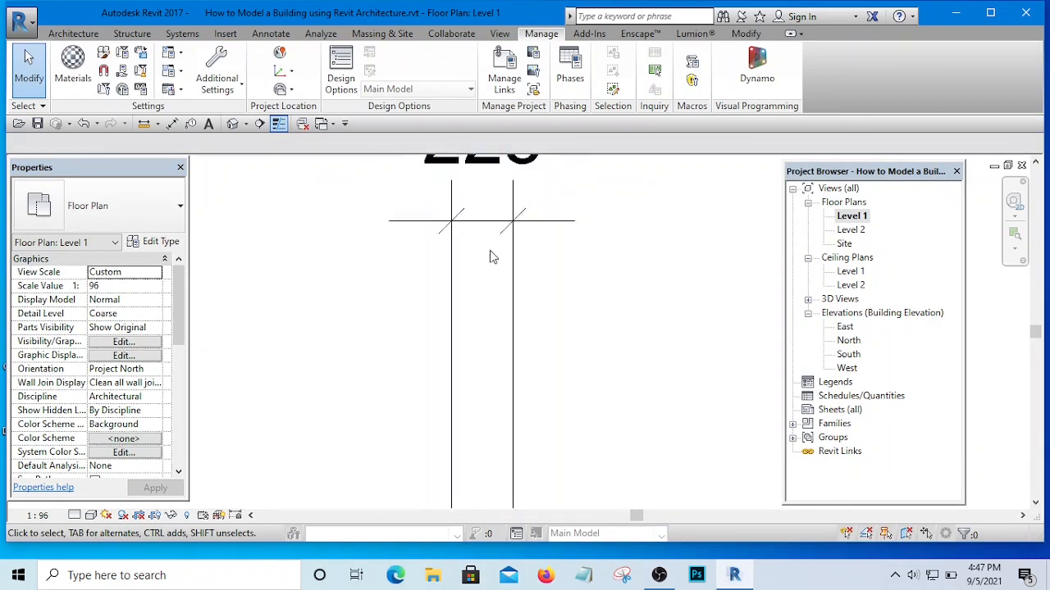
scroll(525, 209, "up", 2)
scroll(440, 238, "up", 2)
scroll(400, 300, "down", 5)
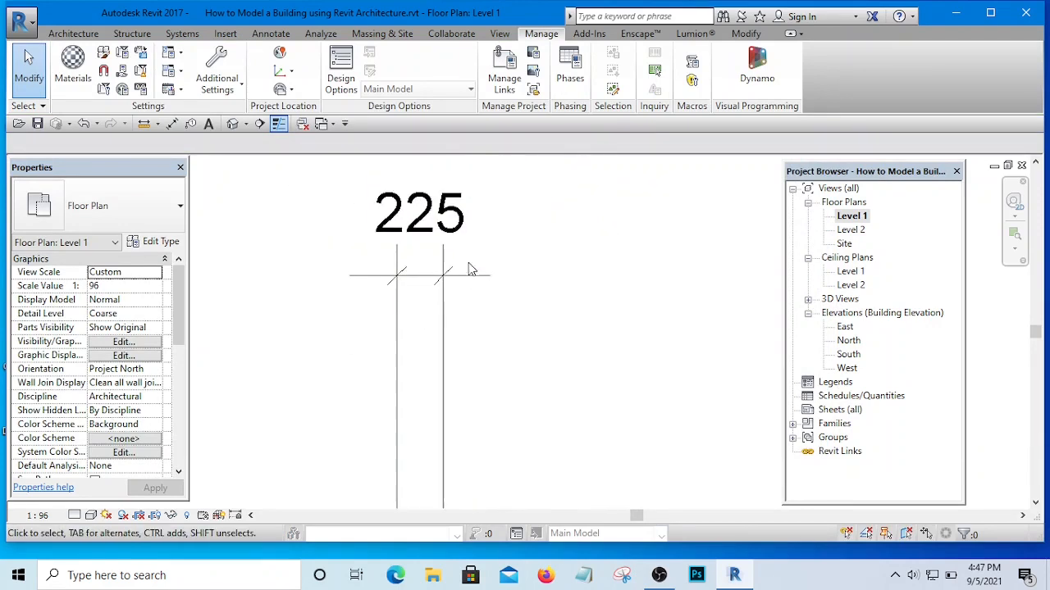
scroll(404, 270, "down", 4)
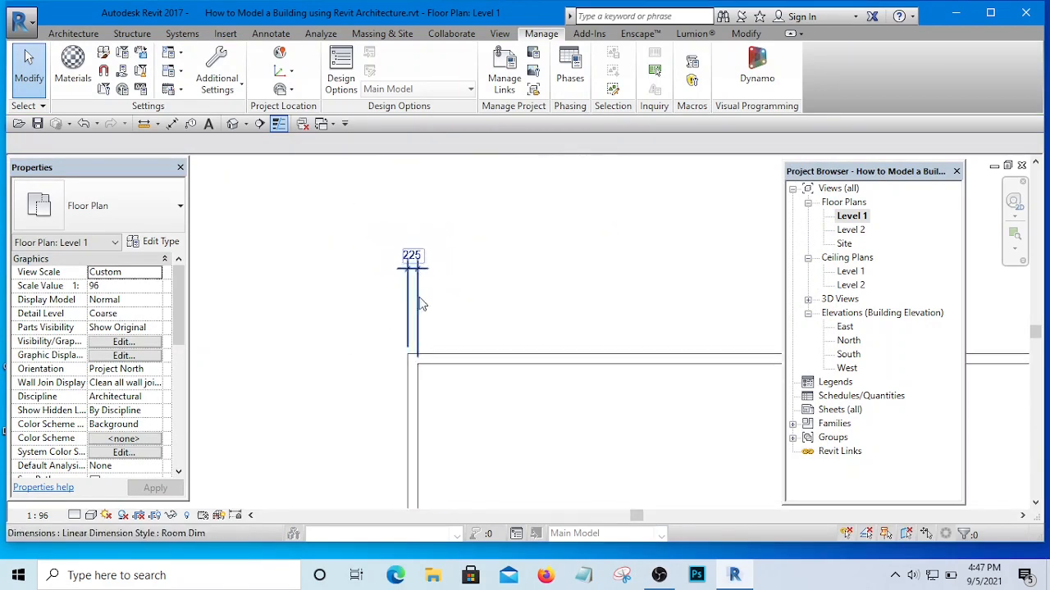
Examine where the dimension's witness lines end relative to the external wall corner.
scroll(435, 371, "up", 4)
scroll(433, 367, "up", 1)
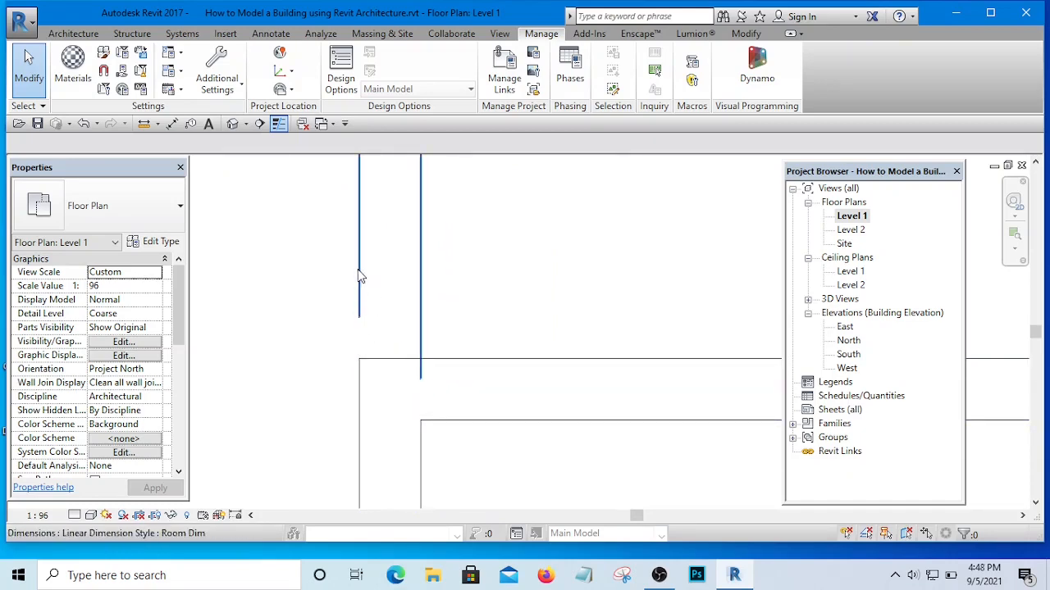
scroll(386, 359, "down", 1)
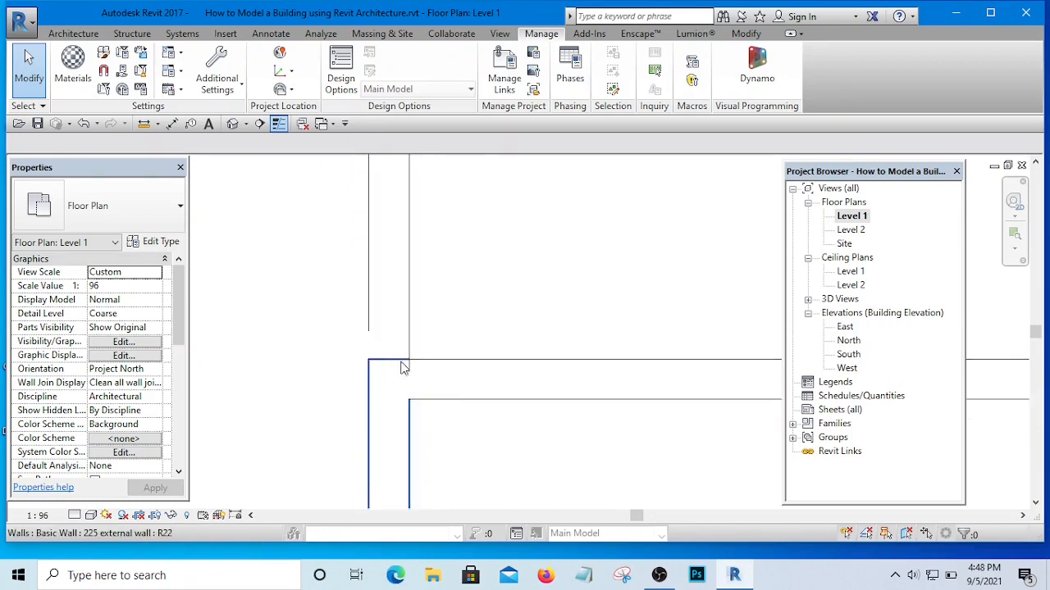
scroll(367, 330, "up", 1)
scroll(376, 342, "up", 2)
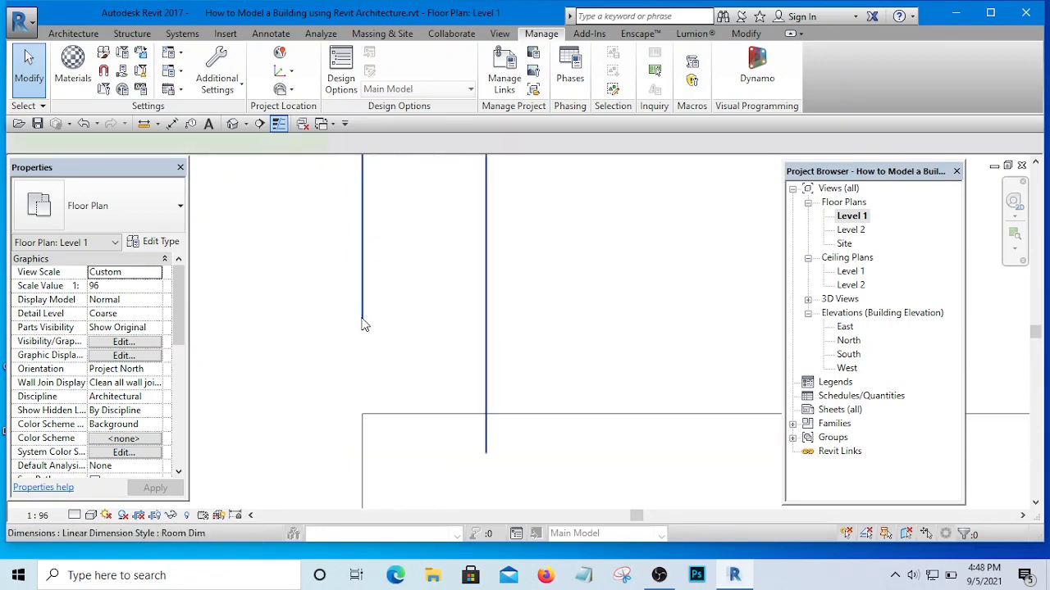
left_click(362, 318)
scroll(434, 343, "down", 4)
left_click(500, 267)
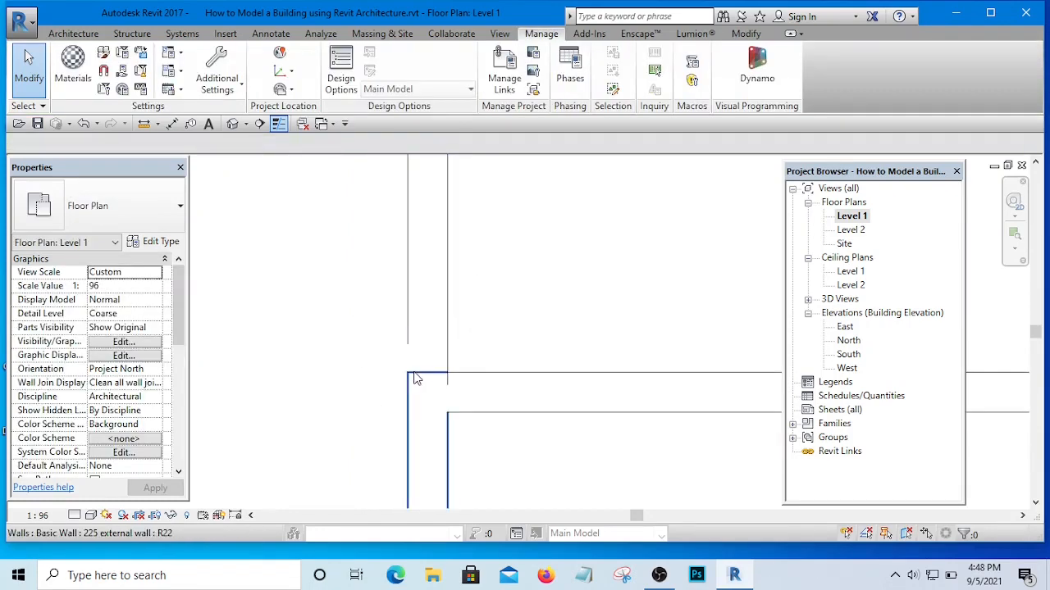
scroll(410, 378, "down", 4)
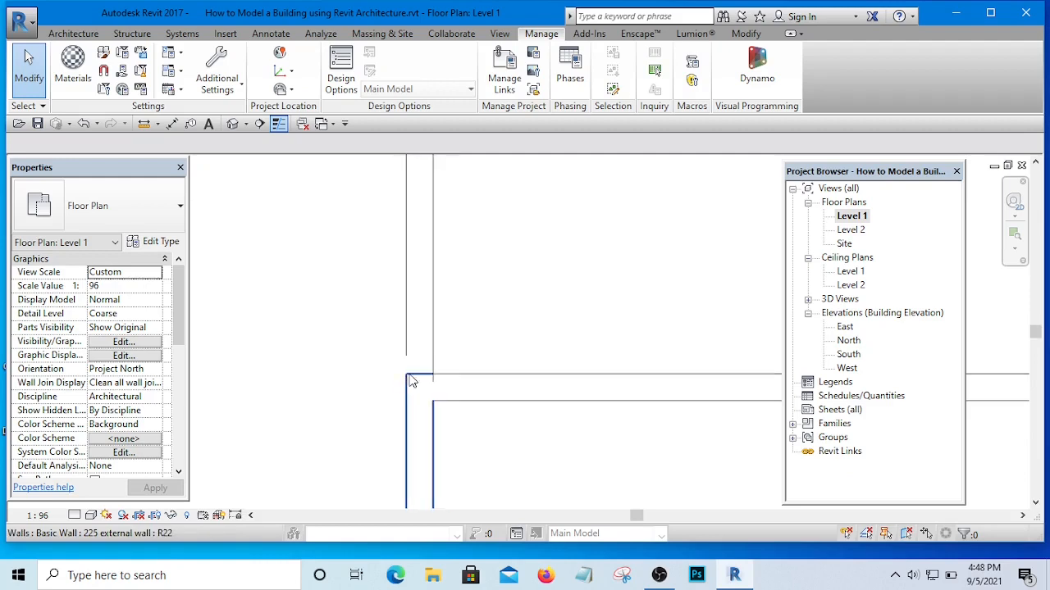
scroll(435, 297, "up", 2)
In the wall dimension's Room Dim type, set the witness line control to Fixed to Dimension Line and the witness line length to 6 mm.
left_click(425, 279)
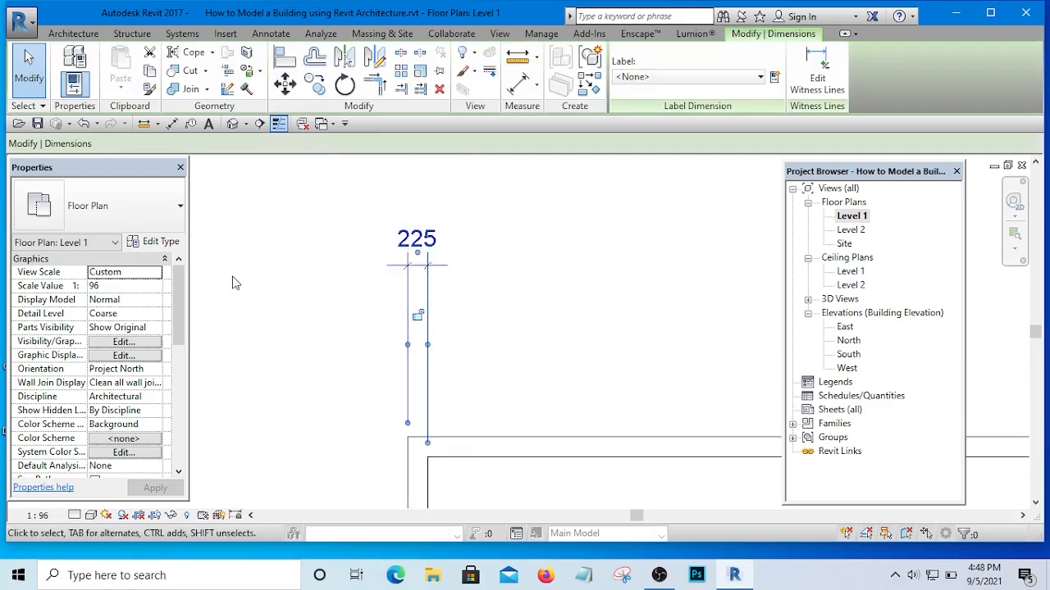
left_click(150, 243)
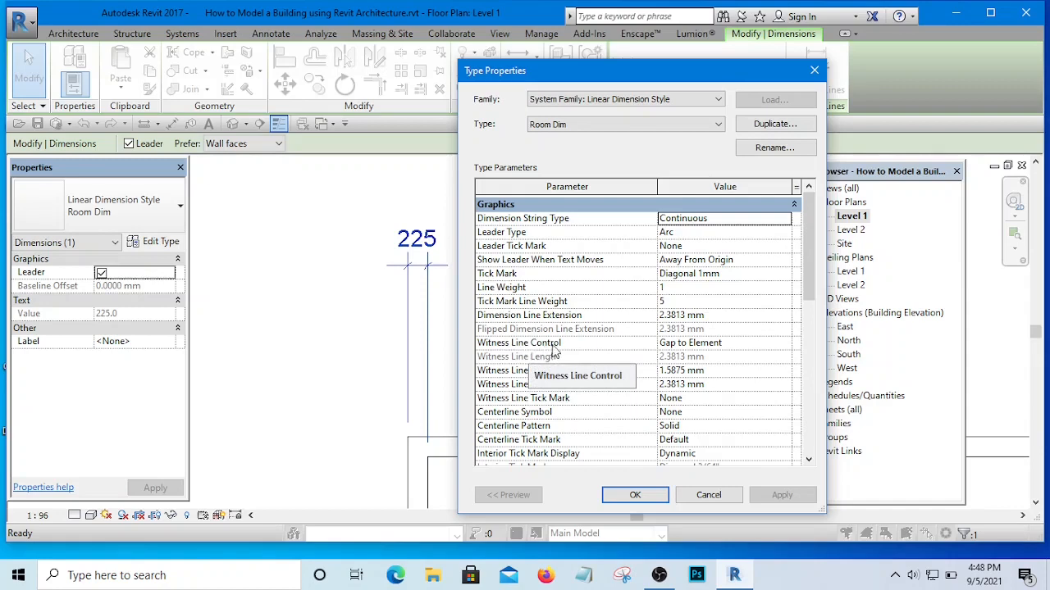
left_click(737, 348)
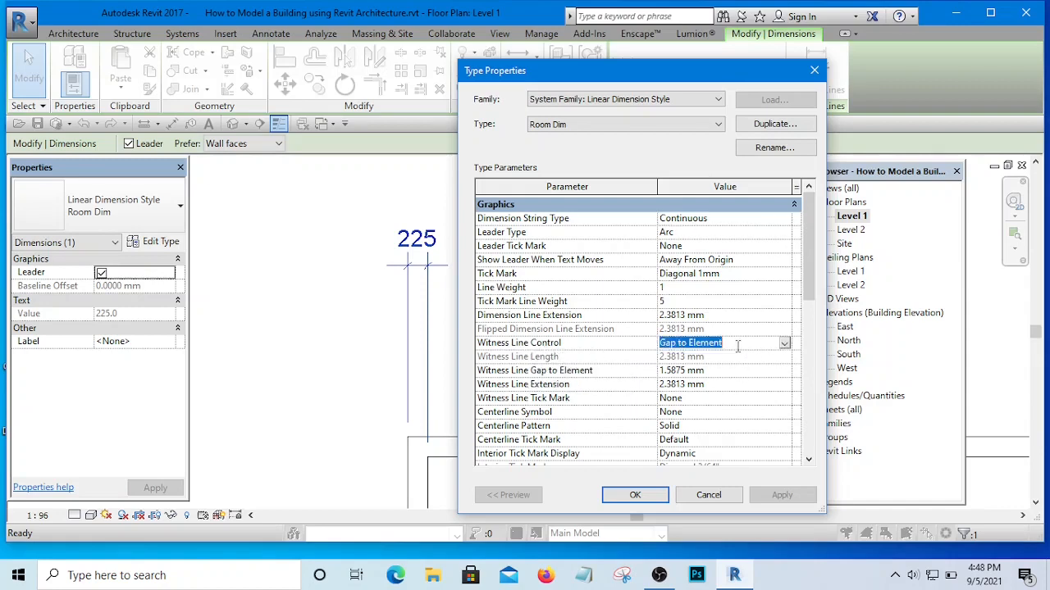
left_click(784, 345)
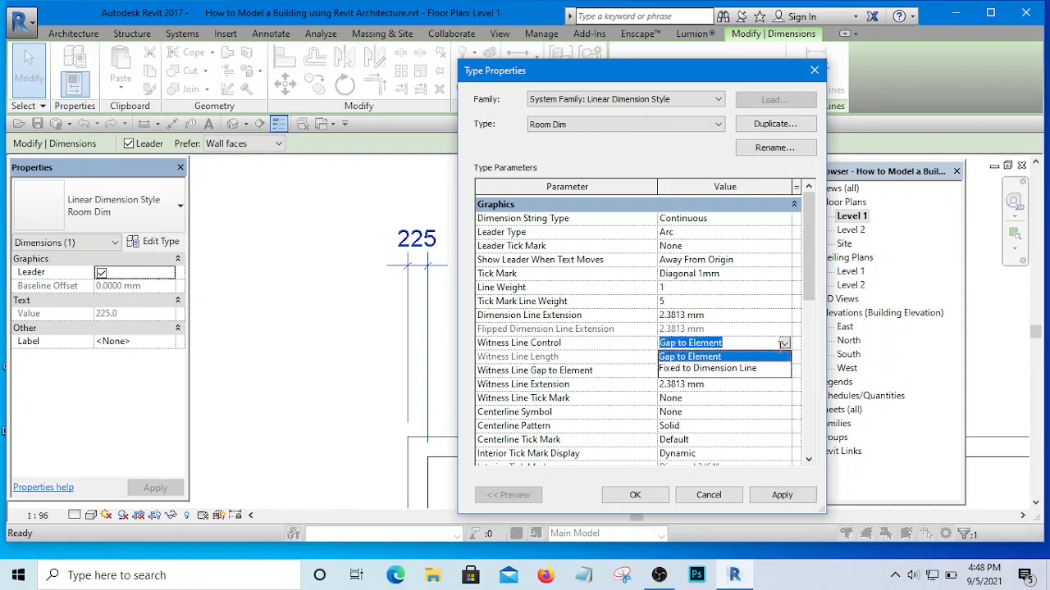
left_click(729, 370)
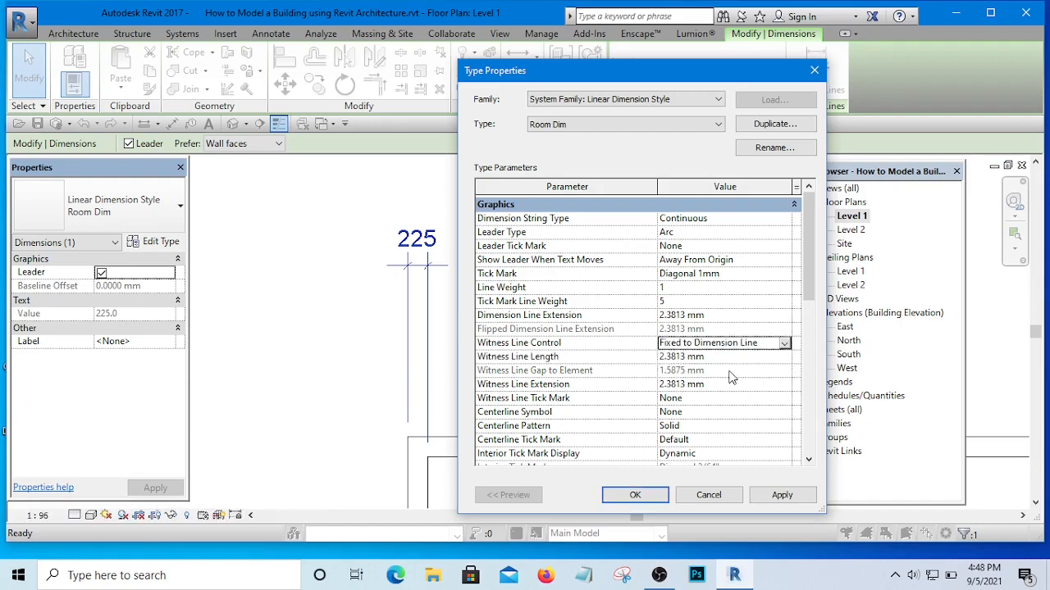
left_click(686, 356)
left_click_drag(686, 356, 656, 359)
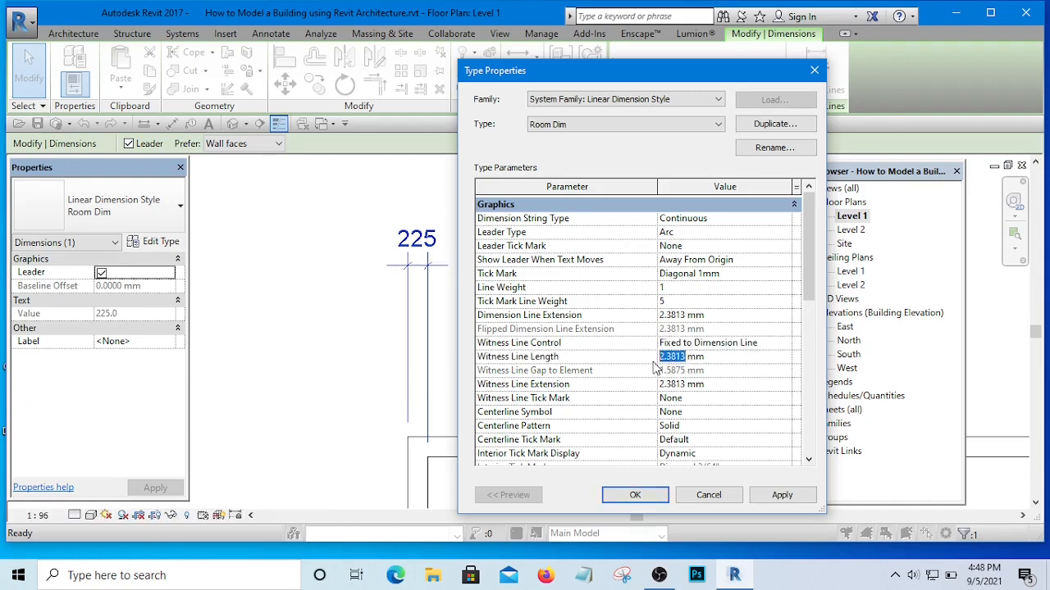
type("6")
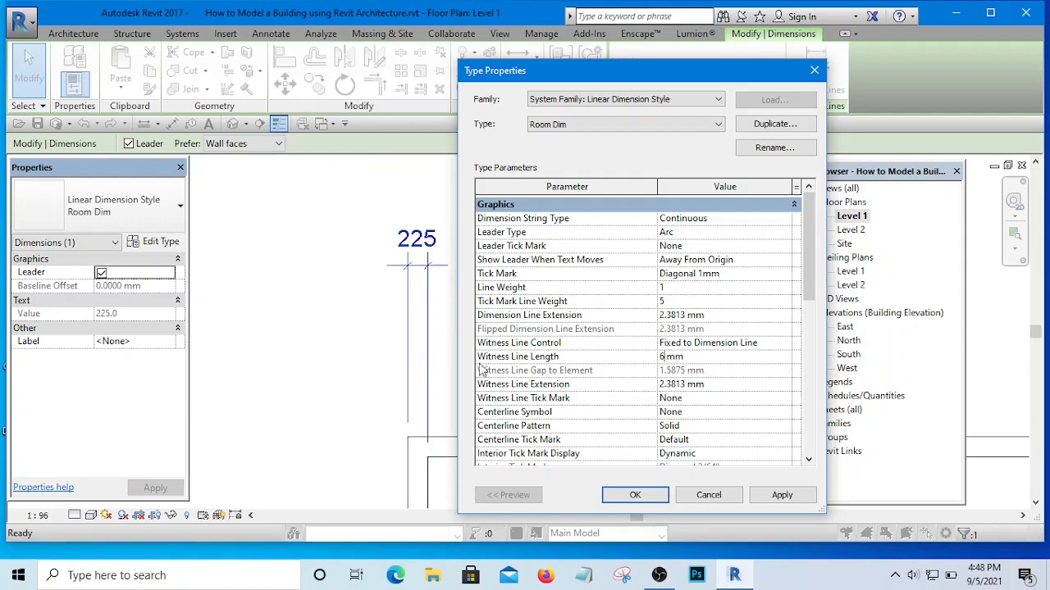
Set the line weight of the Room Dim type to 6, accept the type properties and deselect the dimension.
left_click(727, 289)
left_click(784, 289)
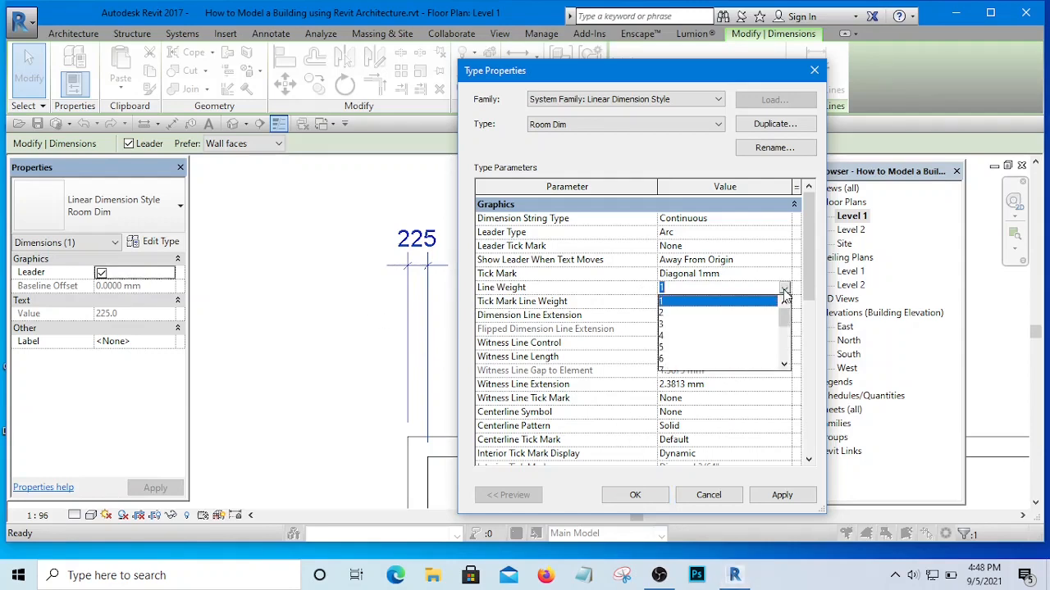
left_click(663, 361)
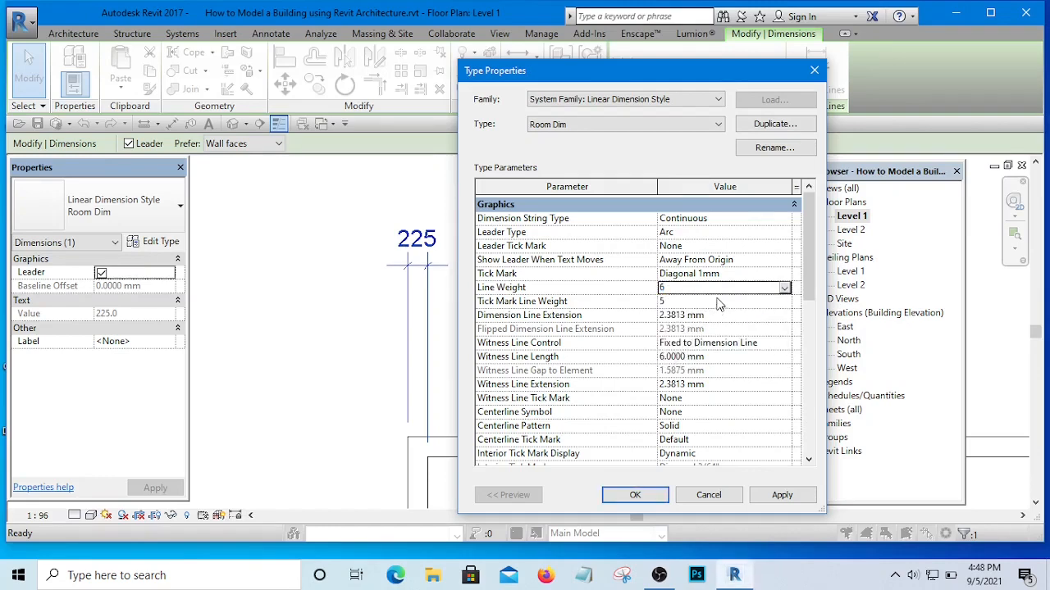
left_click(781, 496)
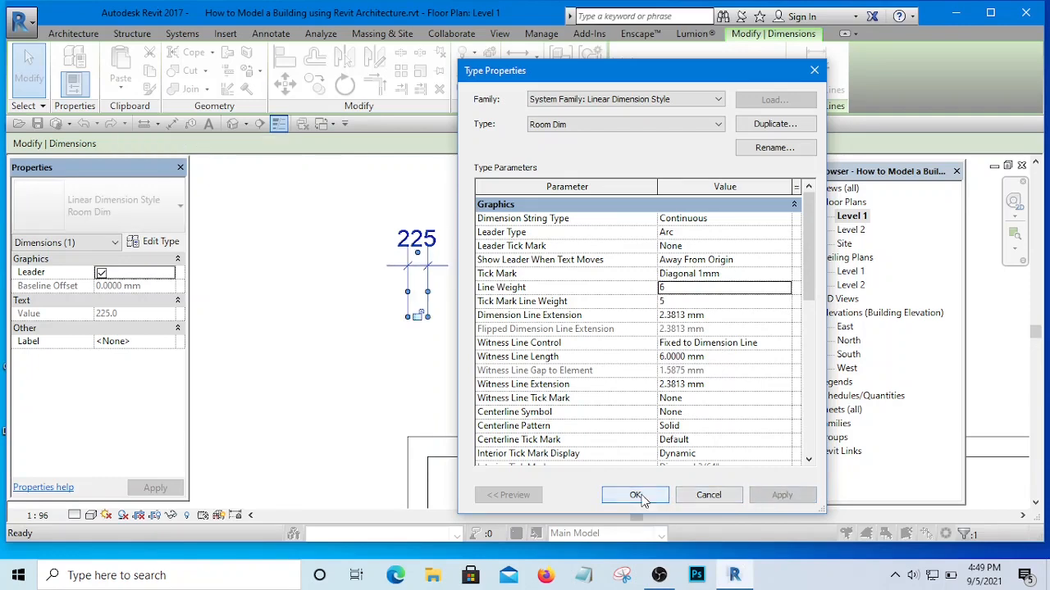
left_click(636, 496)
left_click(547, 284)
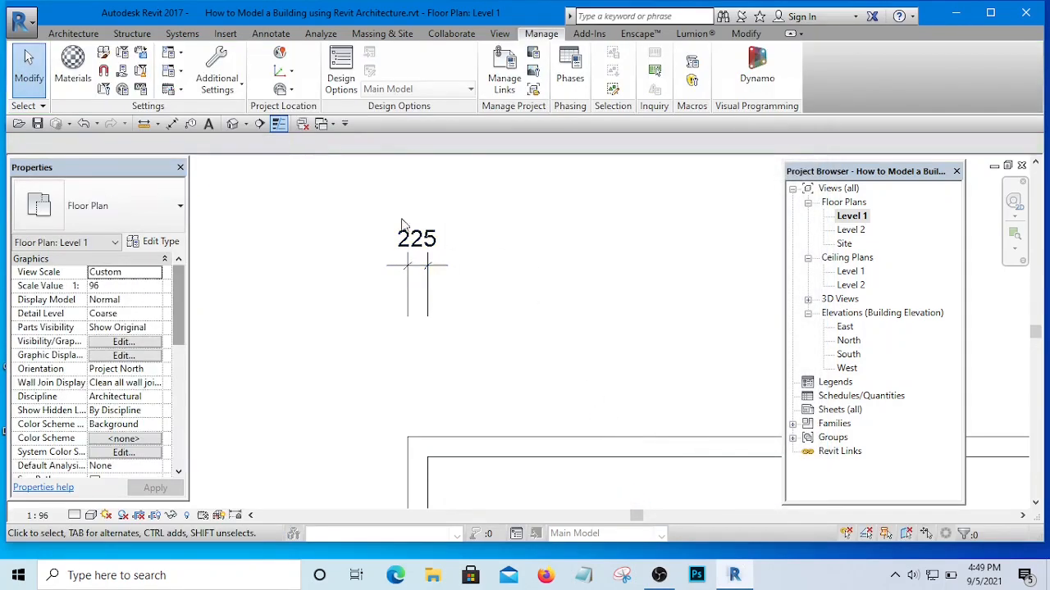
Turn off thin line display and inspect the lineweights of the external wall thickness dimension.
left_click(280, 124)
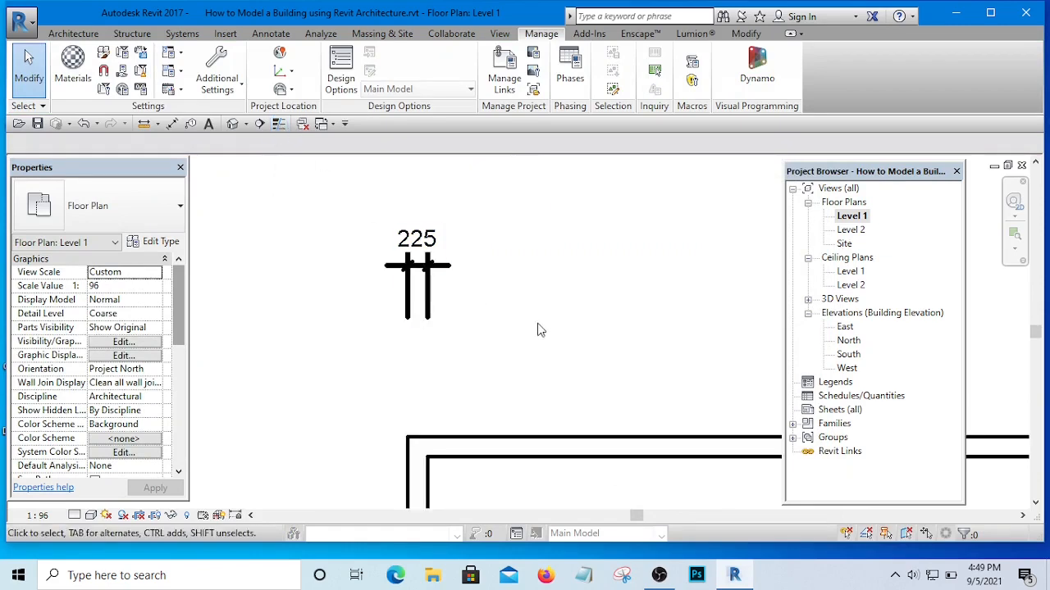
scroll(483, 308, "up", 5)
scroll(478, 304, "down", 8)
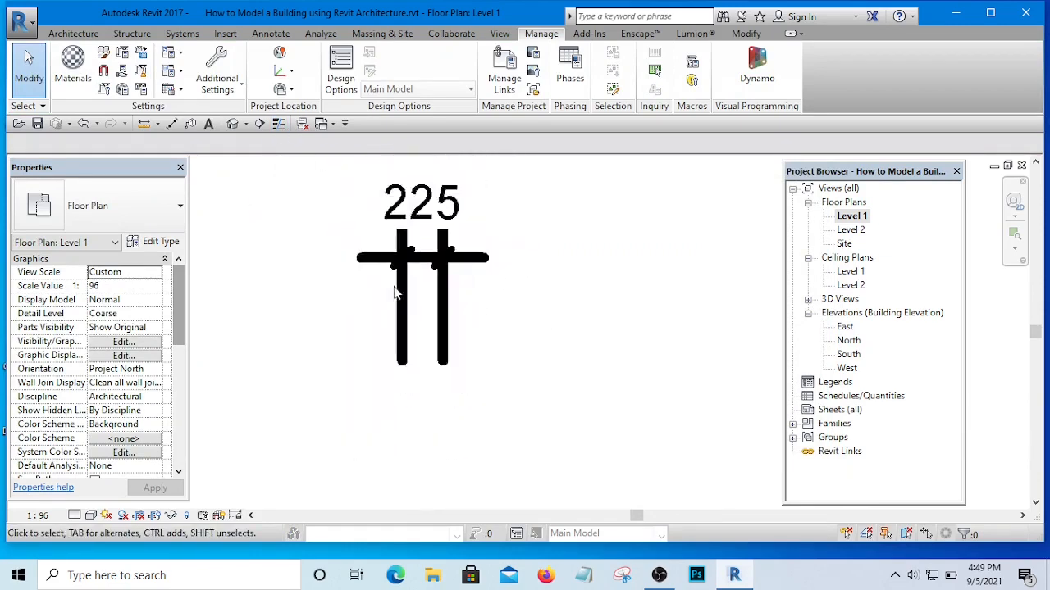
scroll(437, 305, "up", 6)
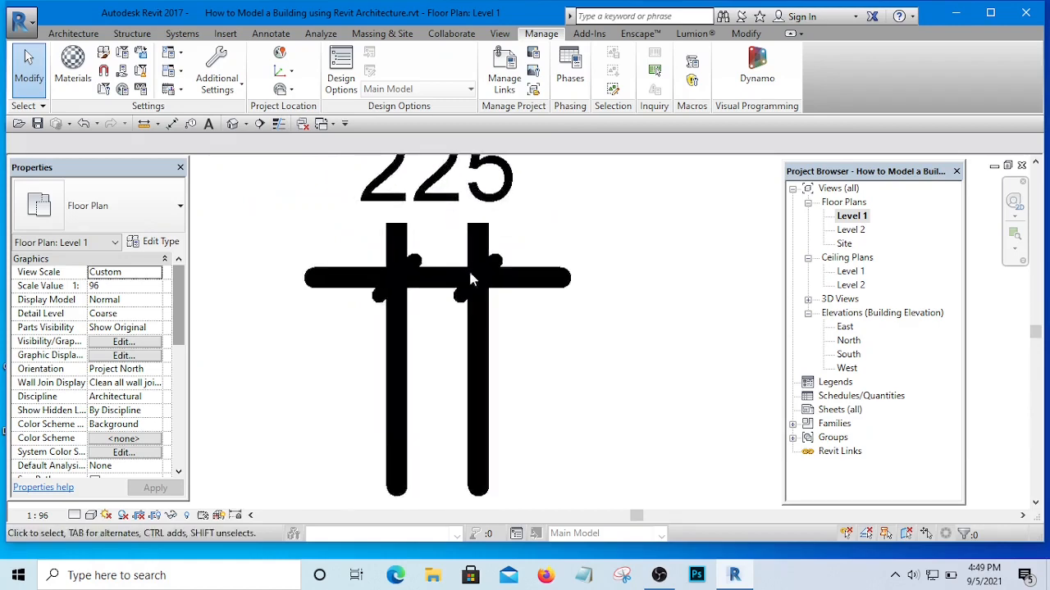
scroll(452, 299, "down", 2)
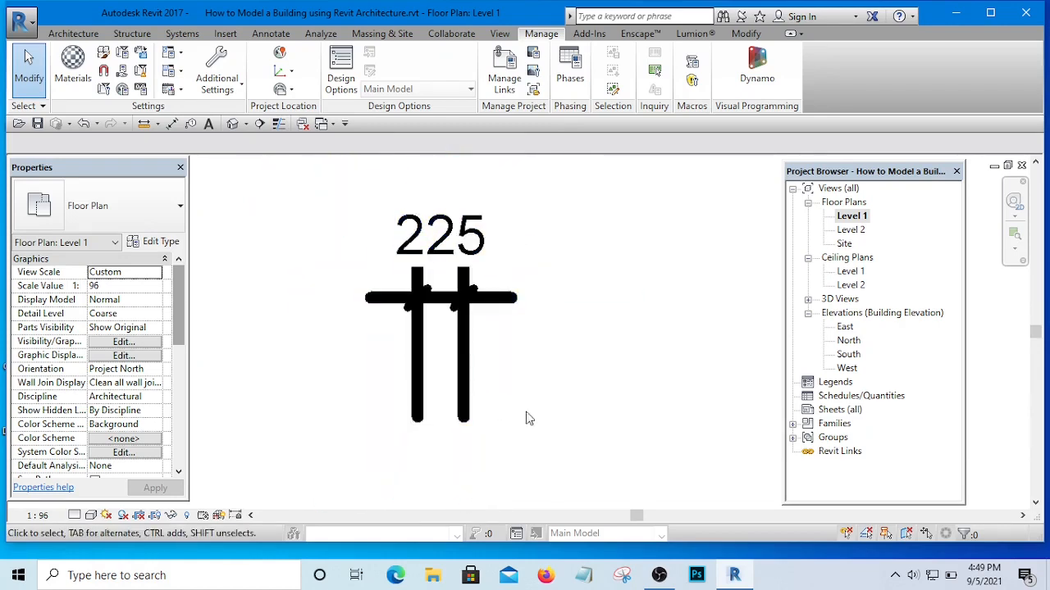
Set the line weight of the Room Dim dimension type to 2, accept the type properties and deselect the dimension.
left_click(462, 365)
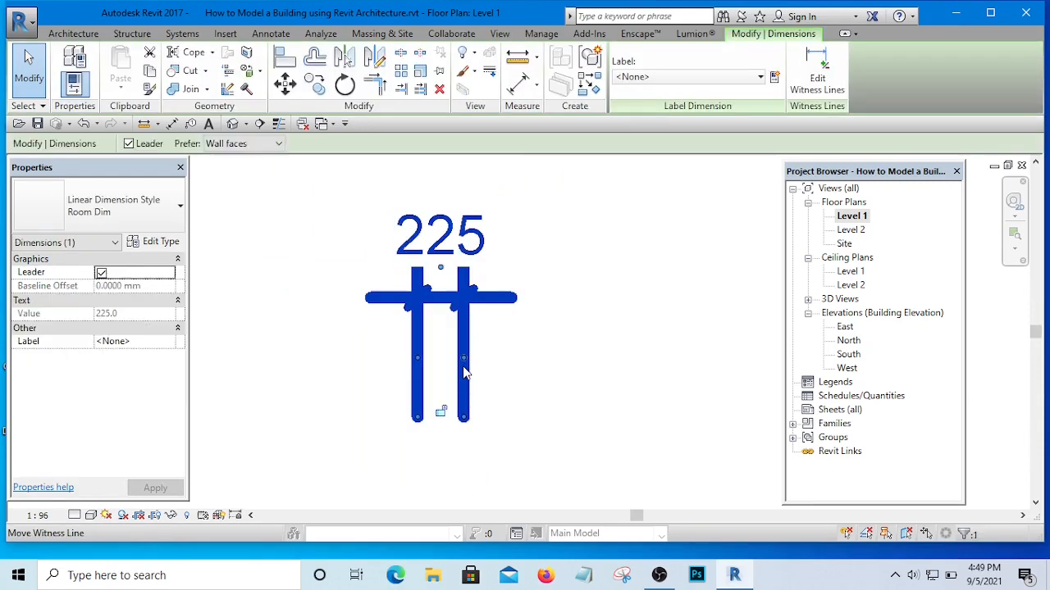
left_click(160, 242)
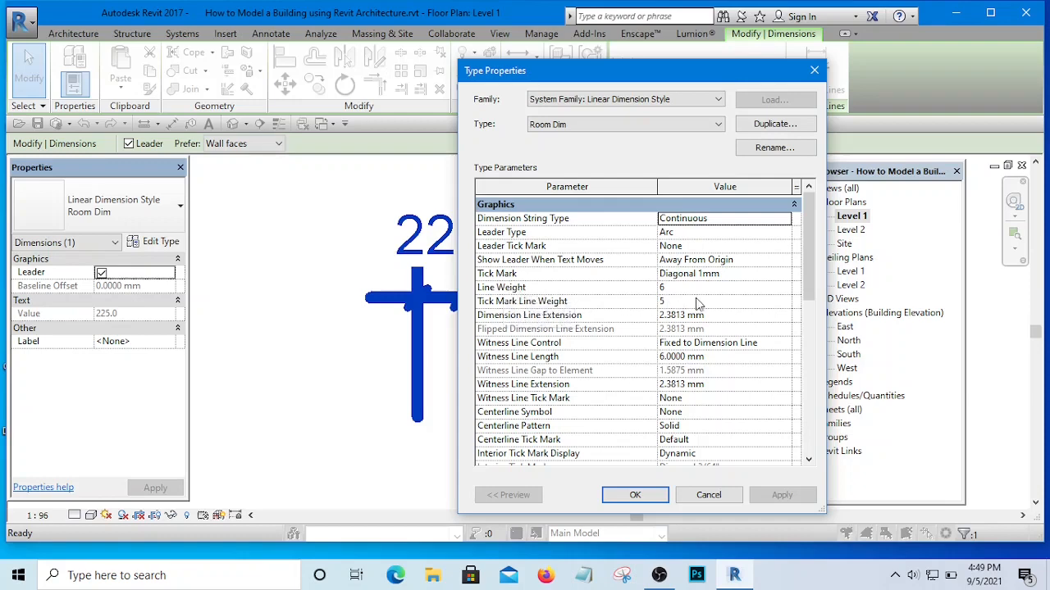
left_click(786, 288)
left_click(785, 288)
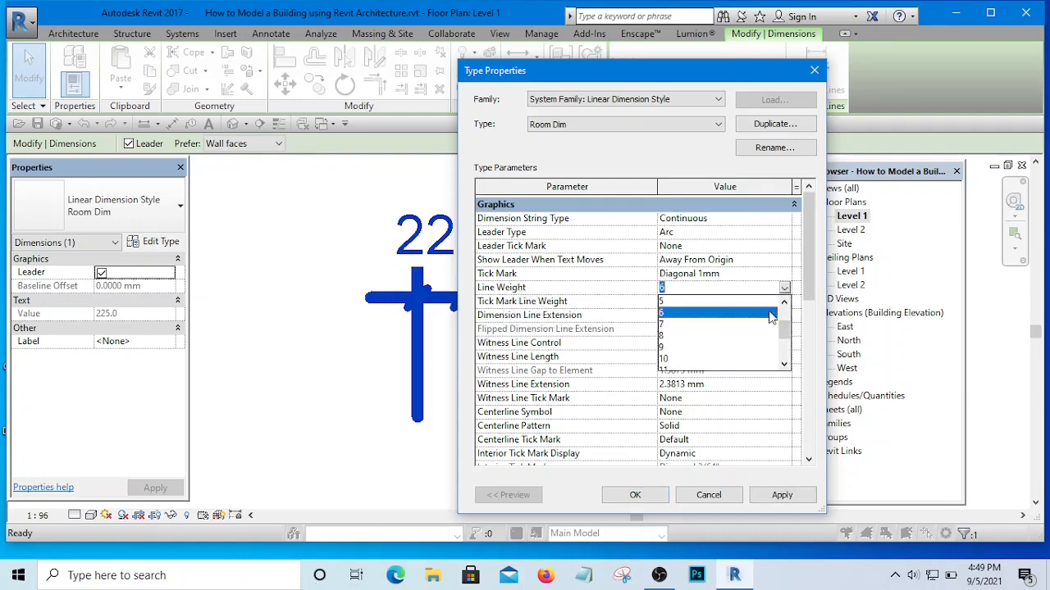
scroll(784, 338, "up", 2)
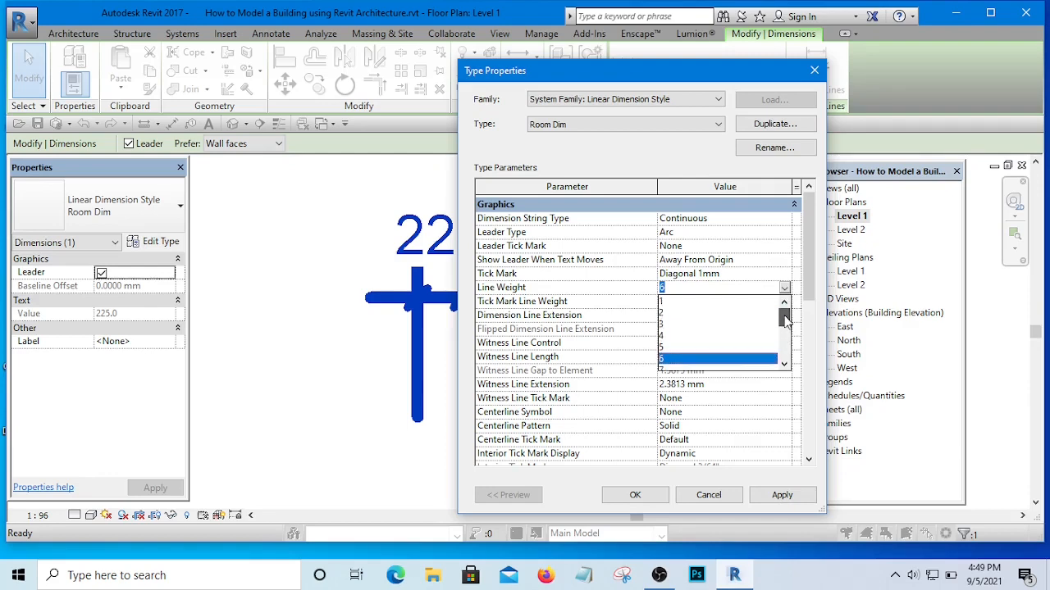
left_click(680, 312)
left_click(762, 499)
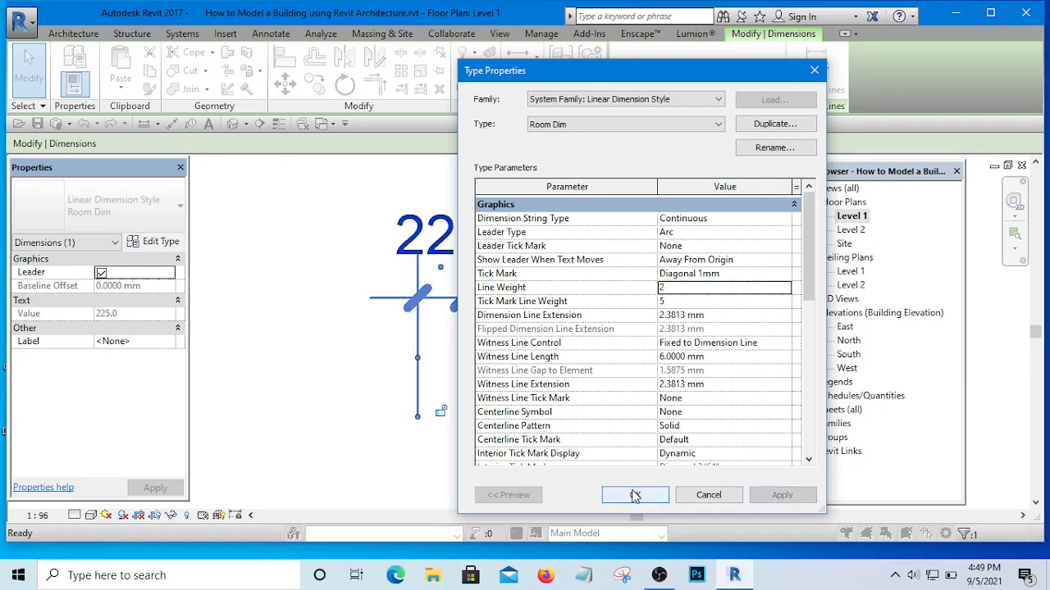
left_click(633, 494)
left_click(576, 365)
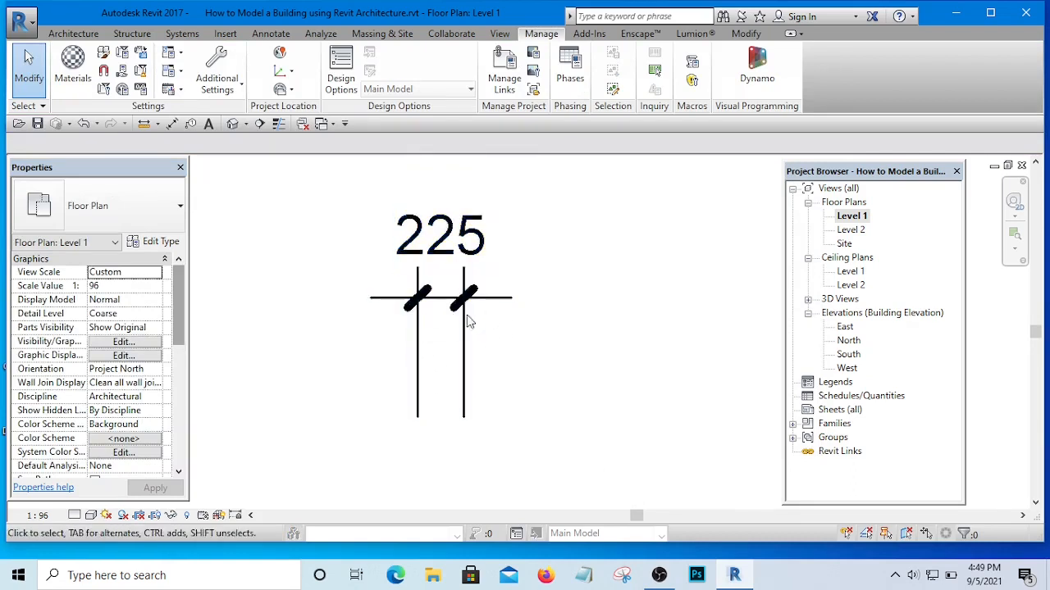
Examine how the wall thickness dimension's lines and tick marks look against the walls at different magnifications.
scroll(484, 351, "down", 6)
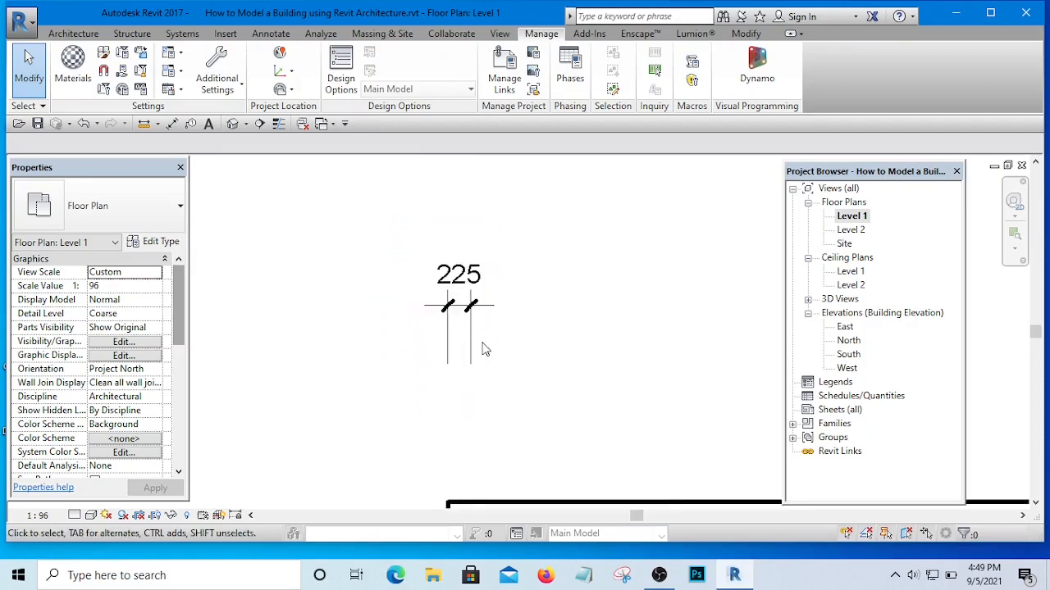
scroll(484, 348, "up", 6)
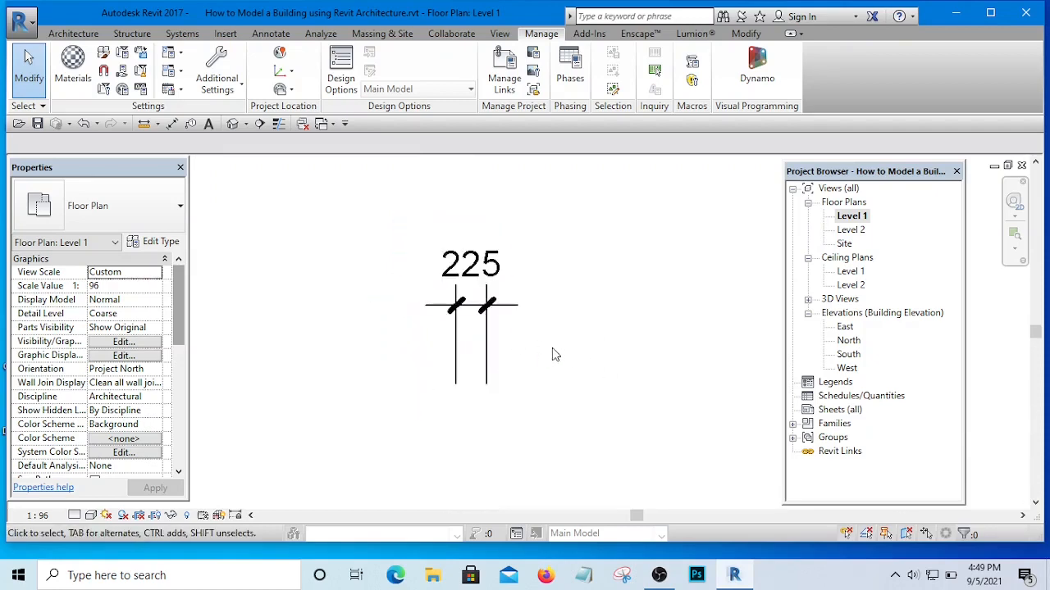
scroll(557, 328, "down", 3)
scroll(517, 356, "up", 2)
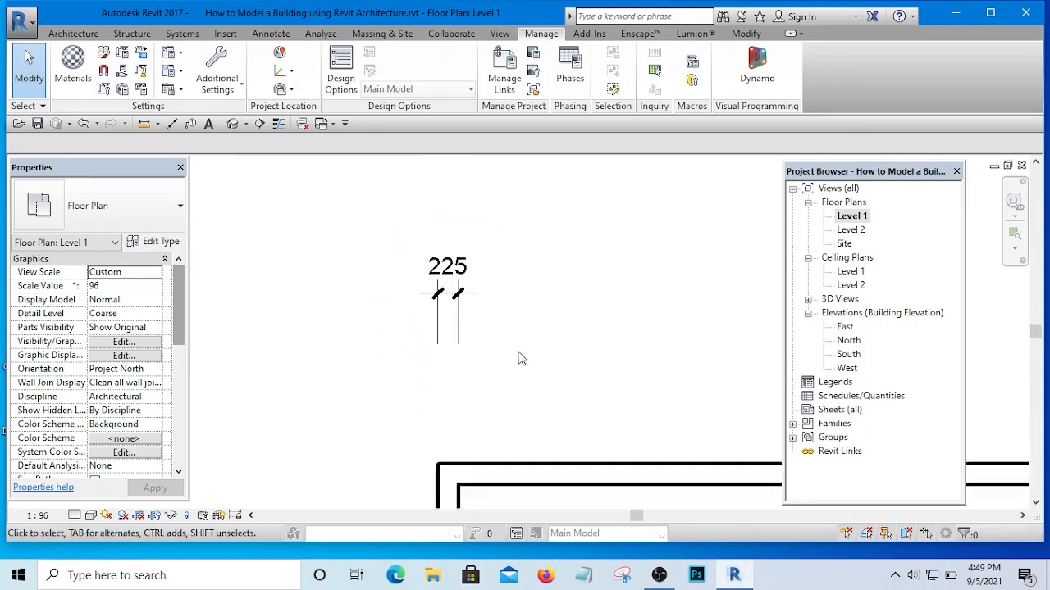
scroll(356, 293, "down", 3)
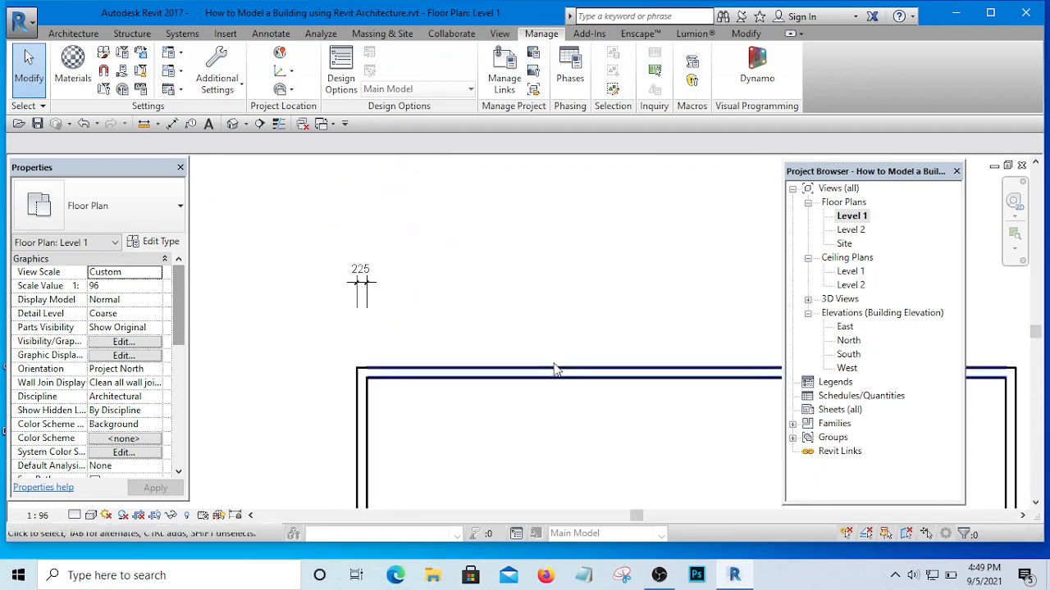
middle_click_drag(471, 434, 424, 325)
scroll(424, 328, "down", 4)
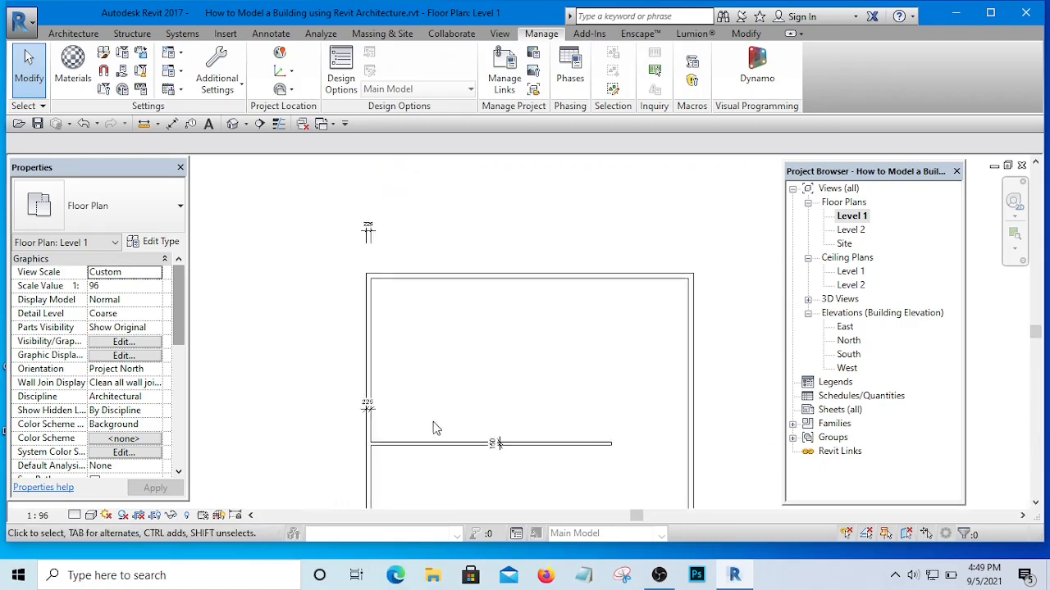
middle_click_drag(403, 399, 392, 392)
scroll(382, 383, "down", 3)
scroll(347, 276, "up", 3)
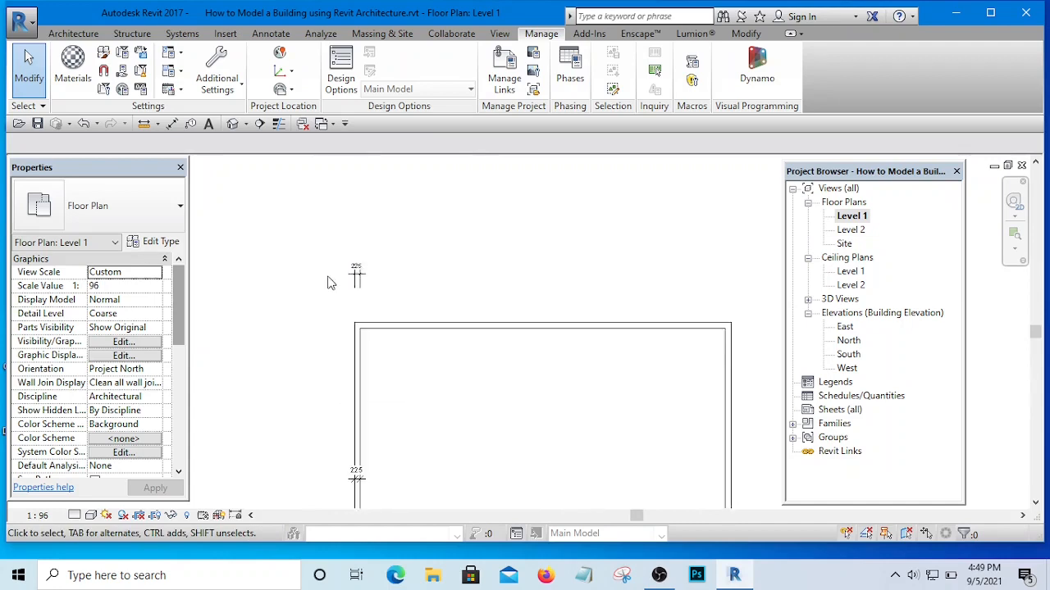
Extend the dimension above the plan by adding witness lines at both faces of the opposite external wall, and deselect it.
scroll(352, 287, "up", 3)
scroll(389, 305, "up", 3)
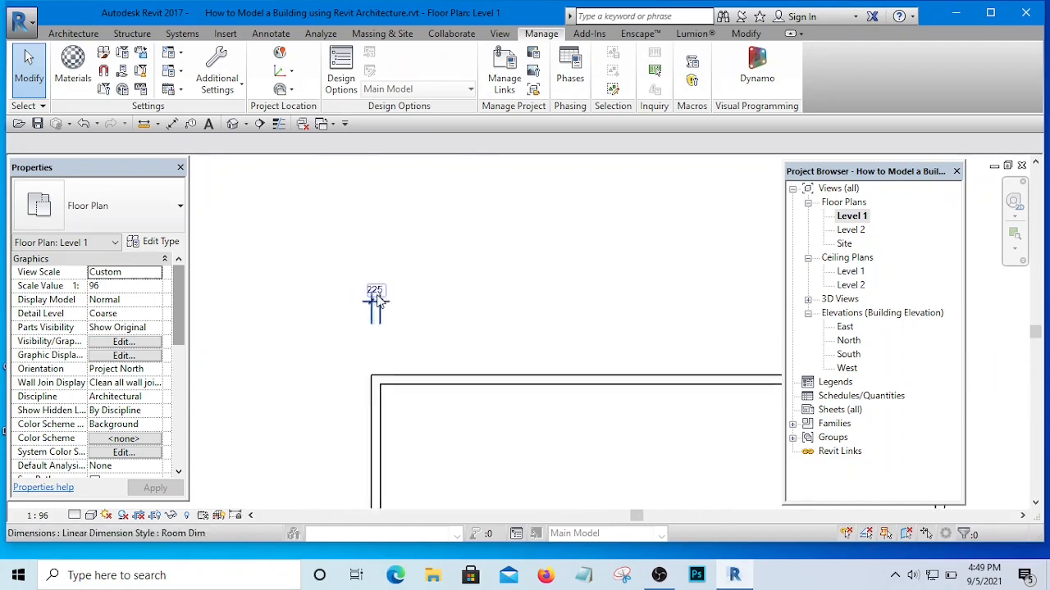
left_click(378, 302)
left_click(817, 78)
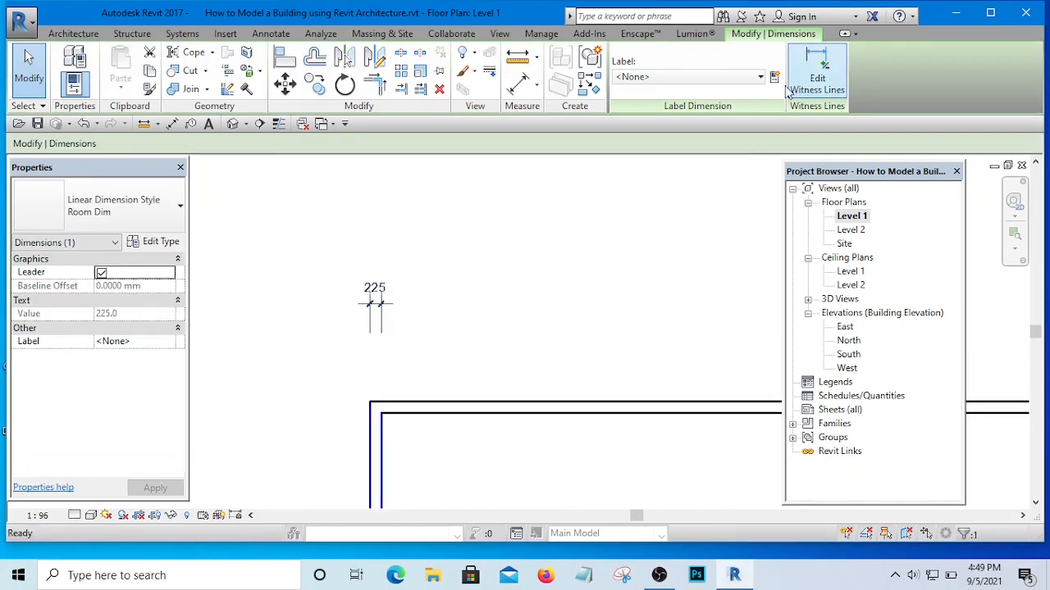
scroll(312, 296, "down", 1)
scroll(468, 345, "down", 2)
scroll(484, 344, "up", 5)
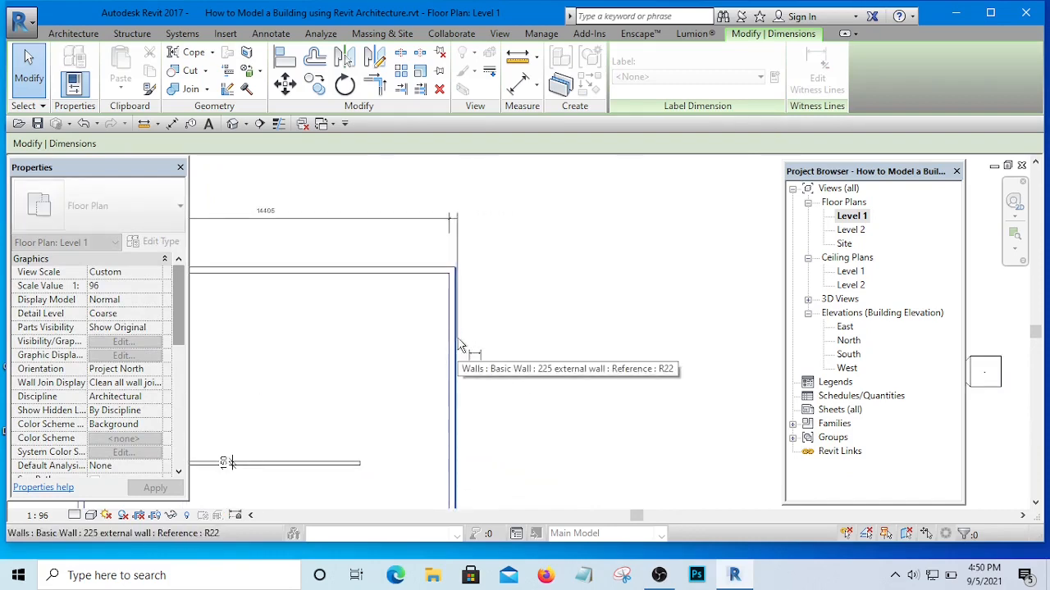
left_click(454, 345)
scroll(628, 406, "down", 3)
left_click(452, 265)
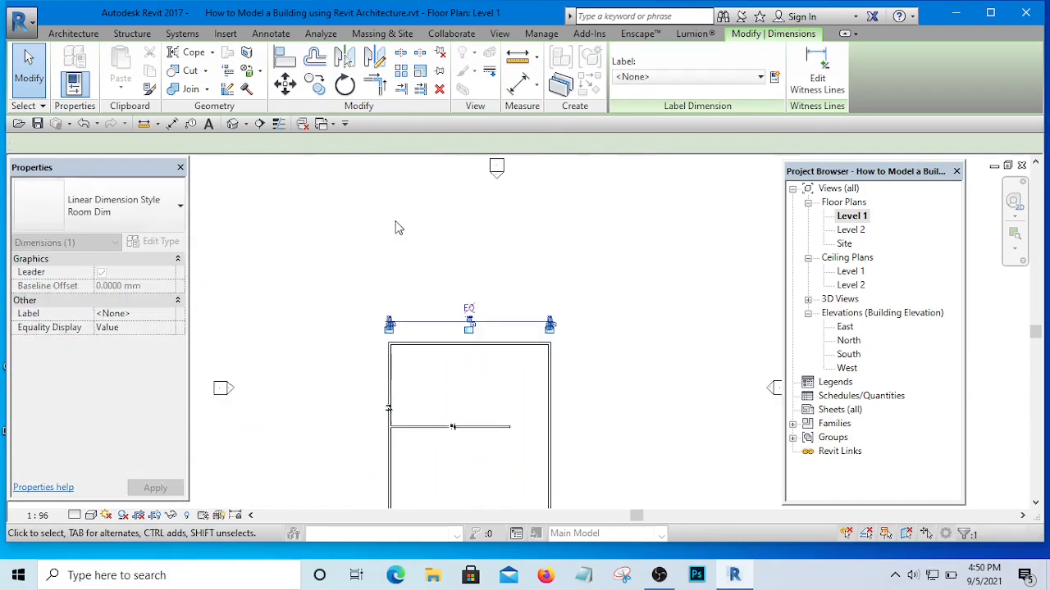
left_click(398, 221)
right_click(397, 221)
left_click(422, 233)
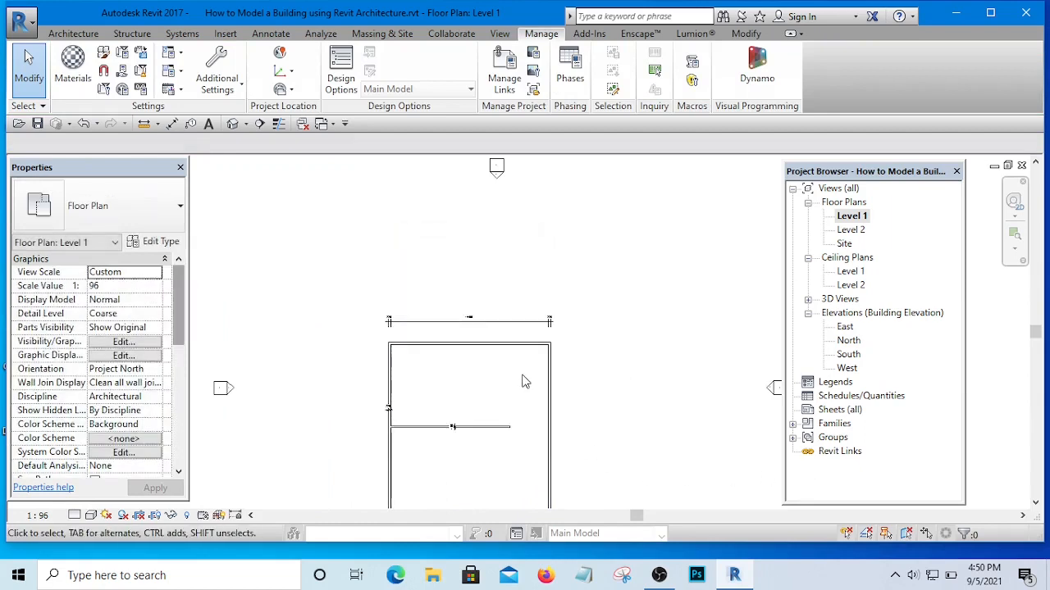
Examine the dimensions and the external and internal walls across the Level 1 floor plan.
scroll(621, 503, "down", 2)
scroll(530, 422, "up", 5)
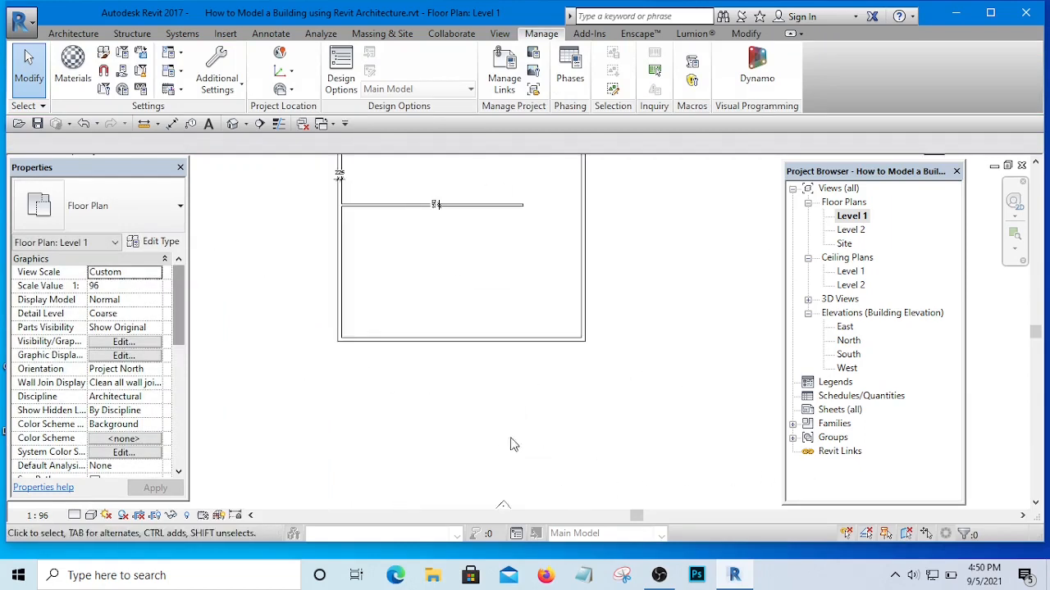
scroll(615, 498, "down", 3)
scroll(551, 310, "up", 6)
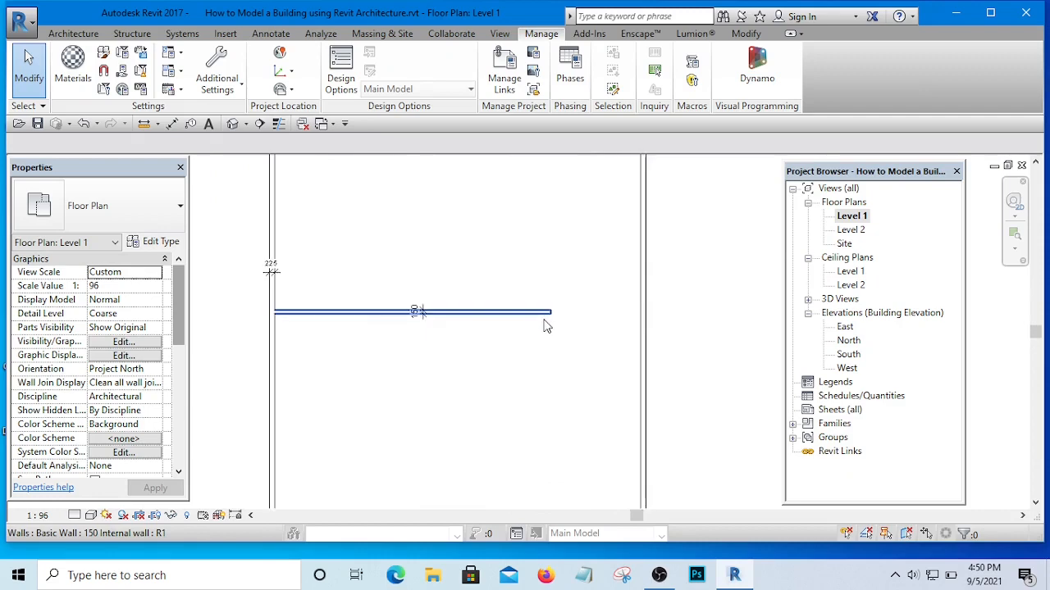
scroll(546, 326, "down", 2)
scroll(546, 326, "down", 2)
scroll(399, 345, "up", 4)
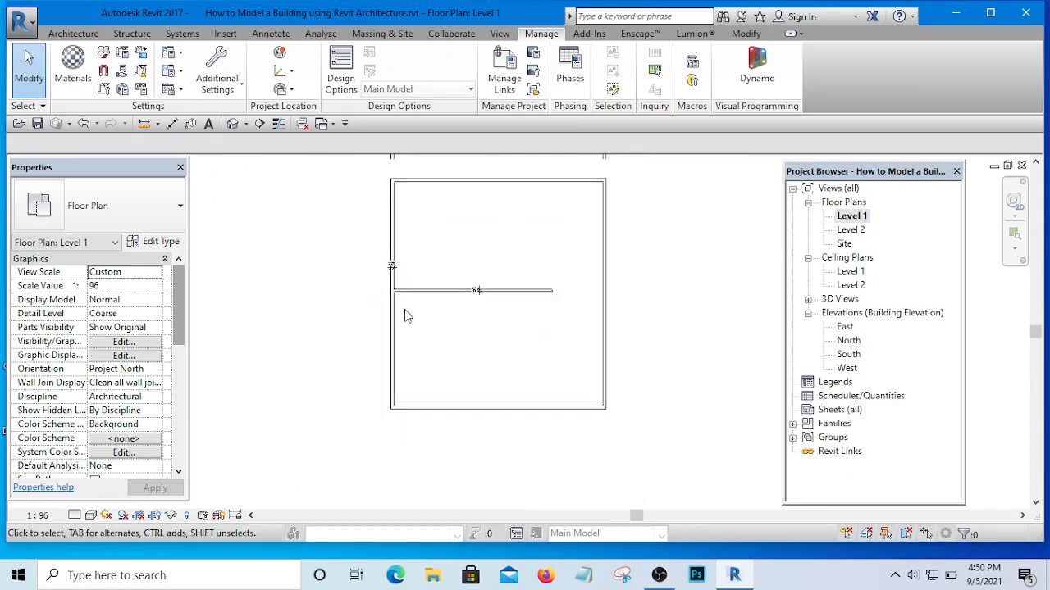
scroll(386, 345, "down", 3)
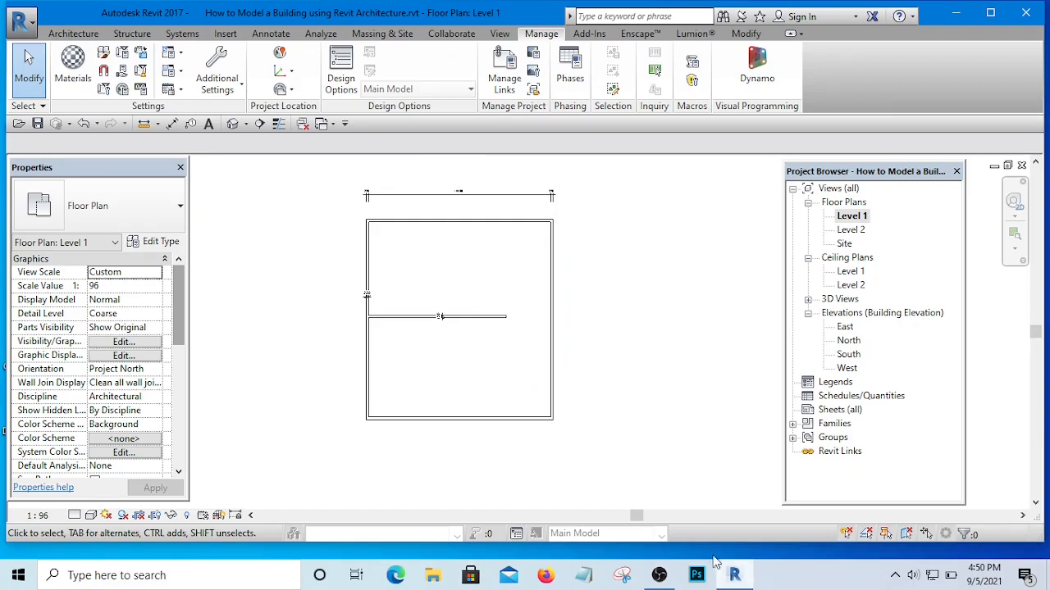
left_click(658, 574)
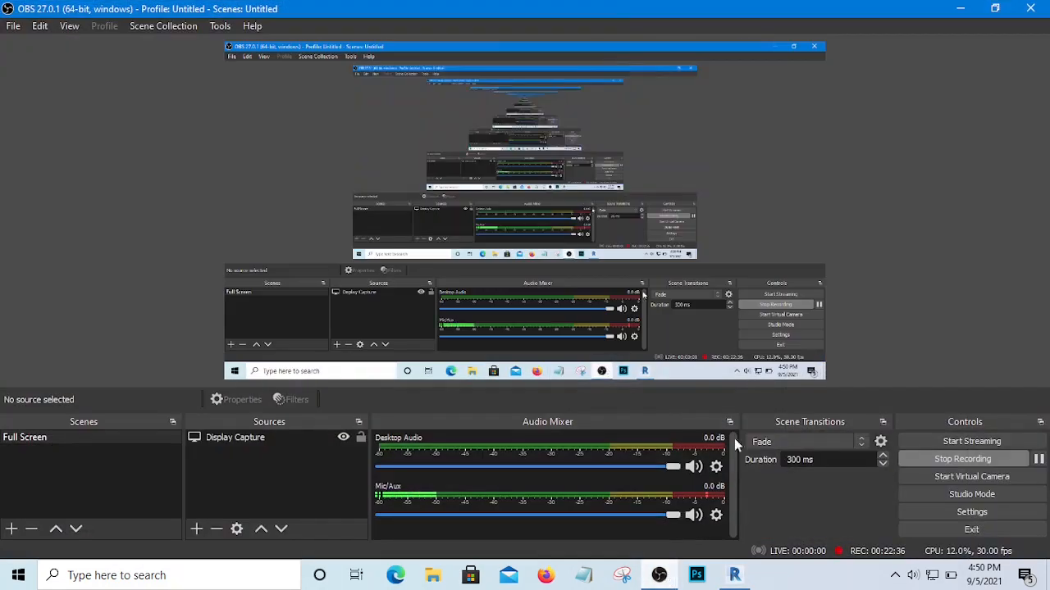